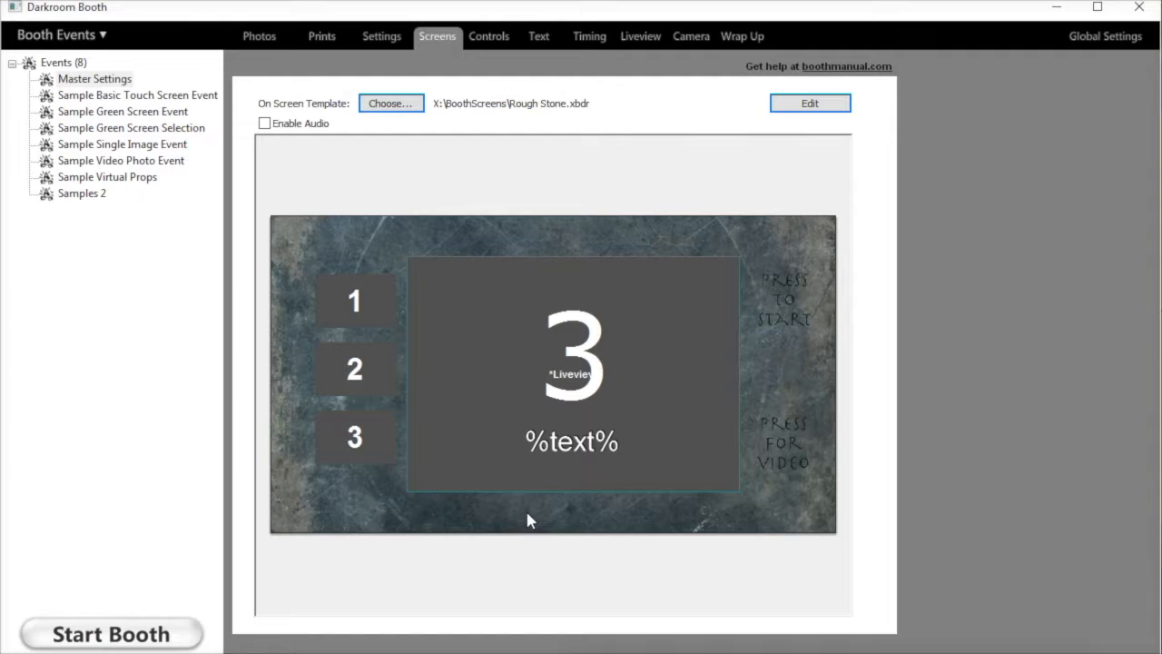
# Create a new horizontal 1280 x 800 on-screen template with the descriptive name Test Screen.
pyautogui.click(396, 106)
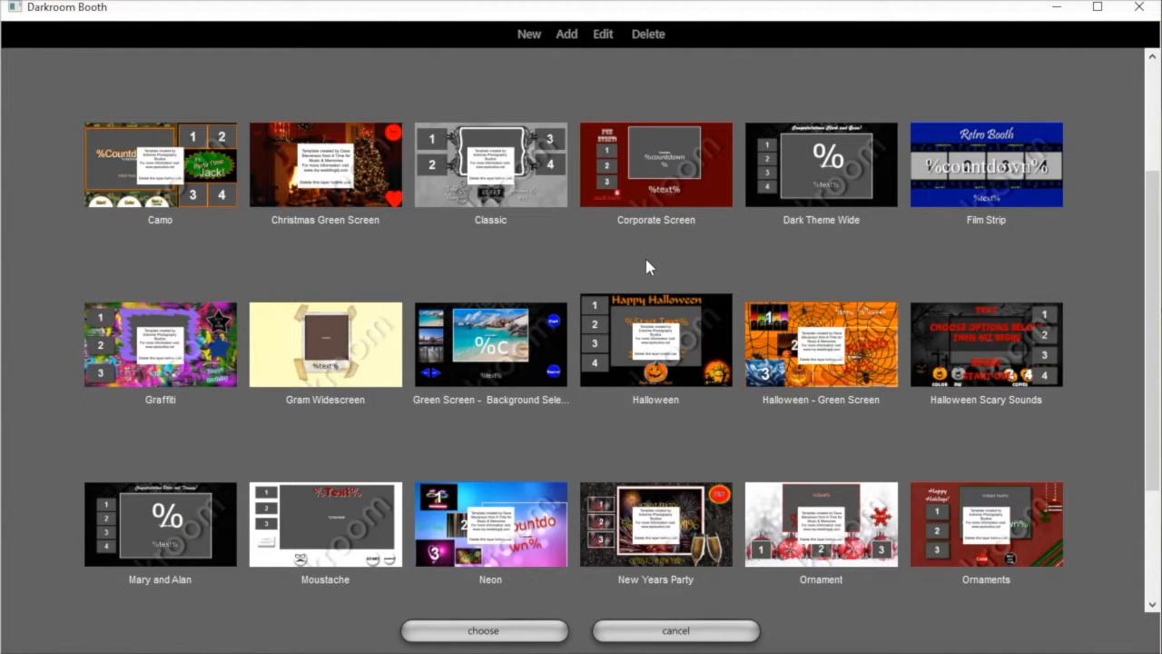
pyautogui.click(530, 36)
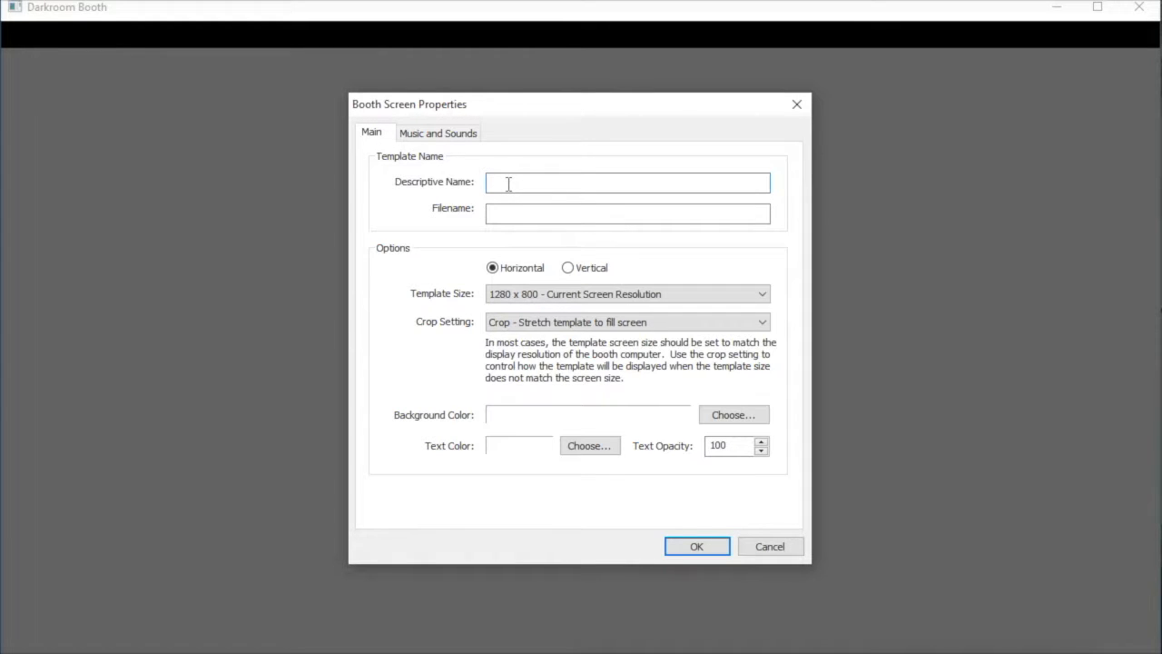
pyautogui.write('Test Screen')
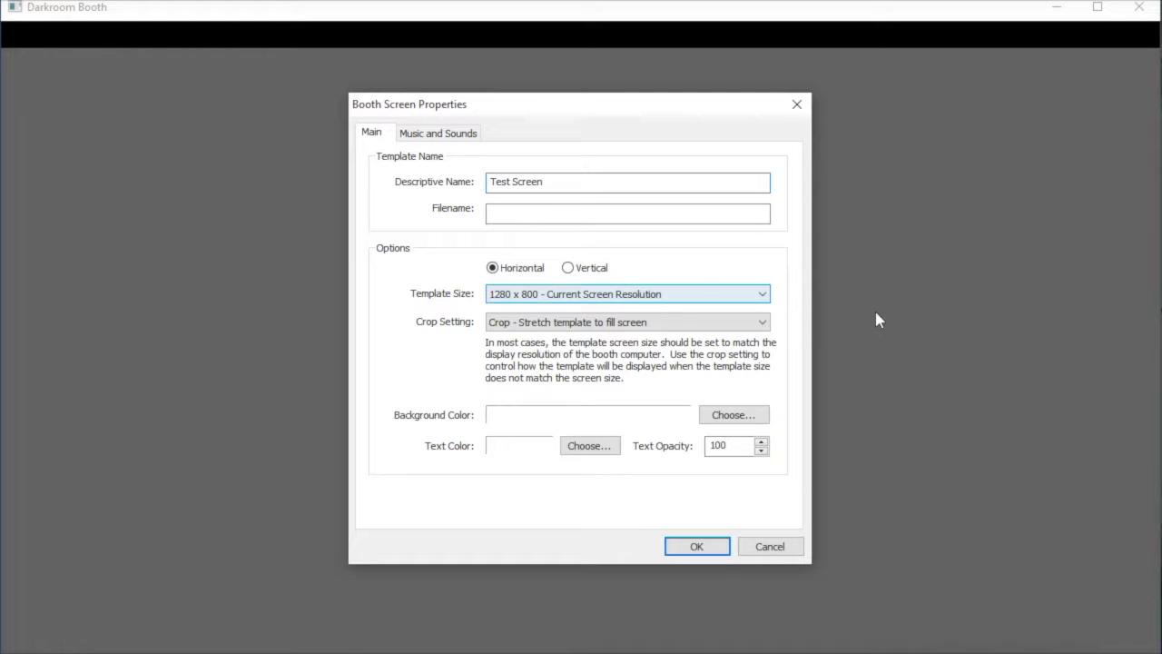
pyautogui.click(696, 547)
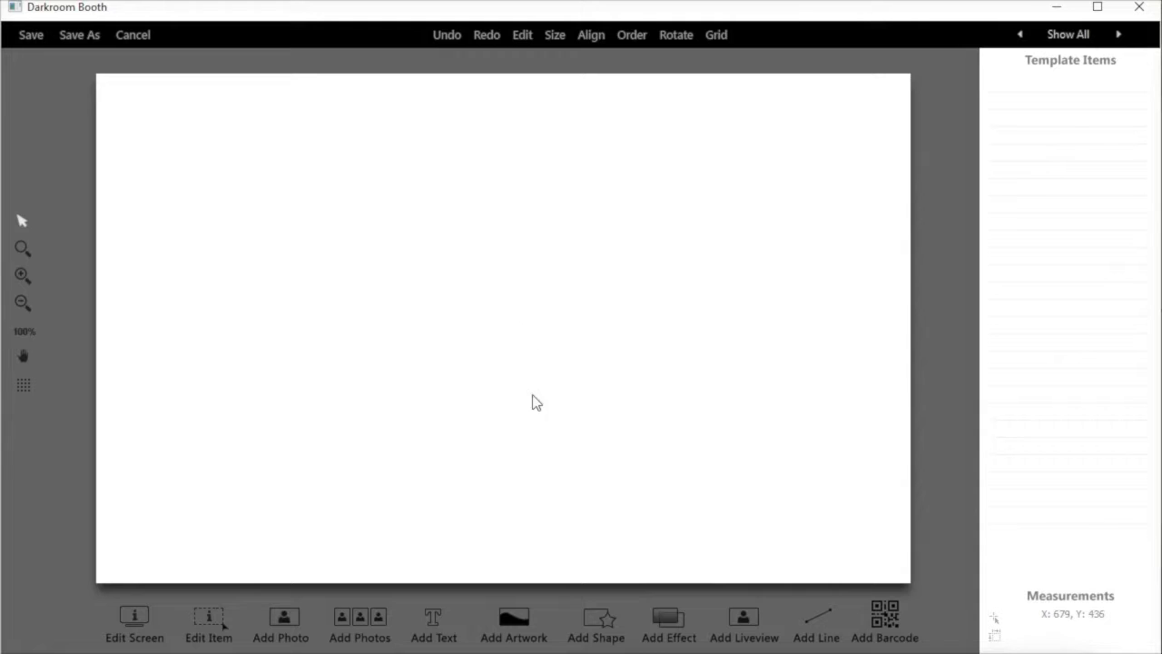
# Add the desktop image Rough Stone Screen.png to the blank template as the background artwork, with no transparency.
pyautogui.click(511, 625)
pyautogui.click(717, 155)
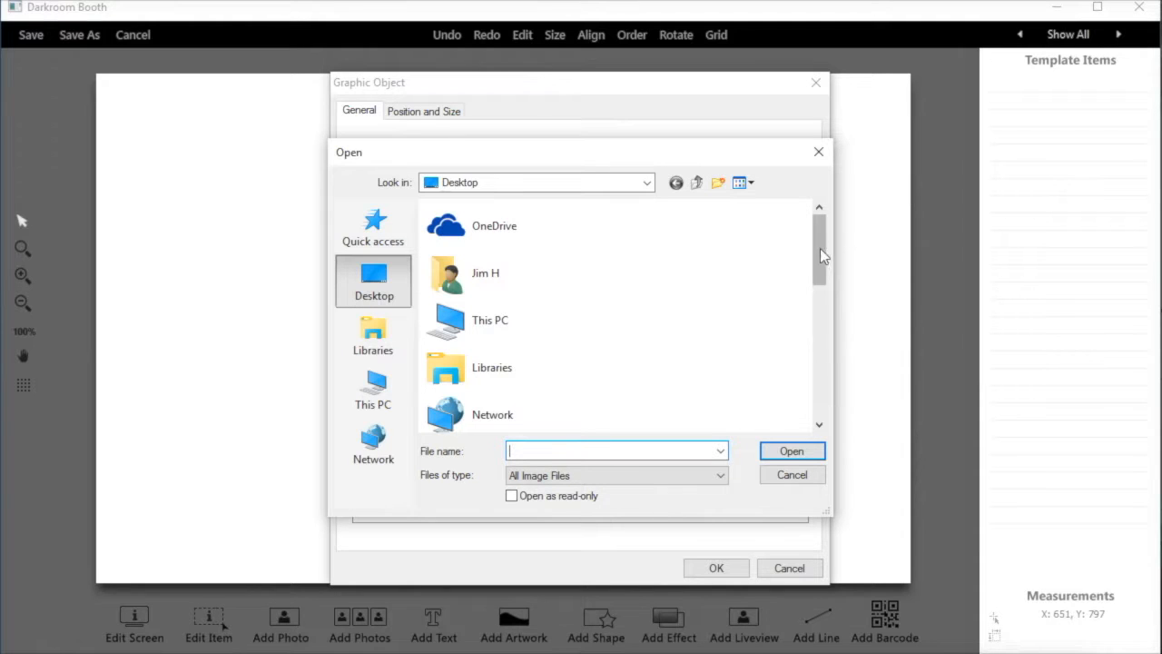
pyautogui.moveTo(817, 248); pyautogui.dragTo(816, 378)
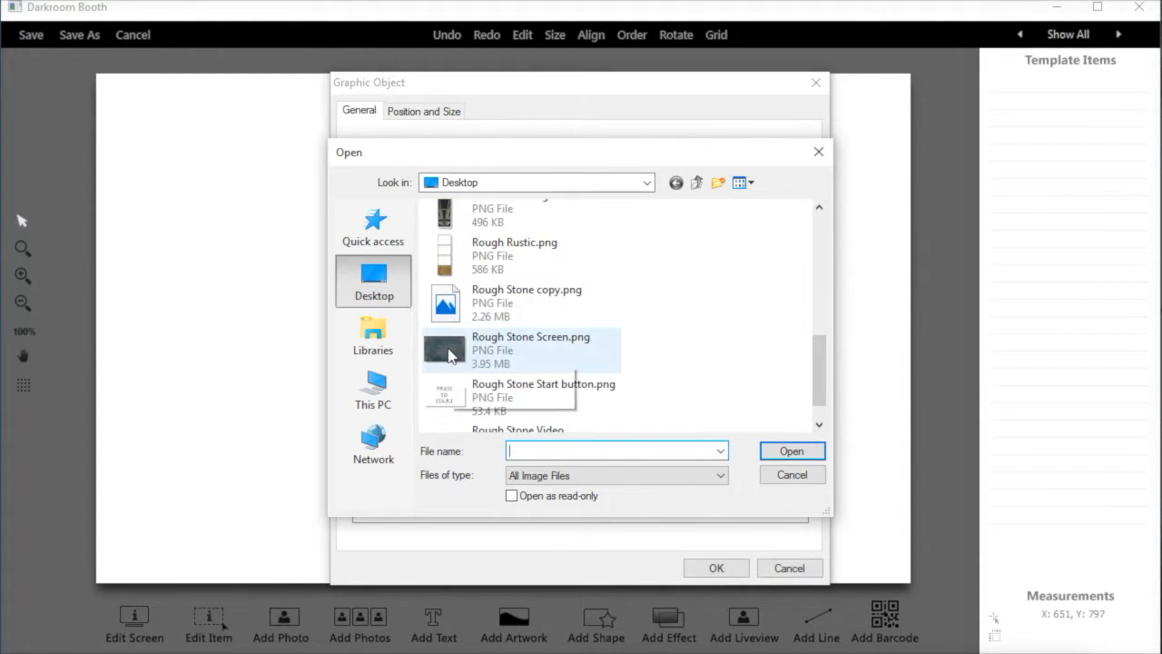
pyautogui.click(451, 355)
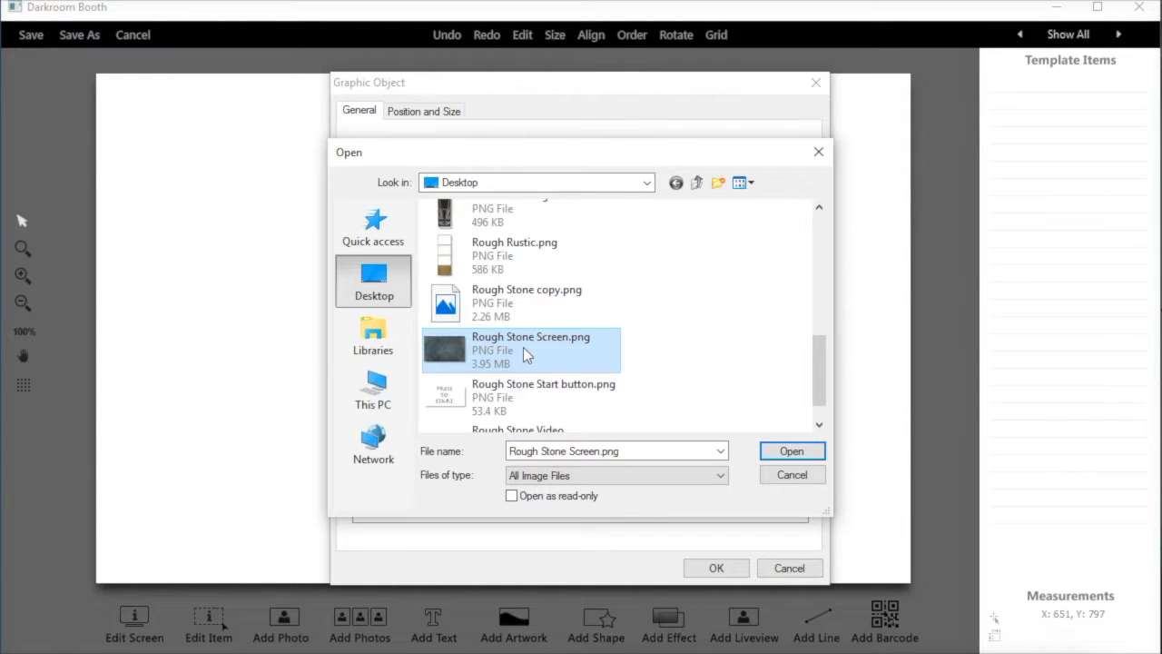
pyautogui.click(792, 451)
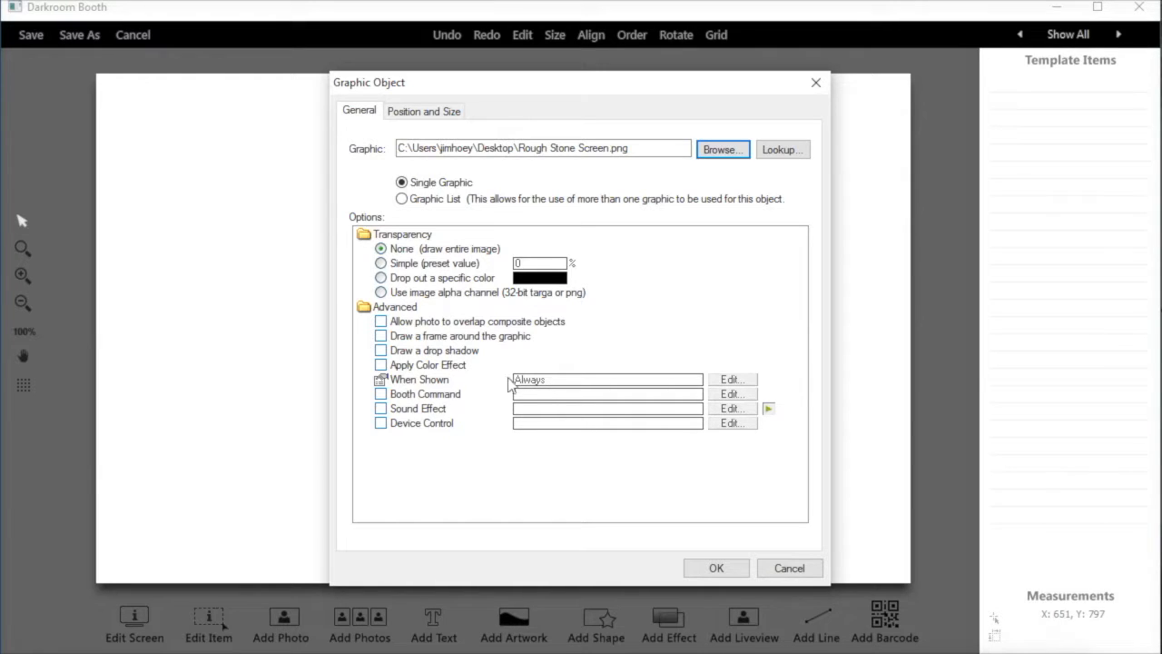
pyautogui.click(717, 568)
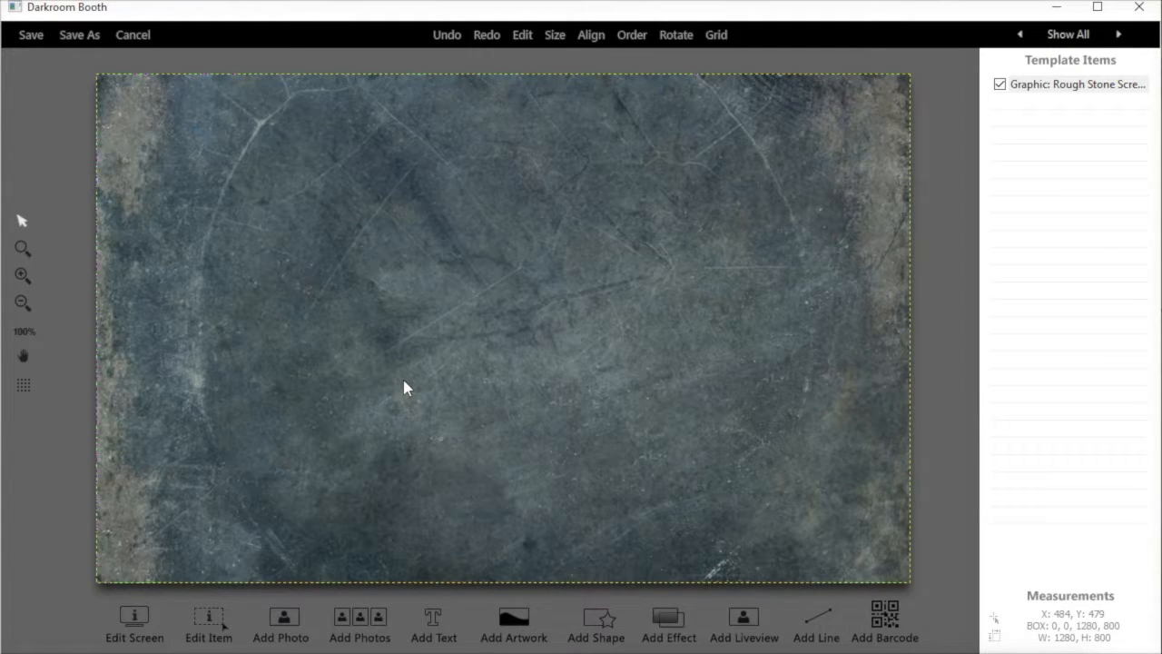
# Start adding a live view object and set its width to 1130 and its height to 800 pixels.
pyautogui.click(745, 625)
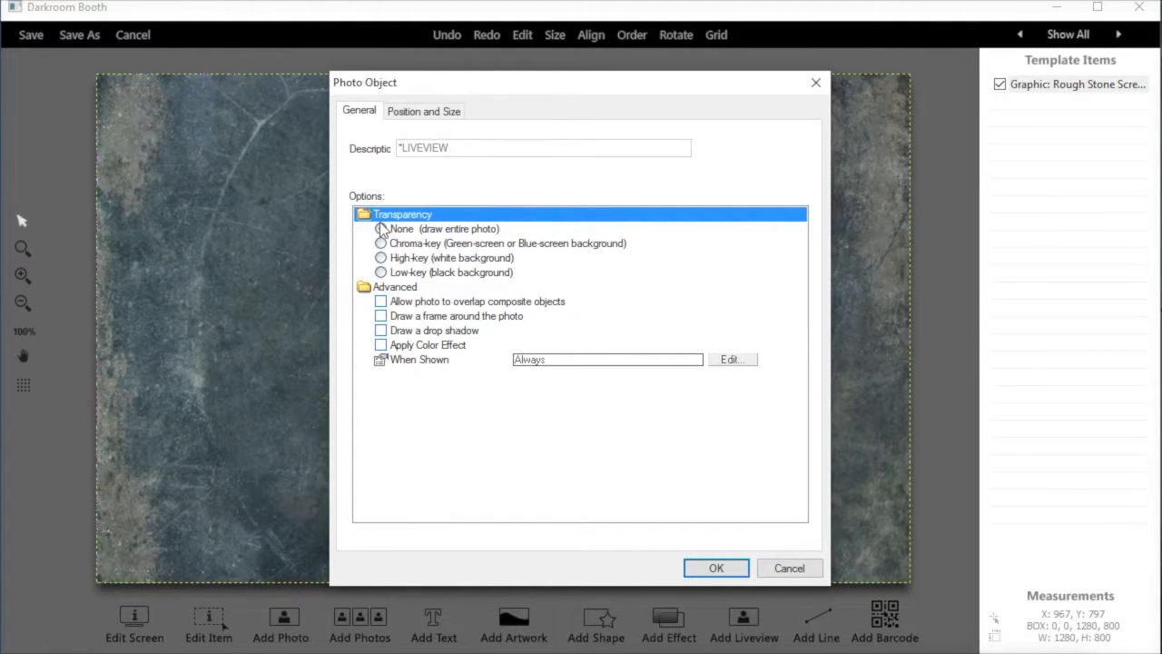
pyautogui.click(412, 114)
pyautogui.doubleClick(465, 255)
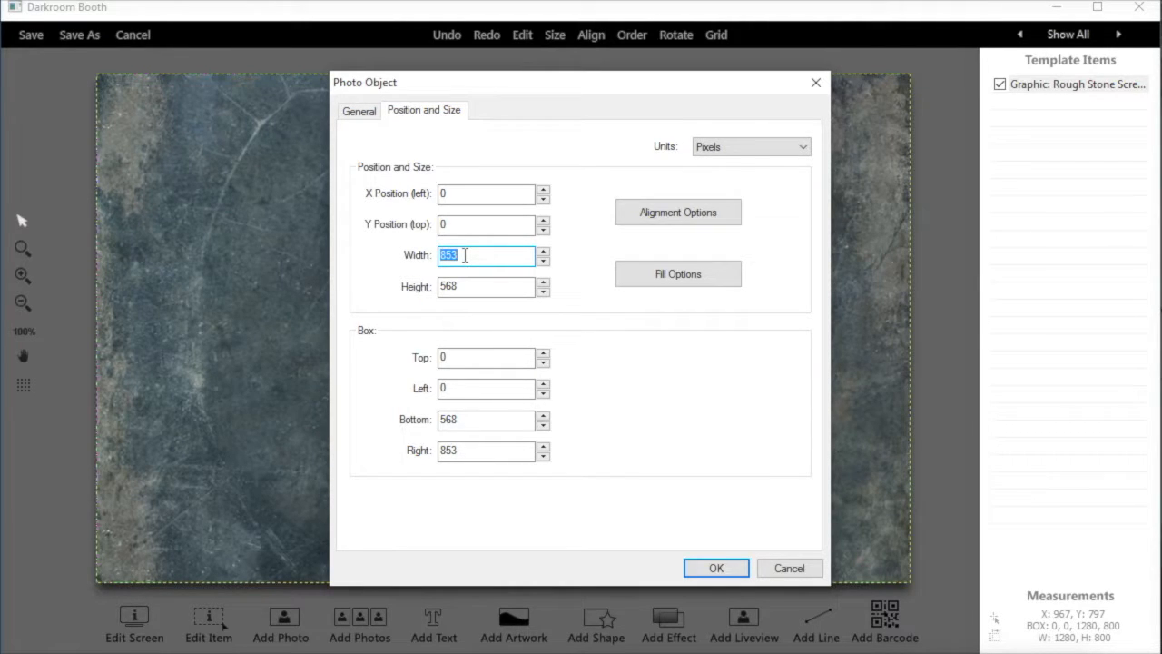
pyautogui.write('1130')
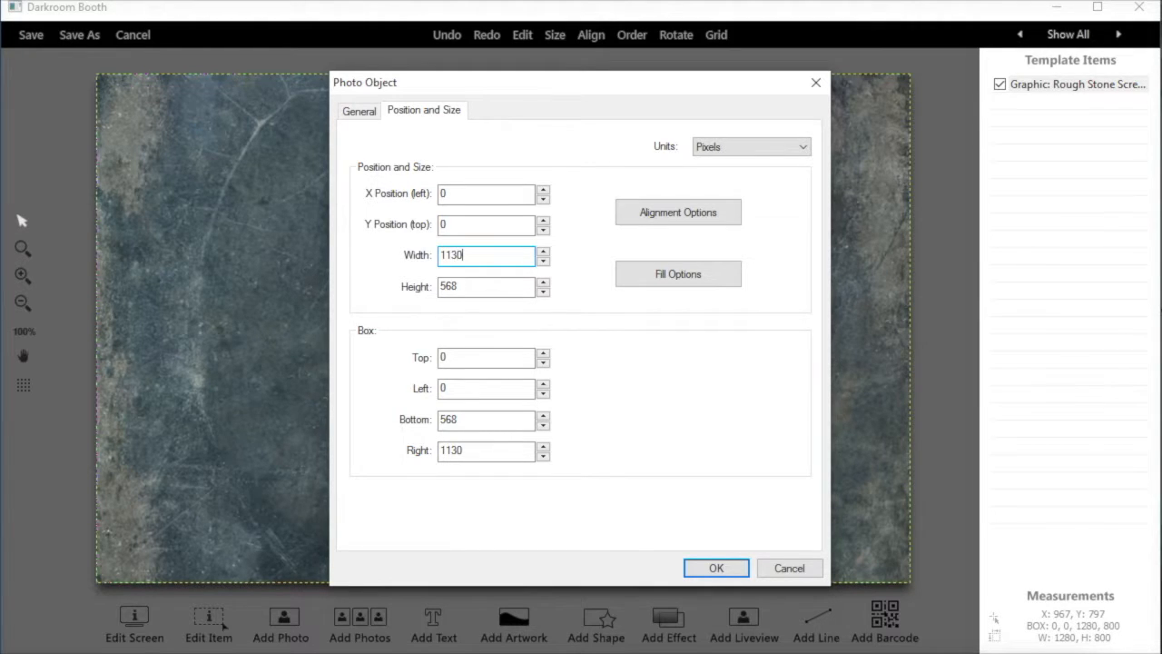
pyautogui.doubleClick(460, 289)
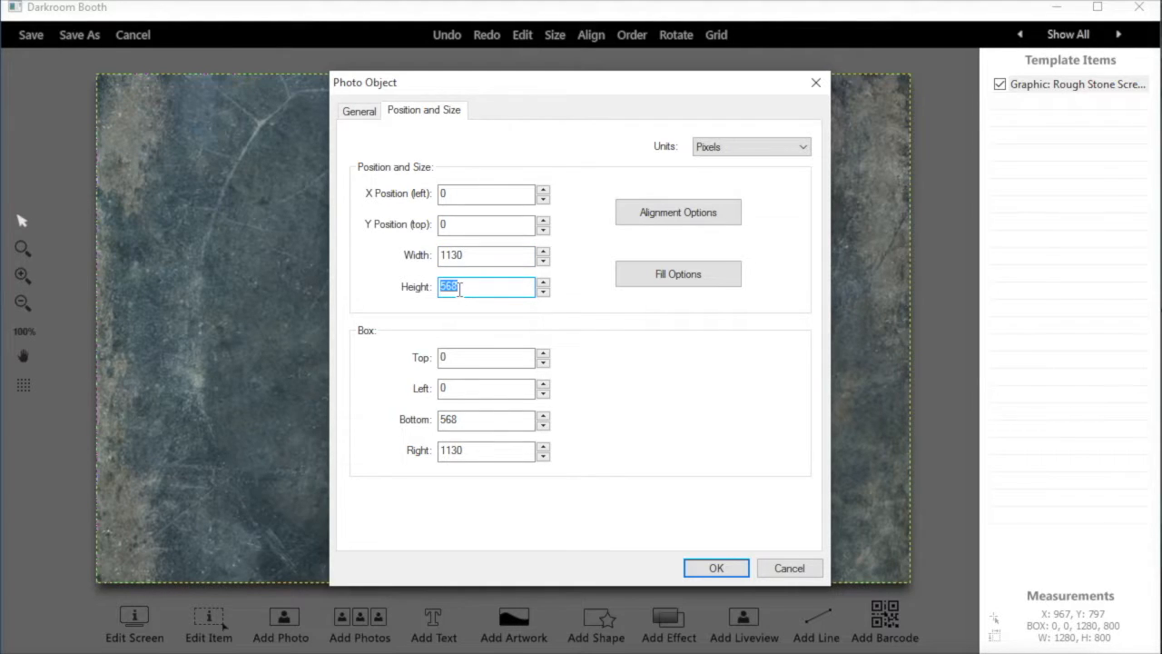
pyautogui.write('800')
# Give the live view a frame in teal (RGB 64, 128, 128) and place the object on the template.
pyautogui.click(367, 116)
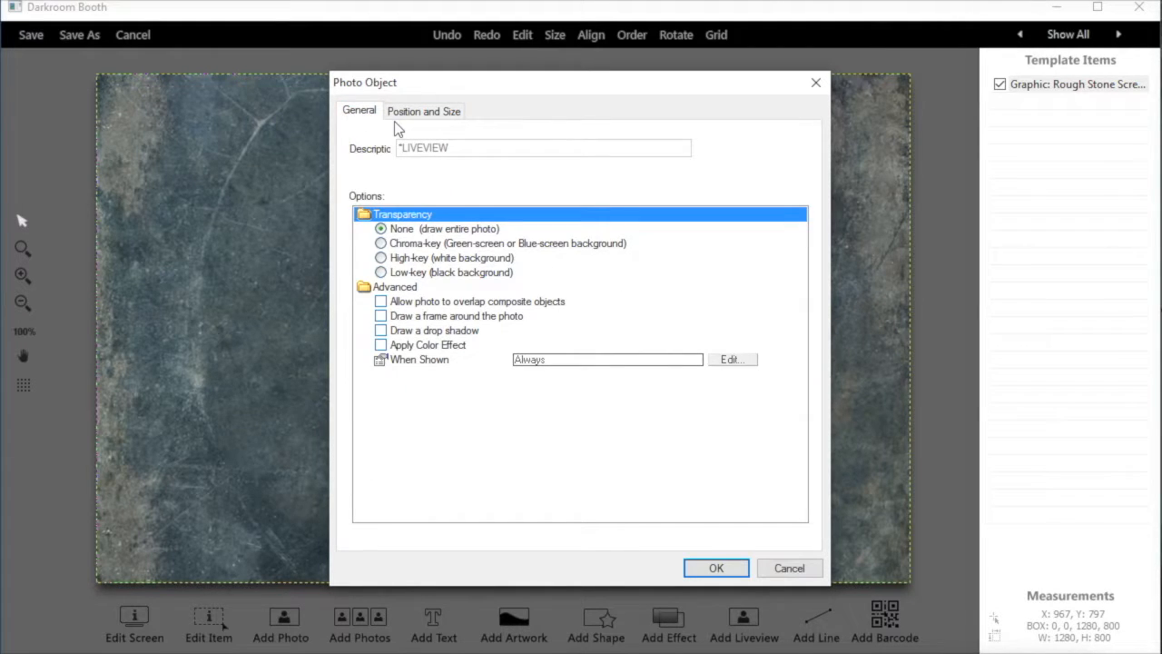
pyautogui.click(382, 317)
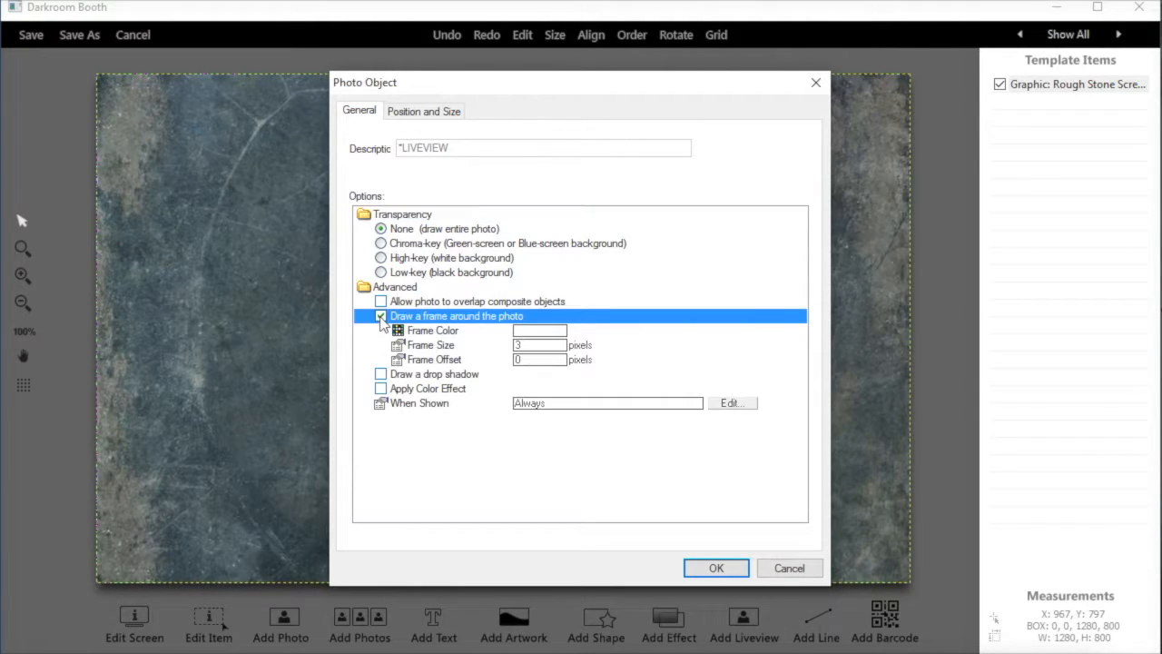
pyautogui.click(538, 333)
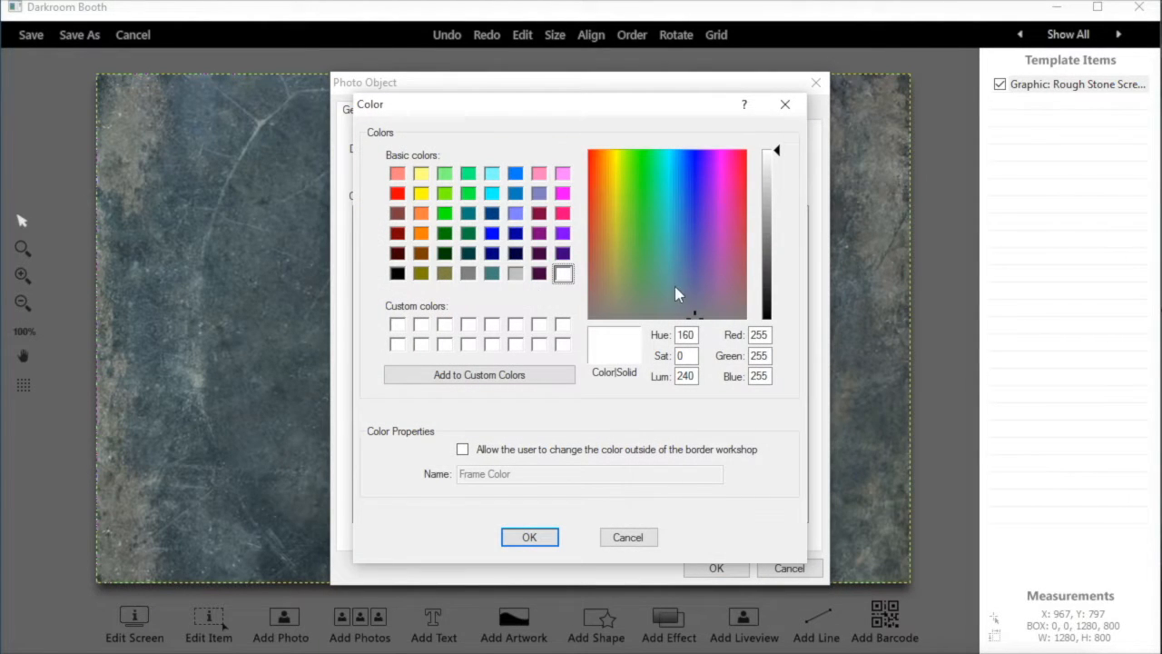
pyautogui.click(691, 246)
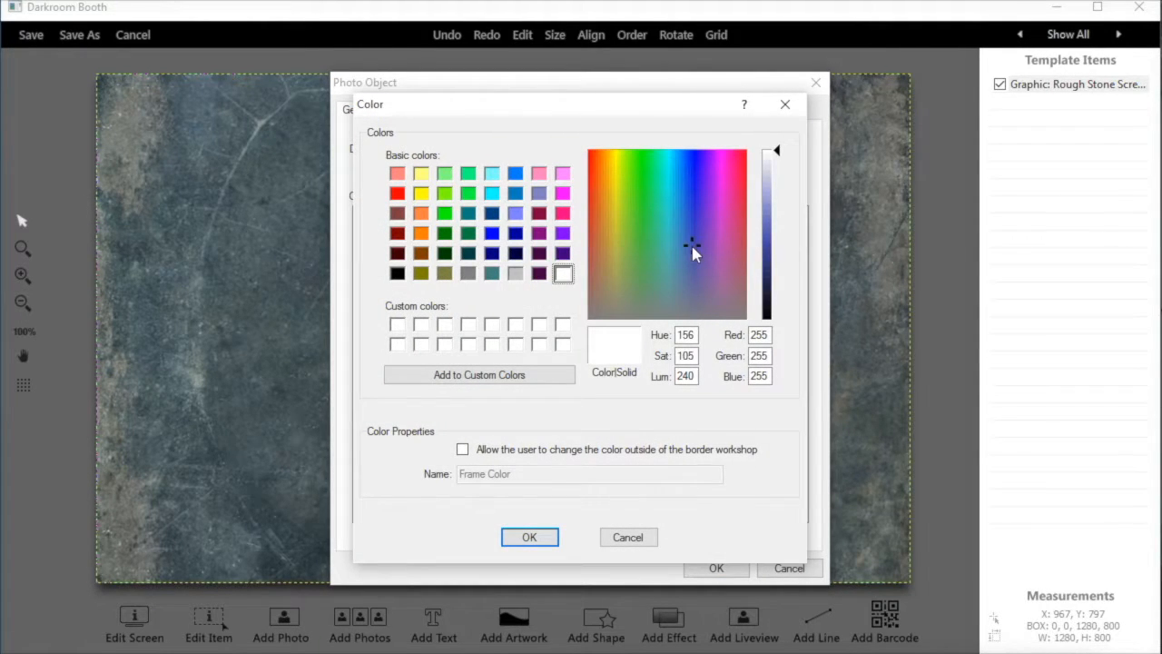
pyautogui.click(492, 273)
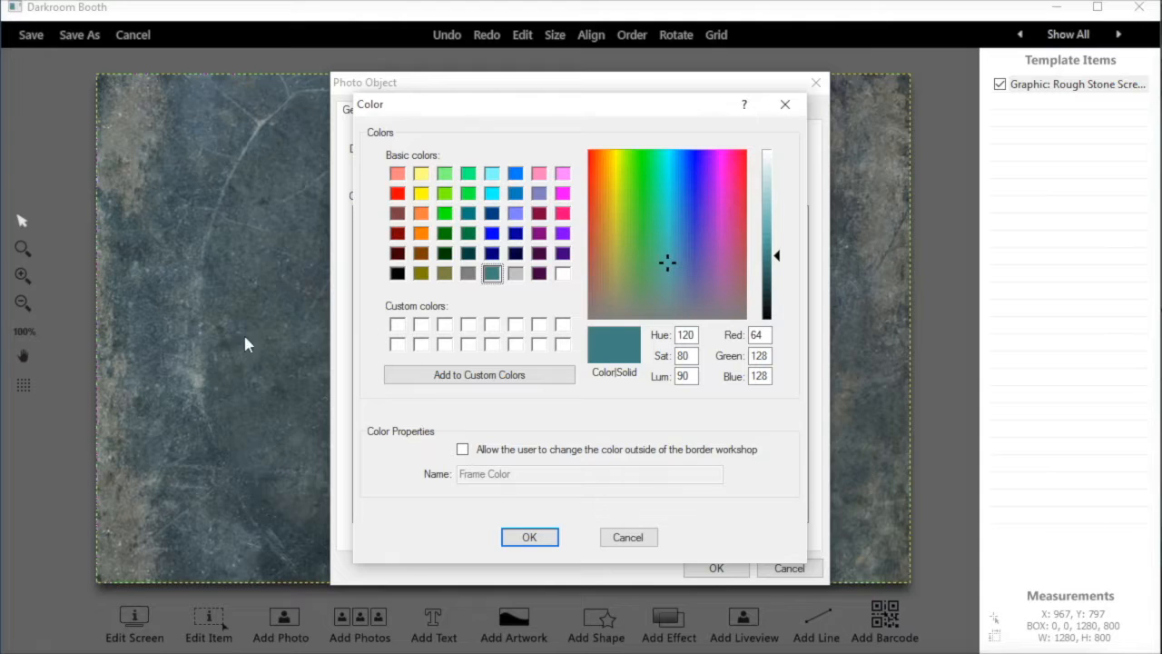
pyautogui.click(532, 537)
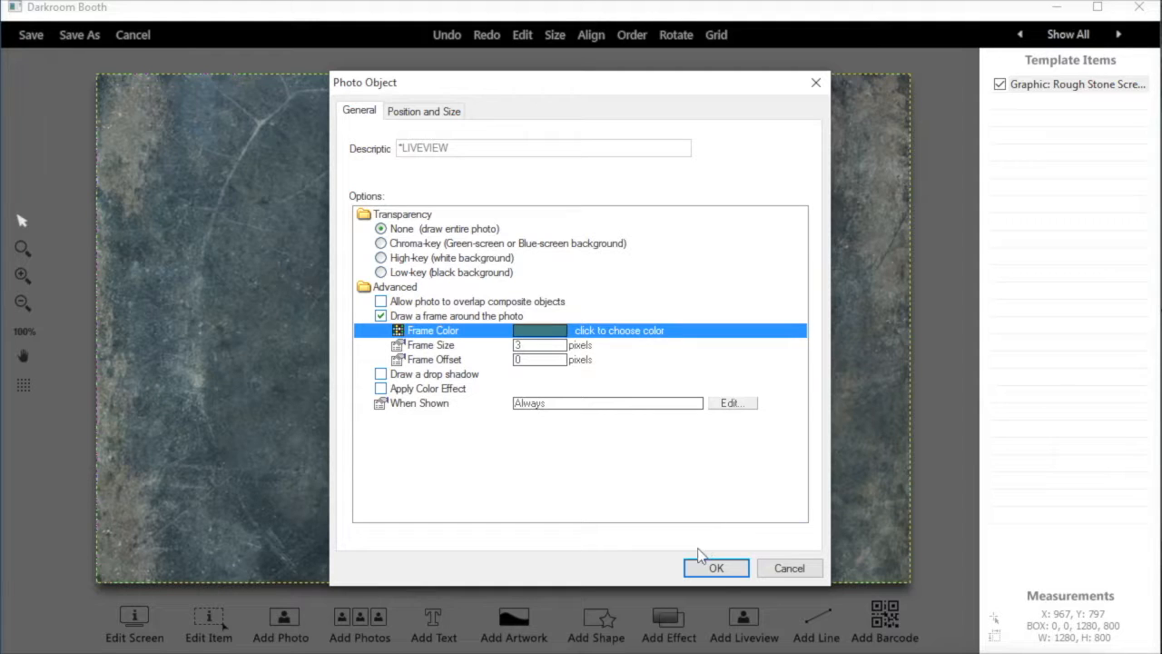
pyautogui.click(716, 569)
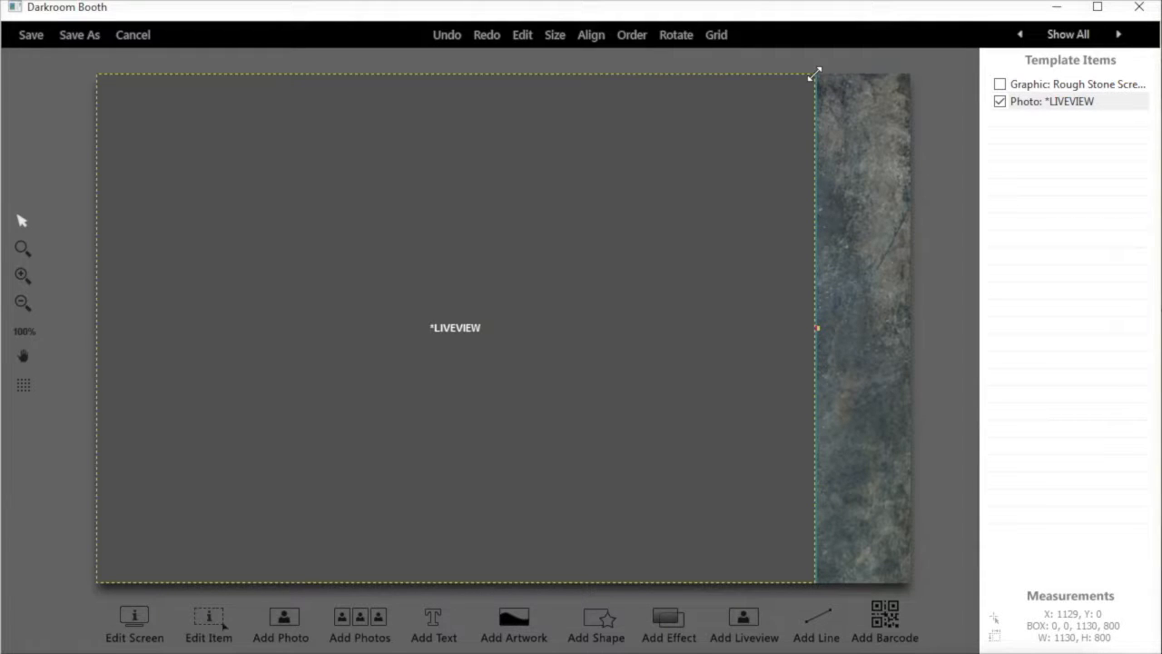
# Scale the live view down proportionally to about 832 x 552 pixels.
pyautogui.moveTo(815, 74); pyautogui.dragTo(536, 275)
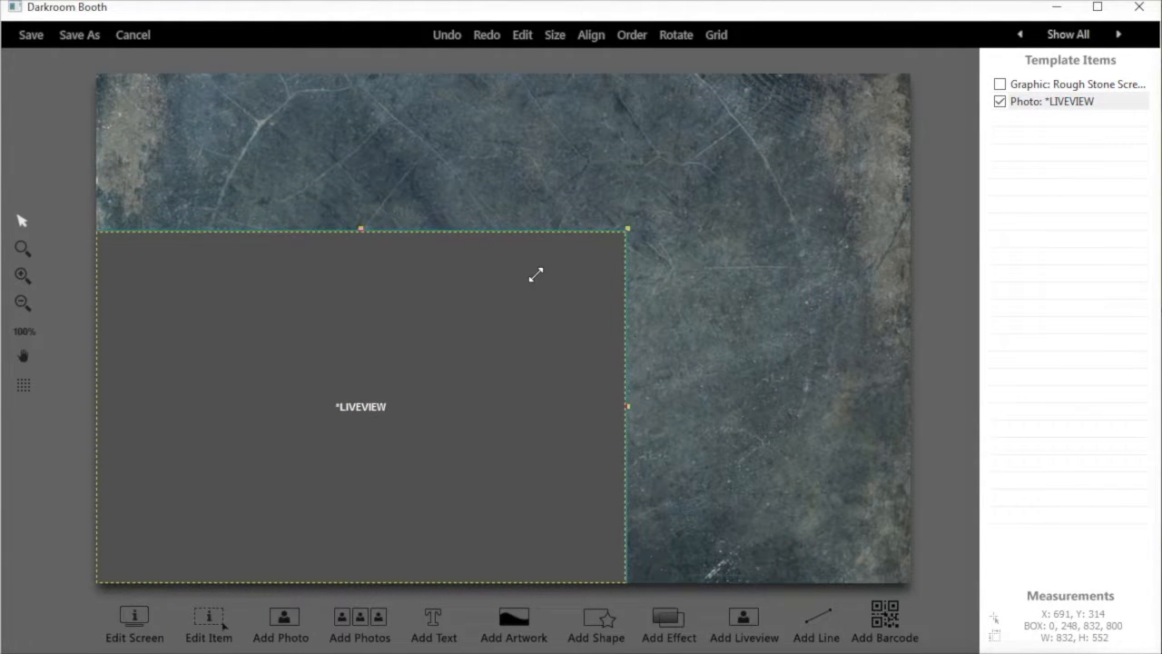
pyautogui.moveTo(488, 353); pyautogui.dragTo(665, 234)
pyautogui.moveTo(650, 223); pyautogui.dragTo(650, 217)
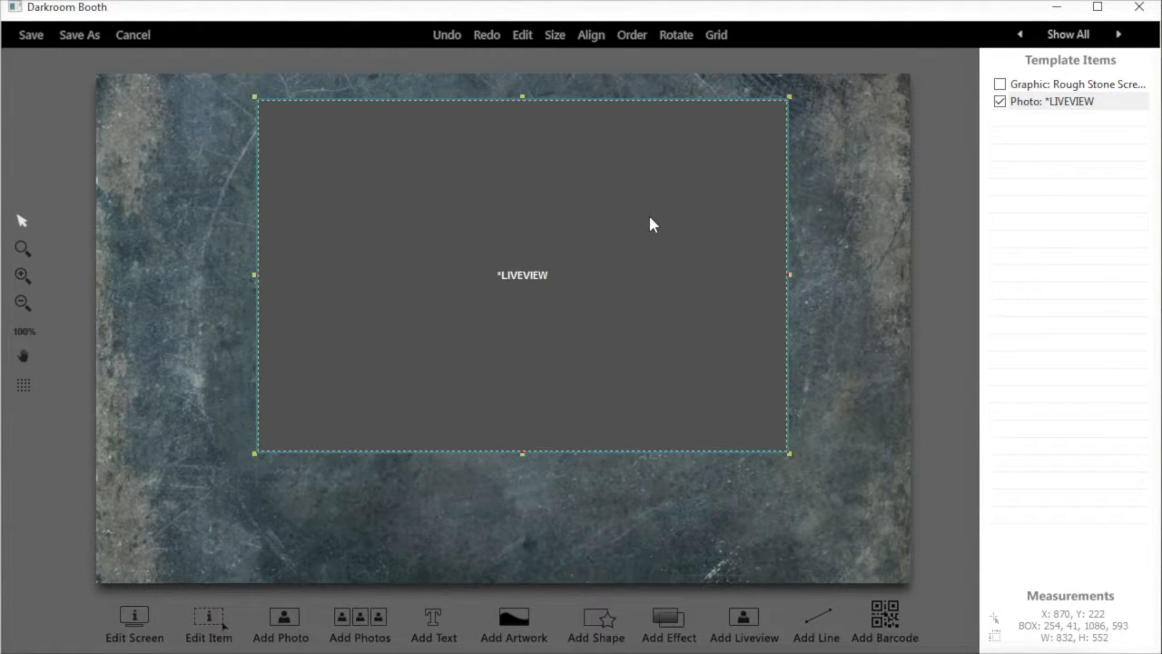
pyautogui.click(234, 468)
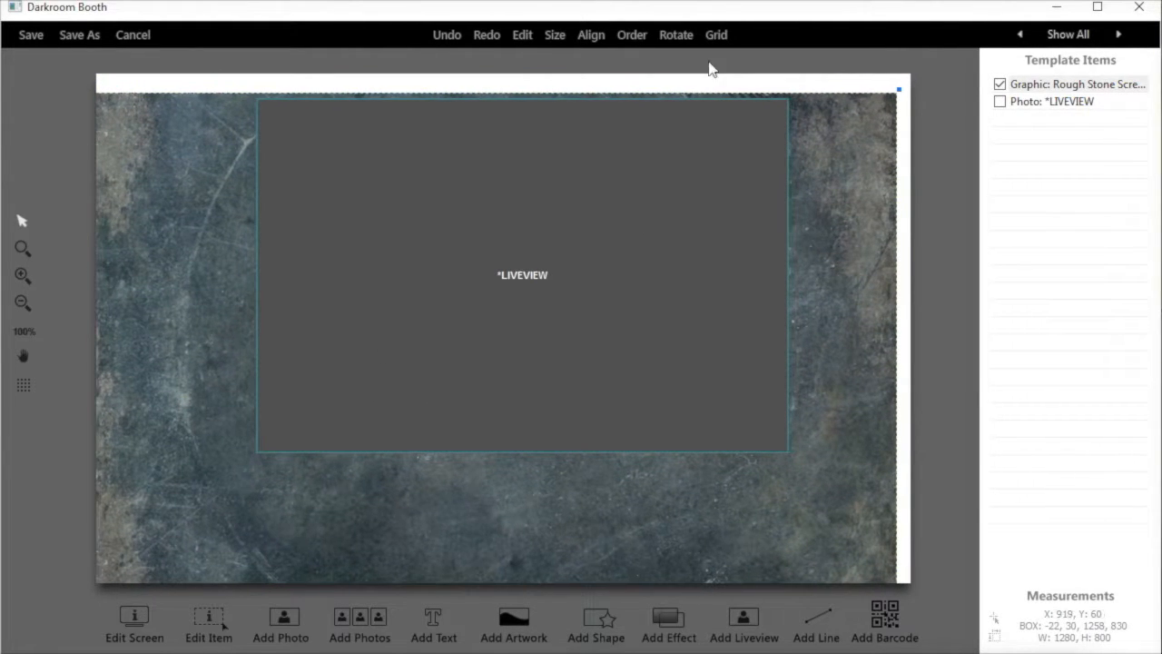
pyautogui.click(447, 36)
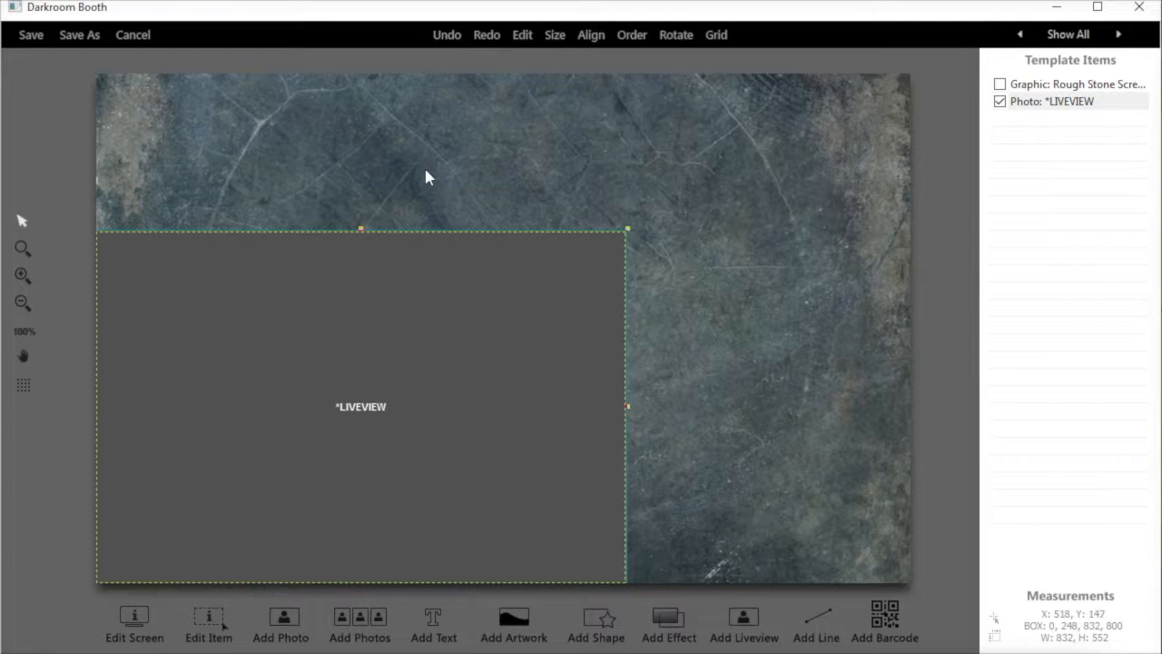
# Move the live view to the template's upper middle, at about X 237, Y 57 pixels, and deselect it.
pyautogui.moveTo(404, 280); pyautogui.dragTo(553, 163)
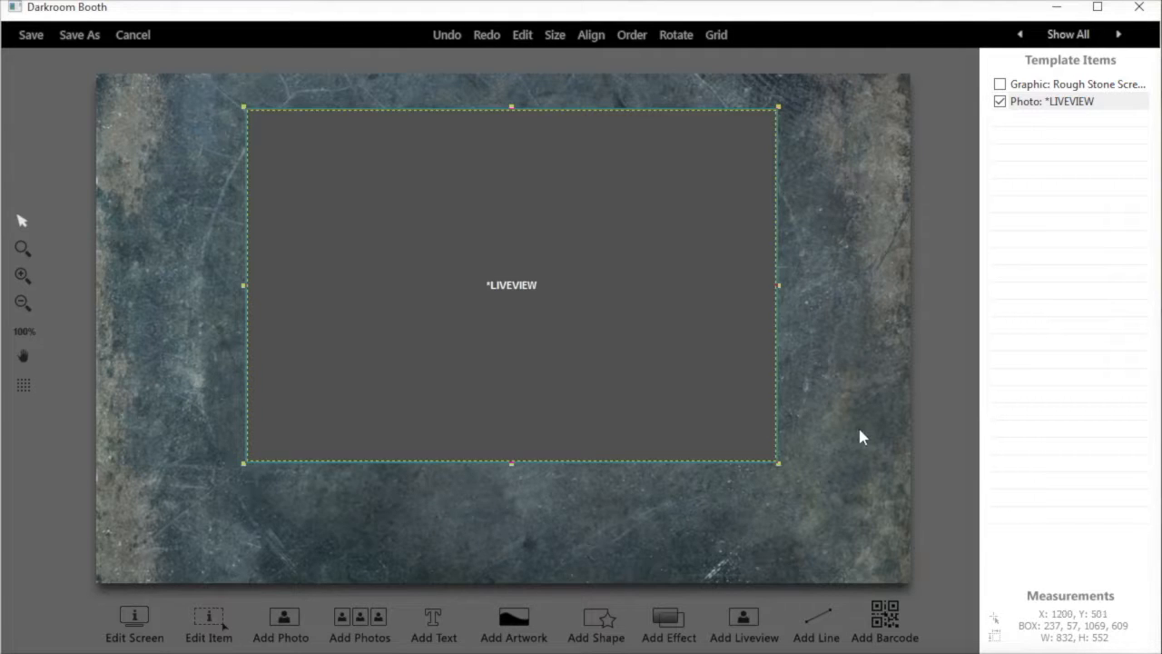
pyautogui.click(1062, 323)
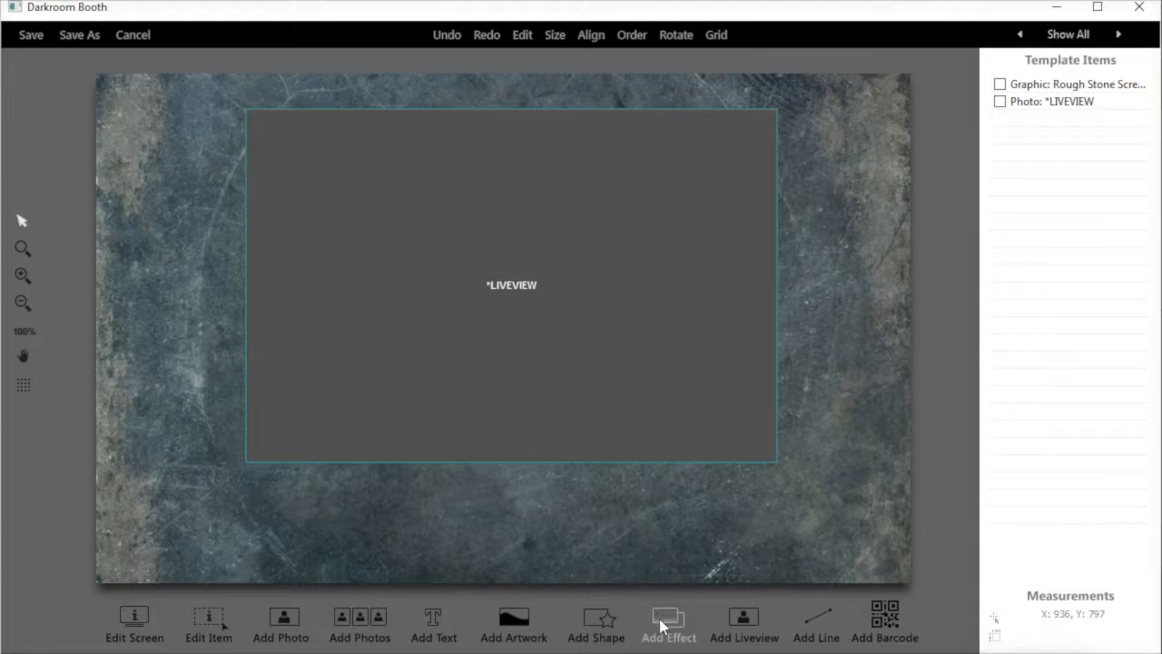
# Start adding a circle shape object and set its shape color to teal (RGB 64, 128, 128).
pyautogui.click(595, 627)
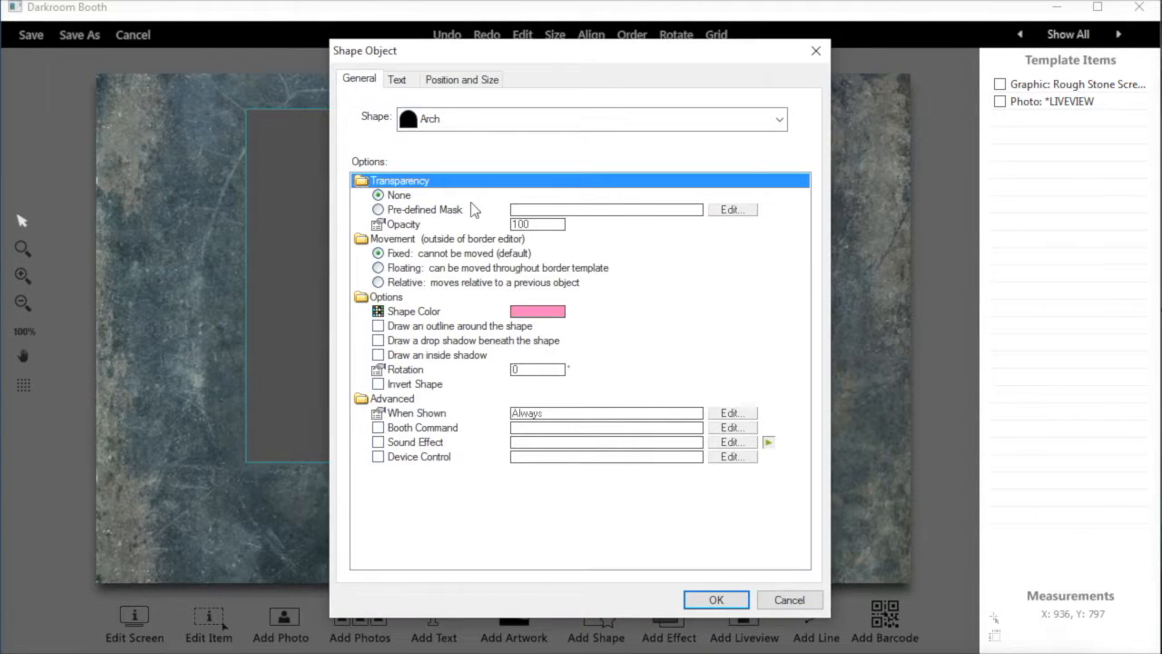
pyautogui.click(452, 126)
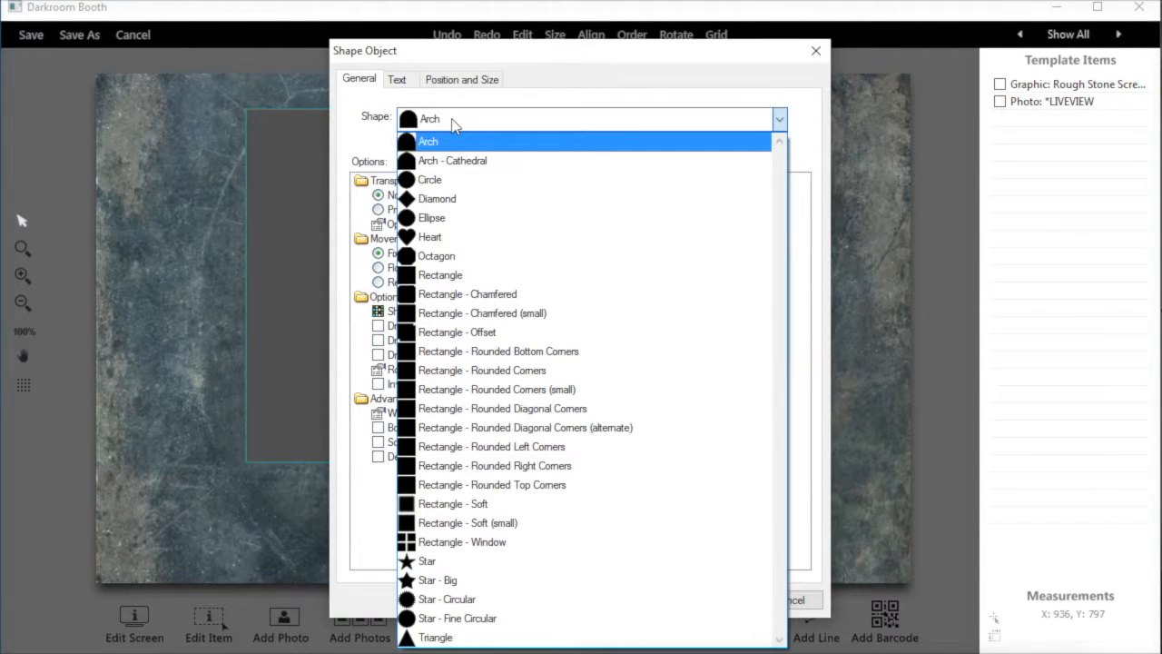
pyautogui.click(432, 181)
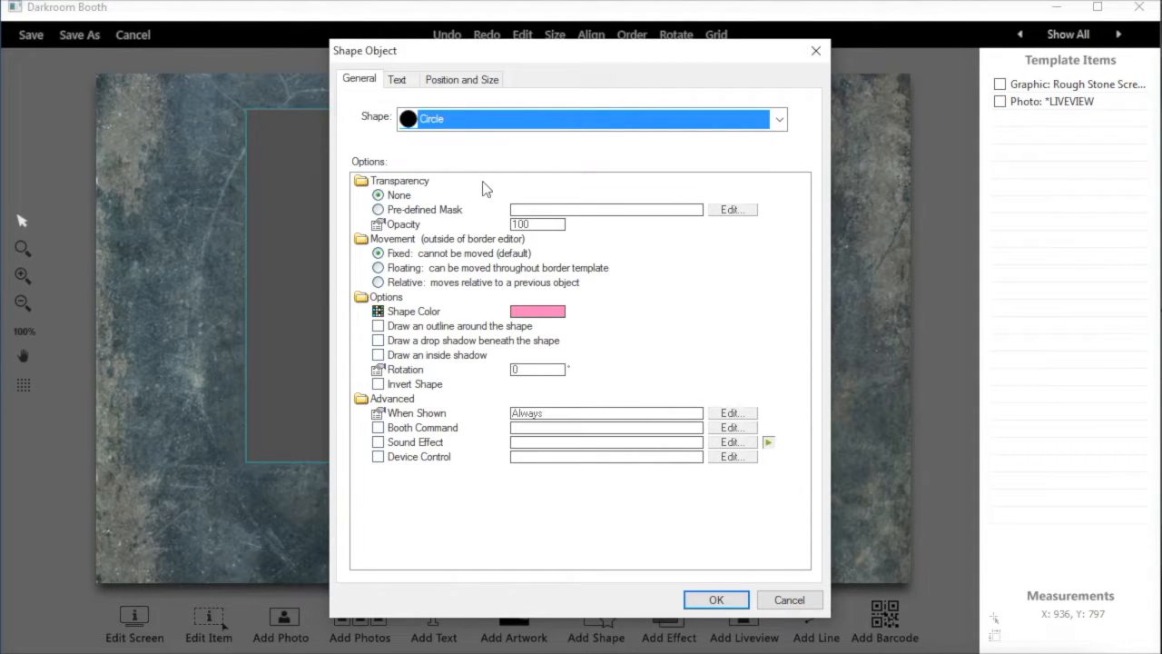
pyautogui.click(536, 314)
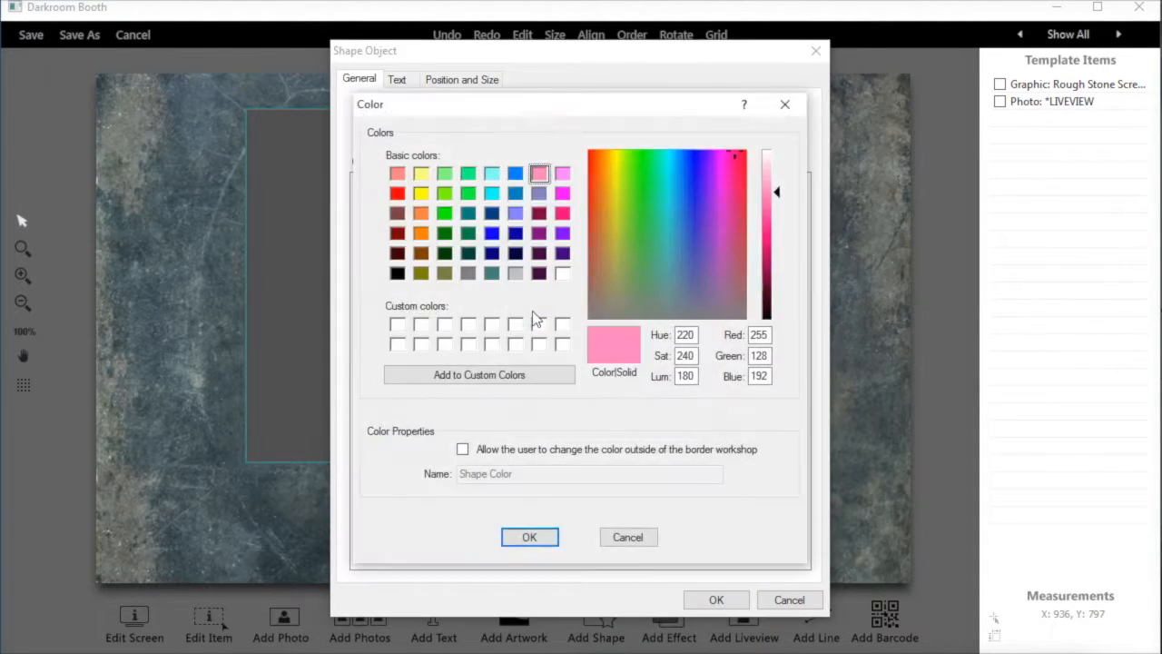
pyautogui.click(492, 275)
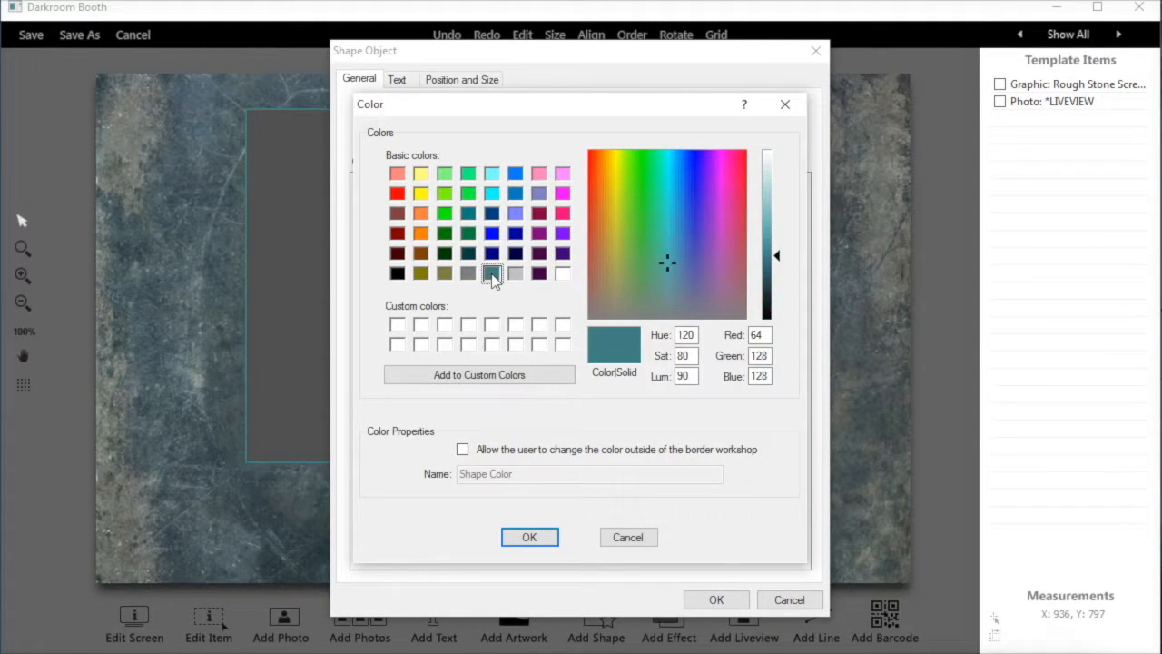
pyautogui.click(529, 537)
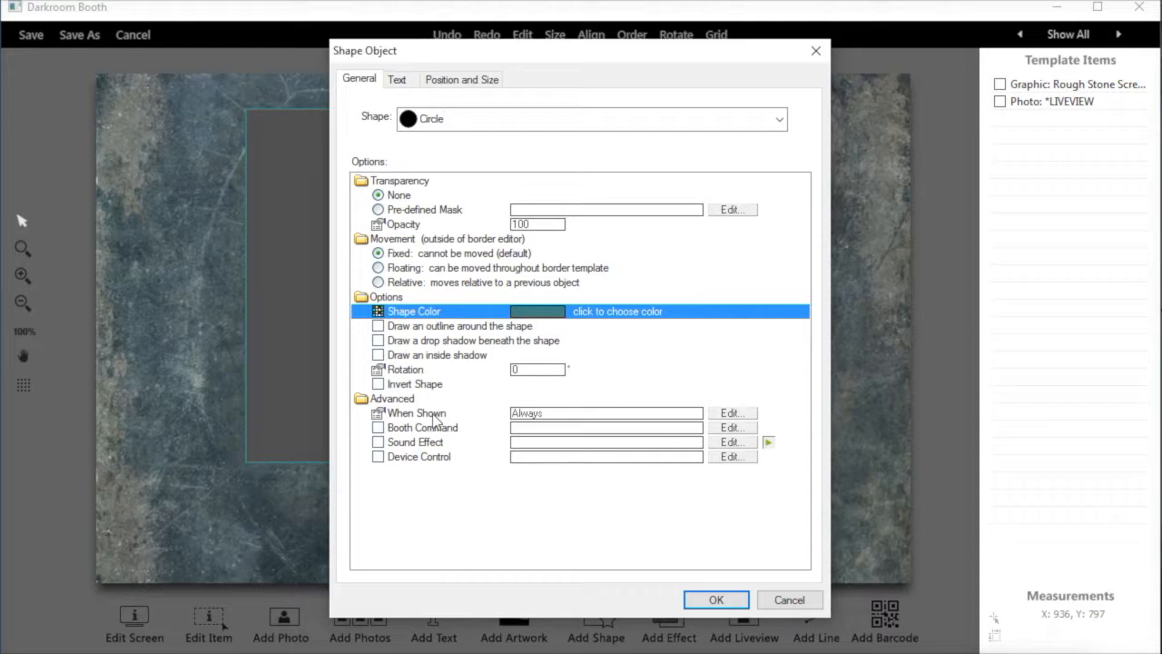
# Set the circle's visibility to show with start instructions and hide during session.
pyautogui.click(727, 415)
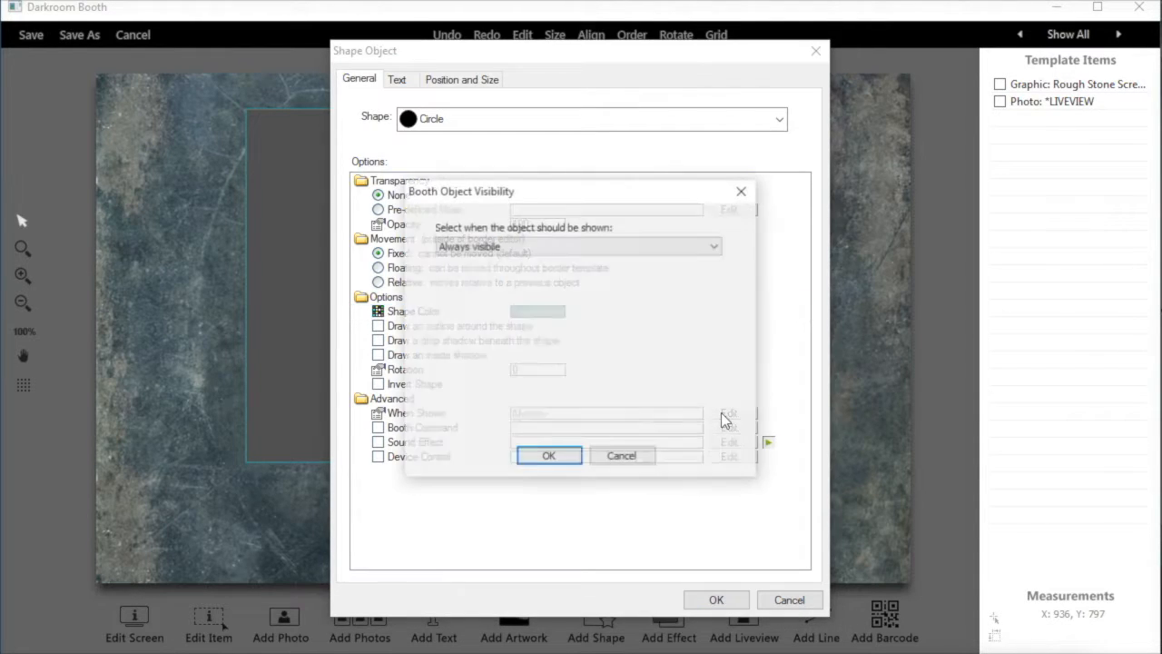
pyautogui.click(717, 247)
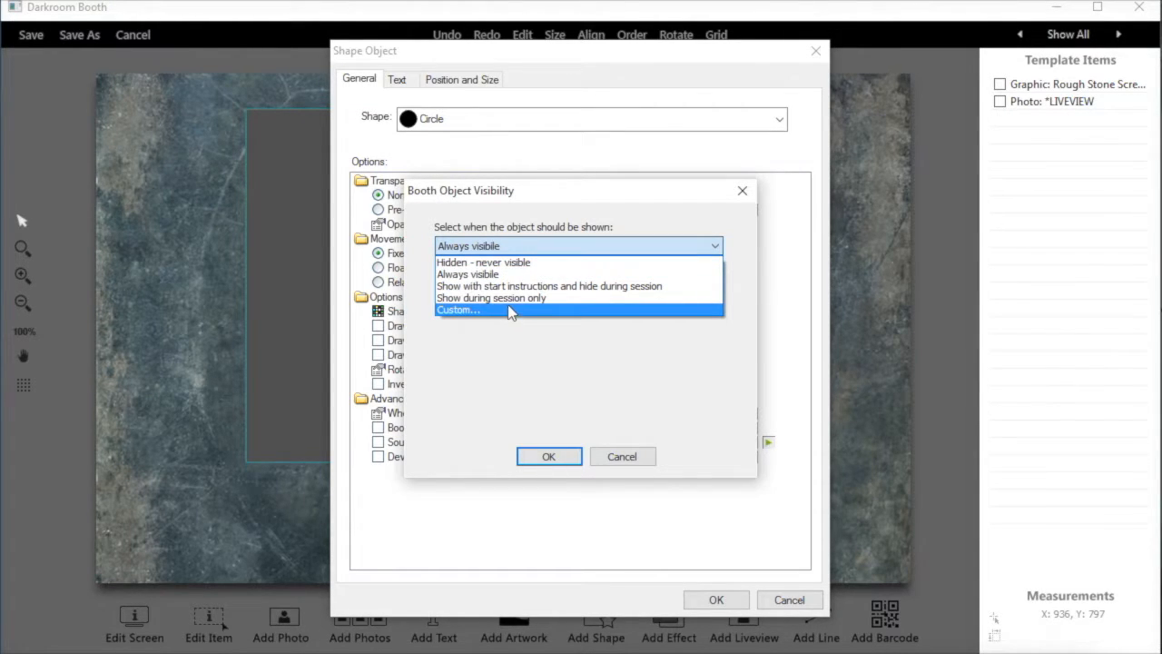
pyautogui.click(586, 291)
pyautogui.click(549, 457)
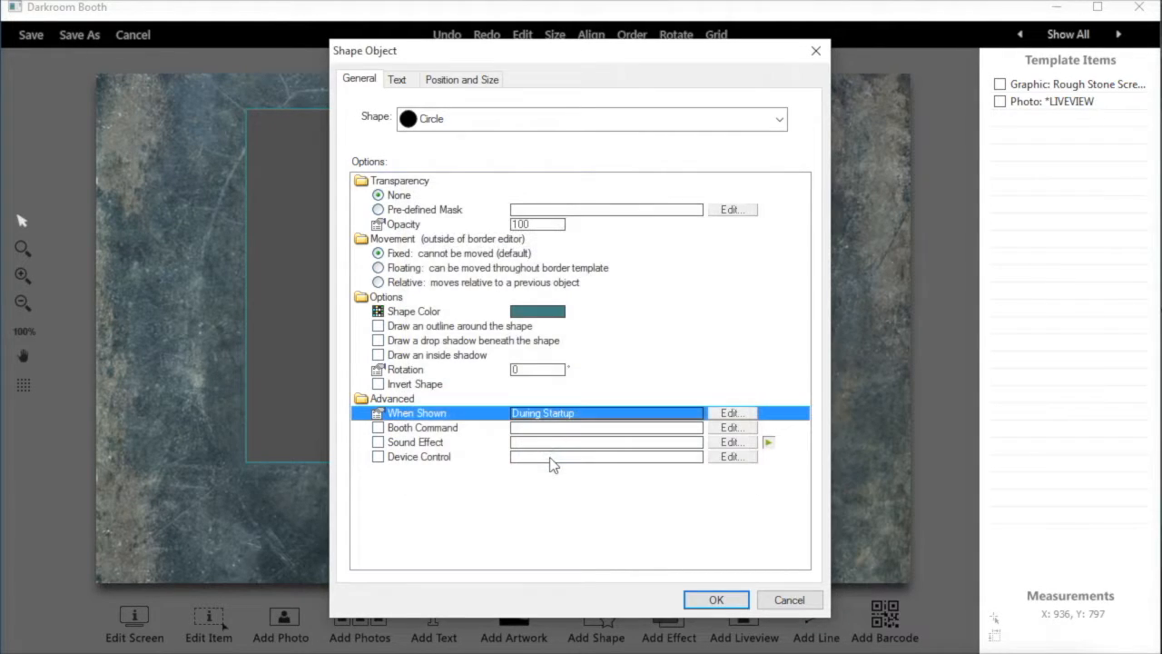
# Add the teal circle and move it to the template's upper-right corner, at about X 1073, Y 31 pixels.
pyautogui.click(716, 601)
pyautogui.moveTo(532, 350); pyautogui.dragTo(865, 170)
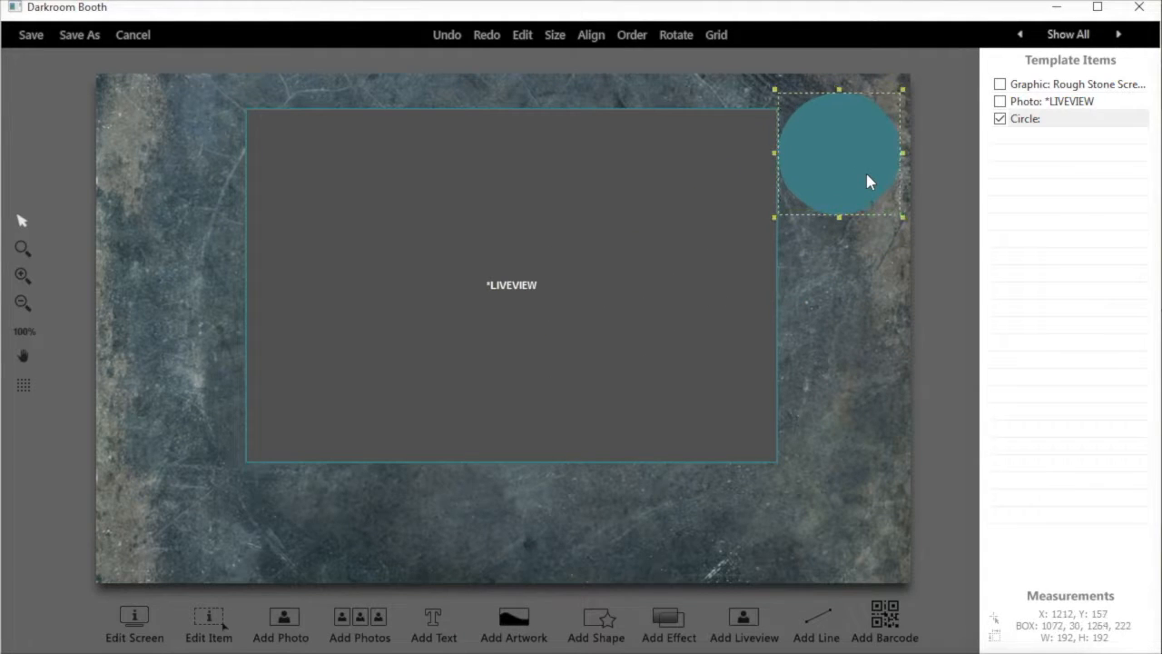
# Add the text "Start for Pictures" at size 10 and place it over the circle in a box about 456 pixels wide.
pyautogui.click(438, 629)
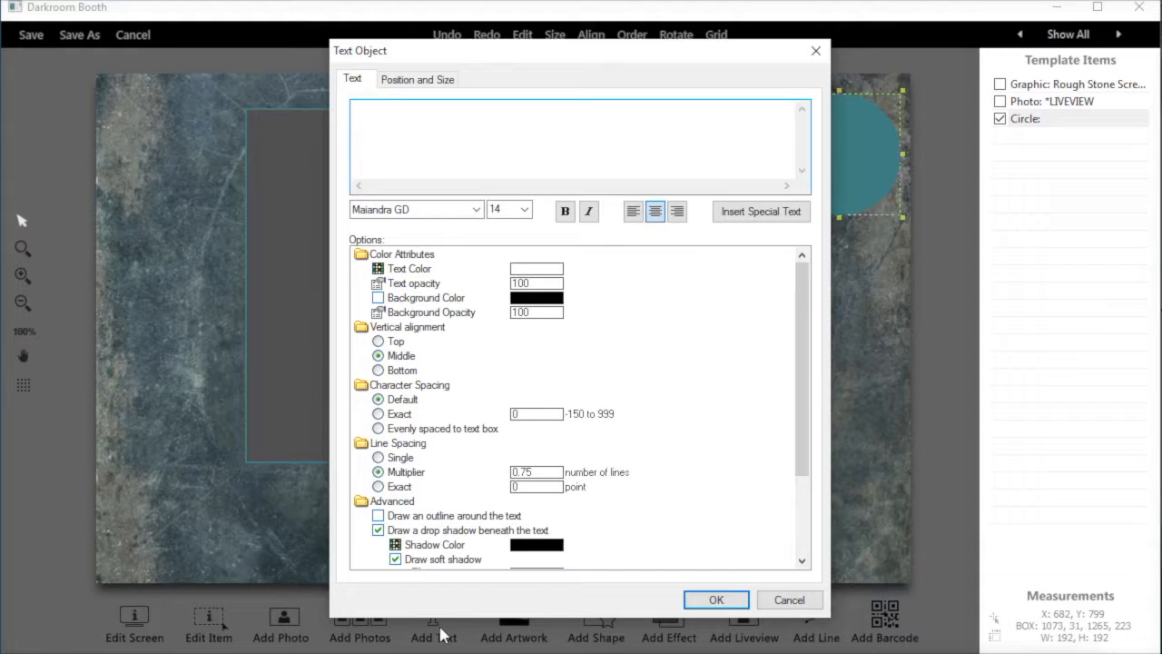
pyautogui.write('Start for Pictures')
pyautogui.click(524, 210)
pyautogui.click(505, 261)
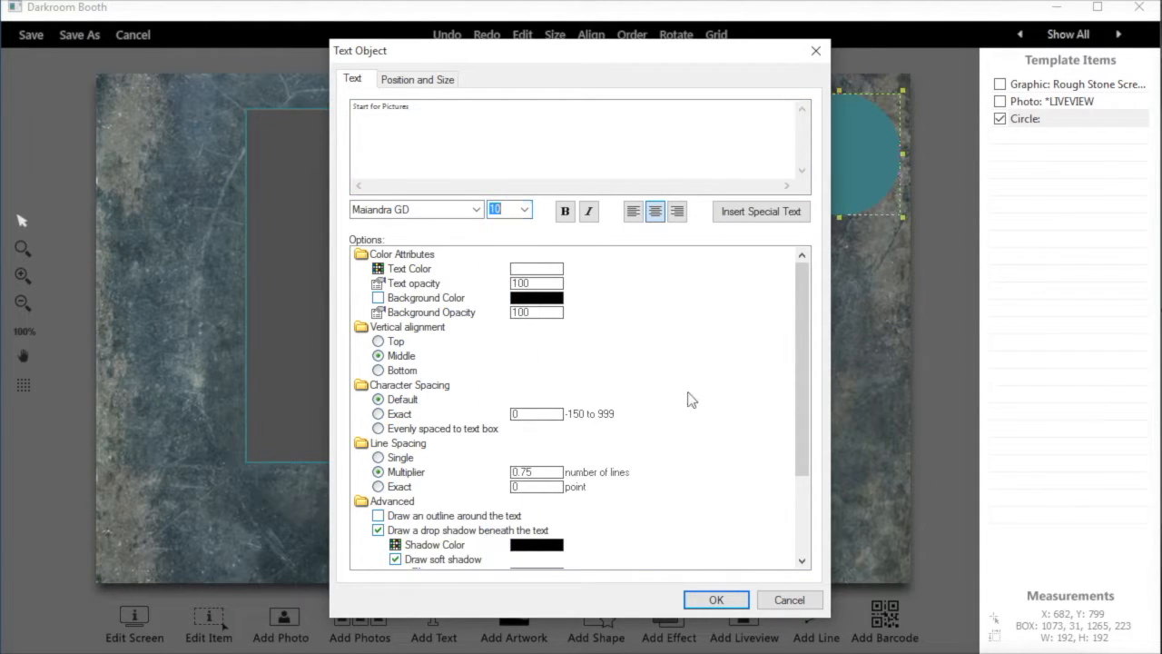
pyautogui.click(716, 599)
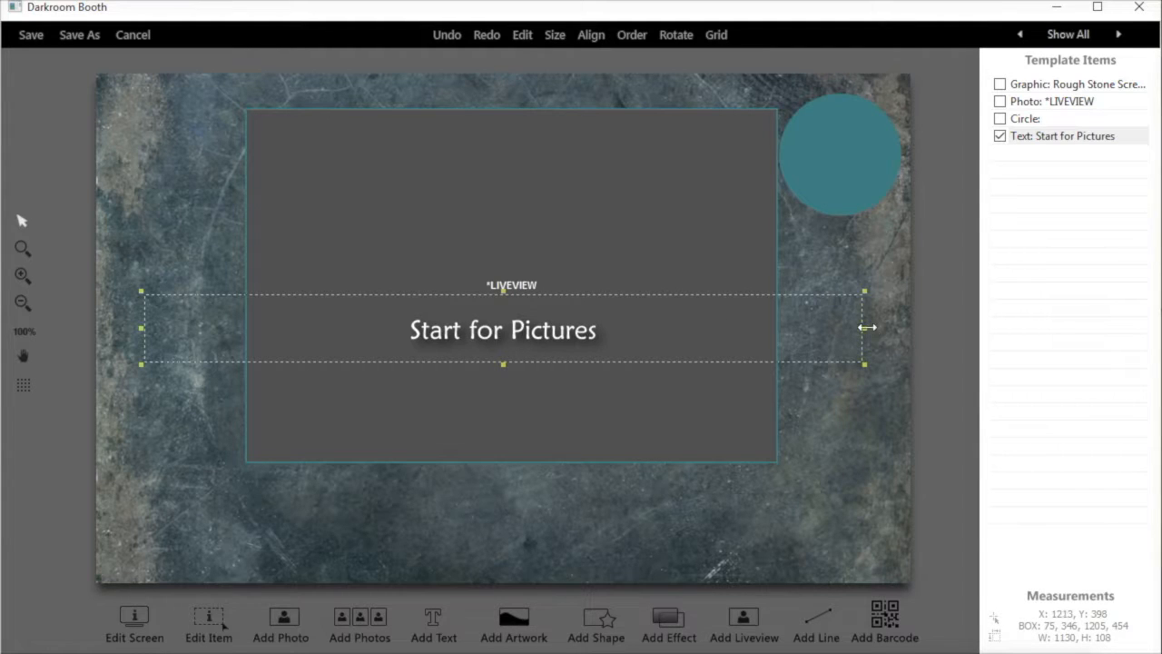
pyautogui.moveTo(854, 328); pyautogui.dragTo(437, 350)
pyautogui.moveTo(258, 356); pyautogui.dragTo(780, 158)
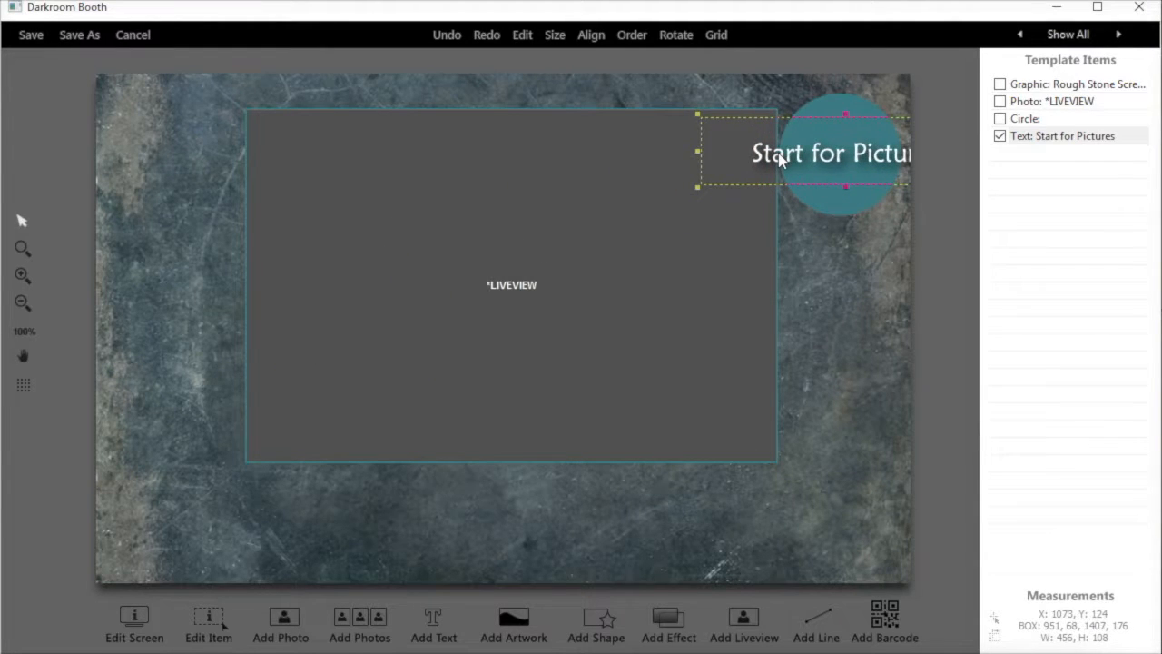
# Split the text into two lines, "Start for" and "Pictures", at size 8, and enlarge its box to about 161 pixels high over the circle.
pyautogui.doubleClick(1060, 138)
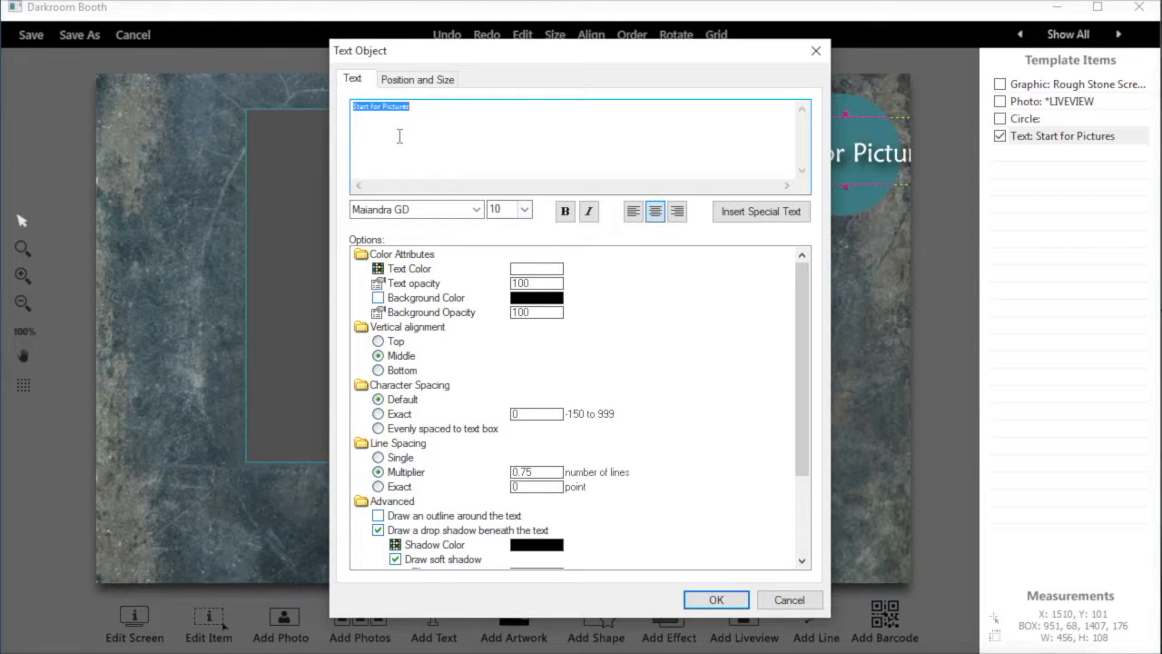
pyautogui.click(384, 110)
pyautogui.press('Return')
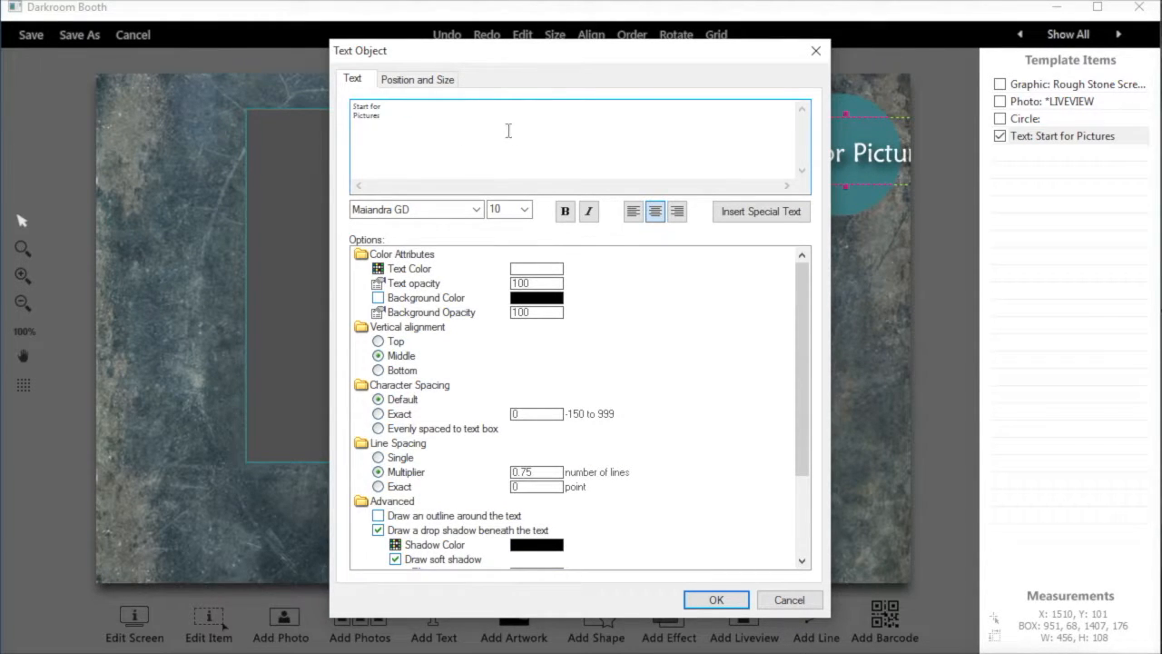
pyautogui.click(522, 211)
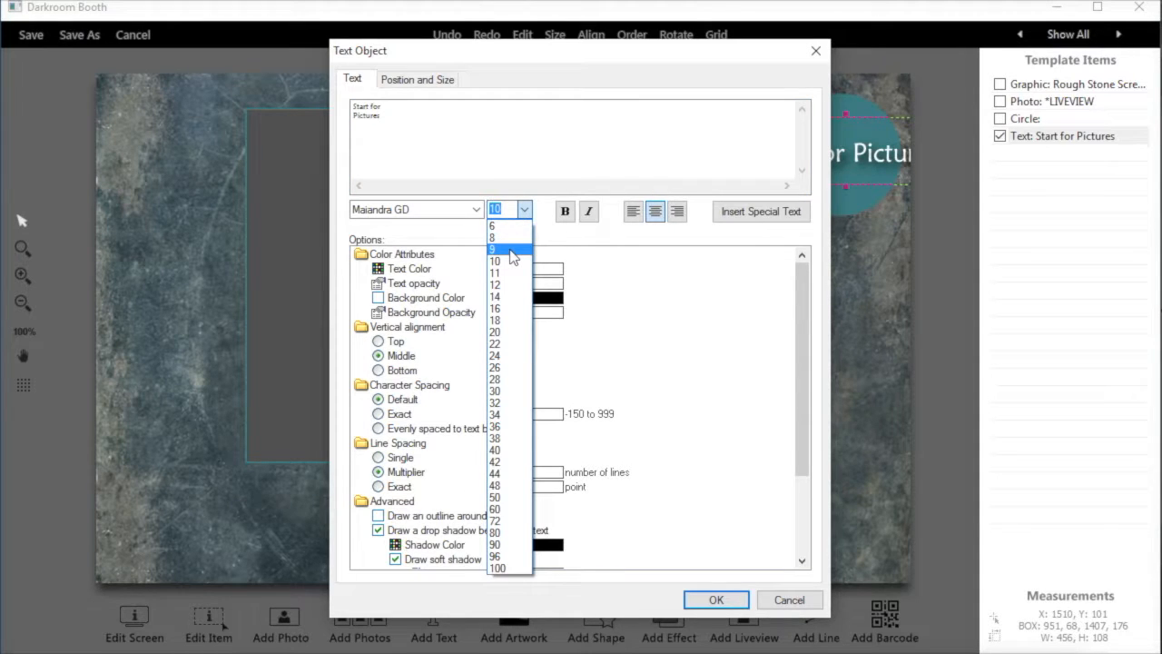
pyautogui.click(511, 238)
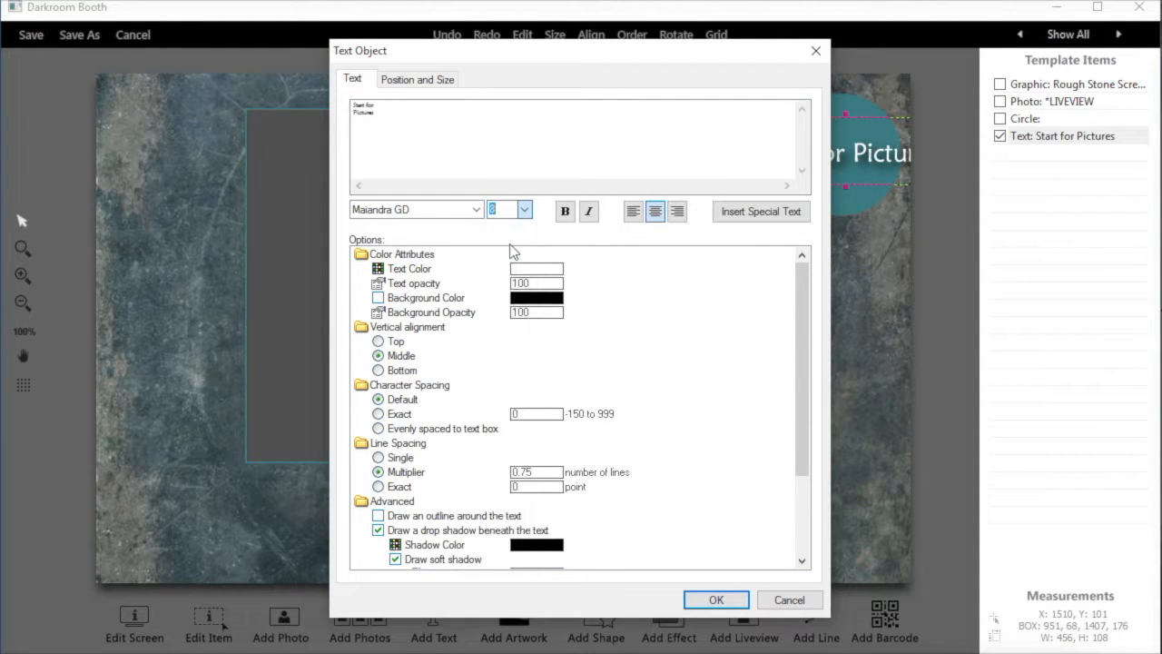
pyautogui.click(716, 601)
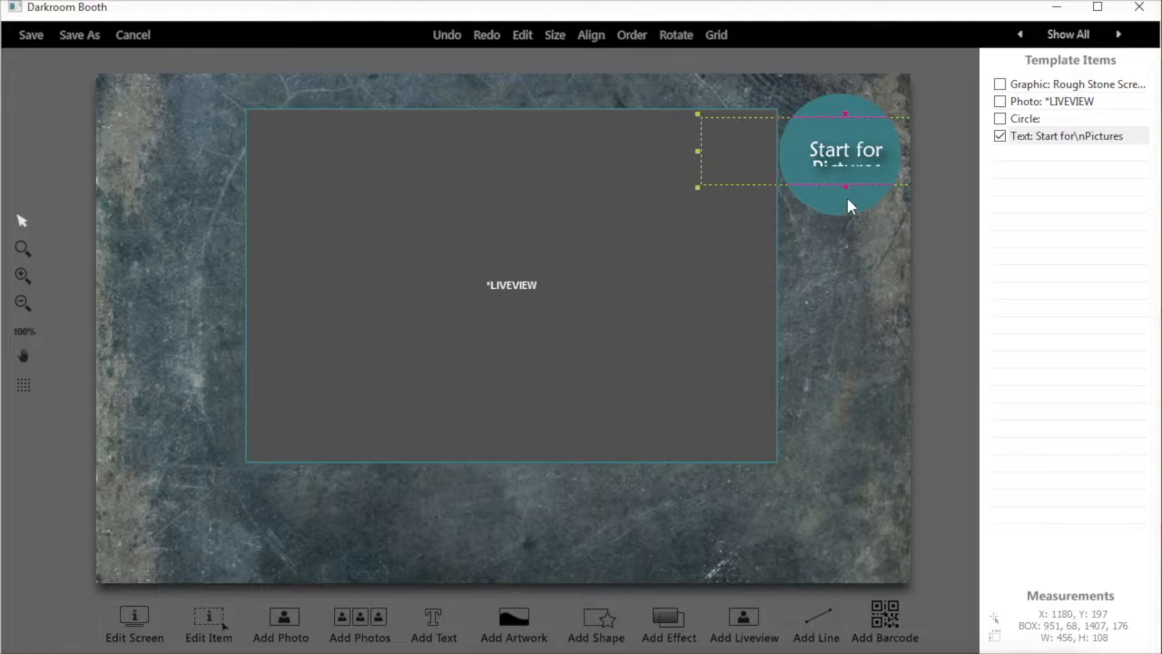
pyautogui.moveTo(843, 187)
pyautogui.mouseDown()
pyautogui.moveTo(845, 220)
pyautogui.moveTo(843, 173)
pyautogui.mouseUp()
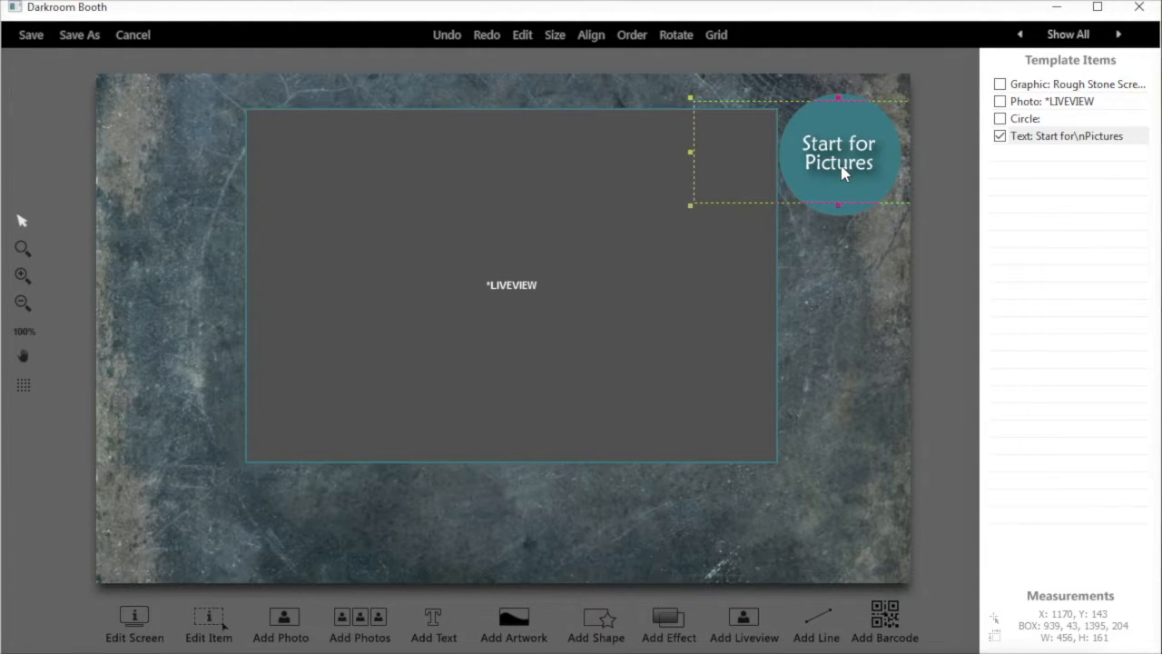
# Set the text object's visibility to show with start instructions and hide during session.
pyautogui.doubleClick(1067, 137)
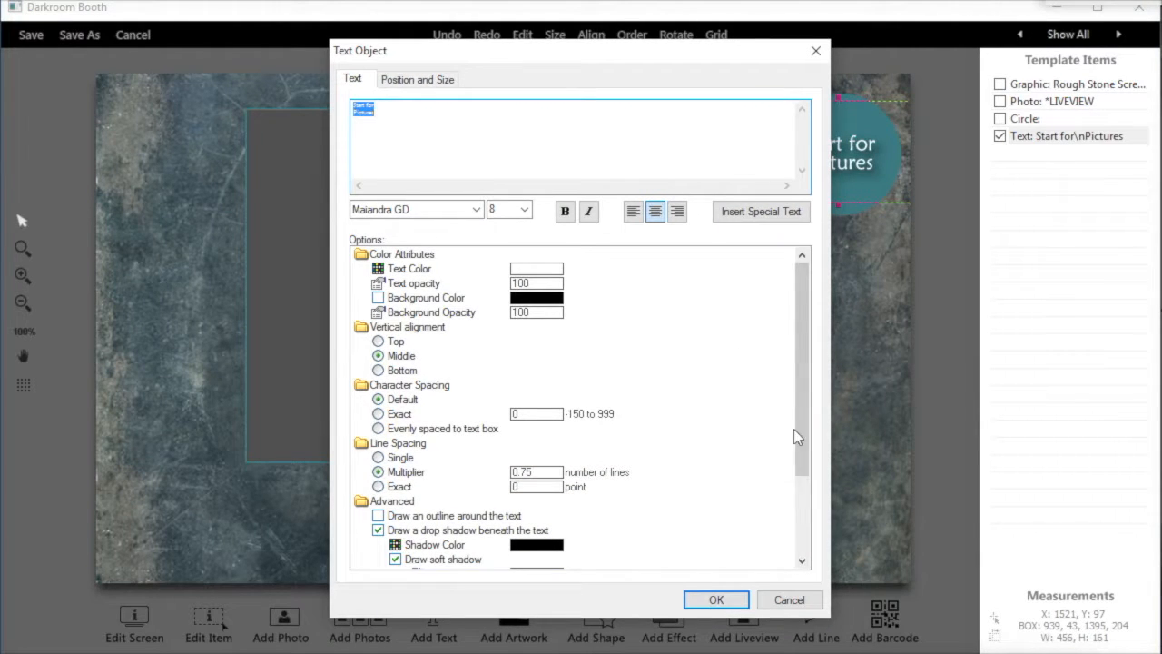
pyautogui.moveTo(799, 442); pyautogui.dragTo(799, 518)
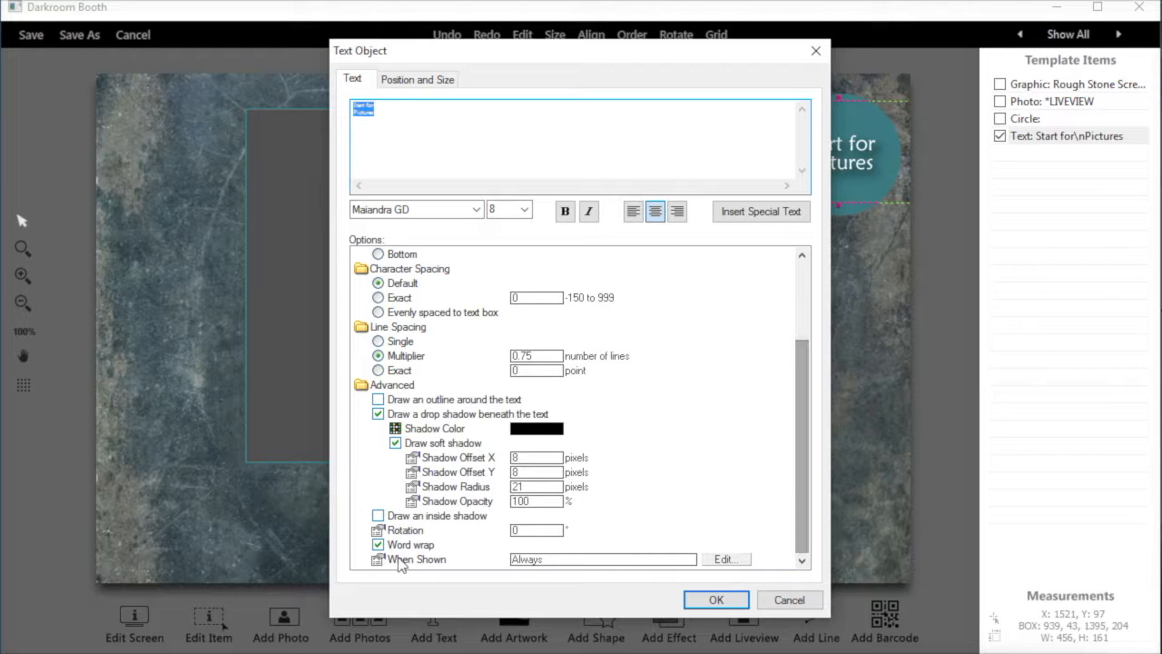
pyautogui.doubleClick(617, 560)
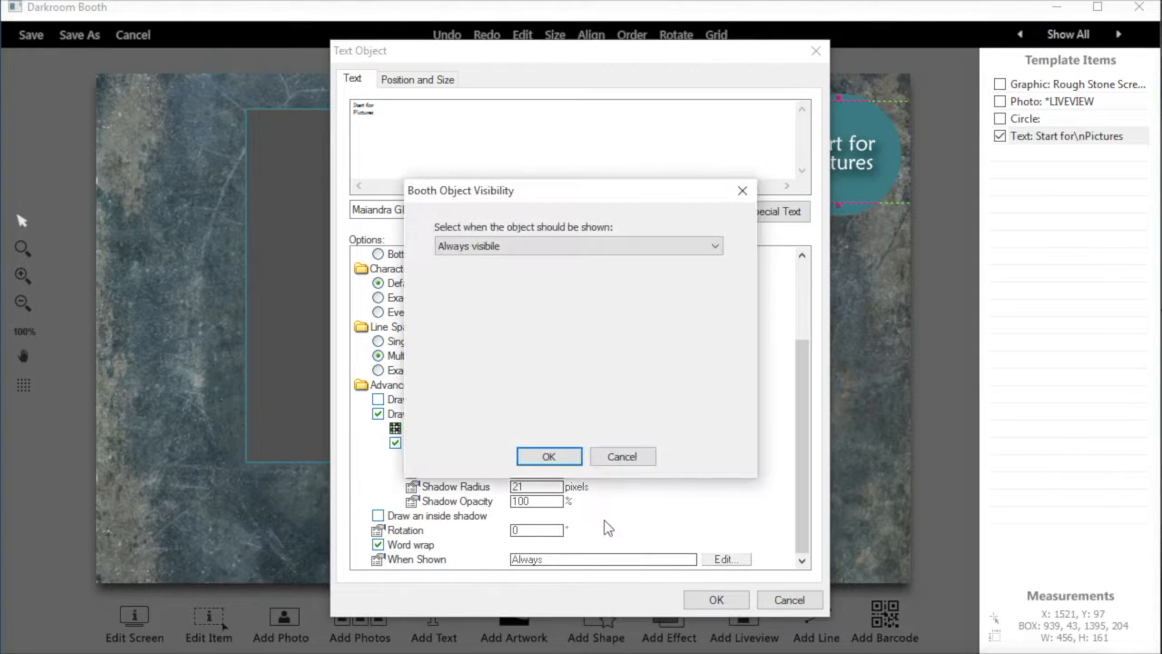
pyautogui.click(513, 247)
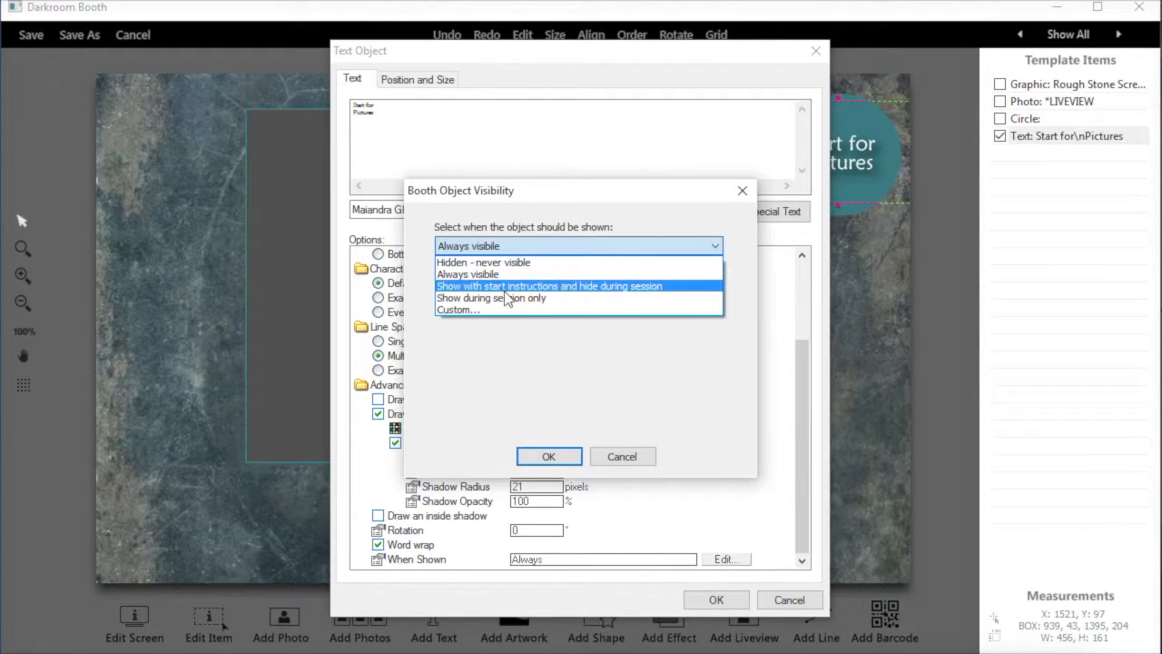
pyautogui.click(504, 287)
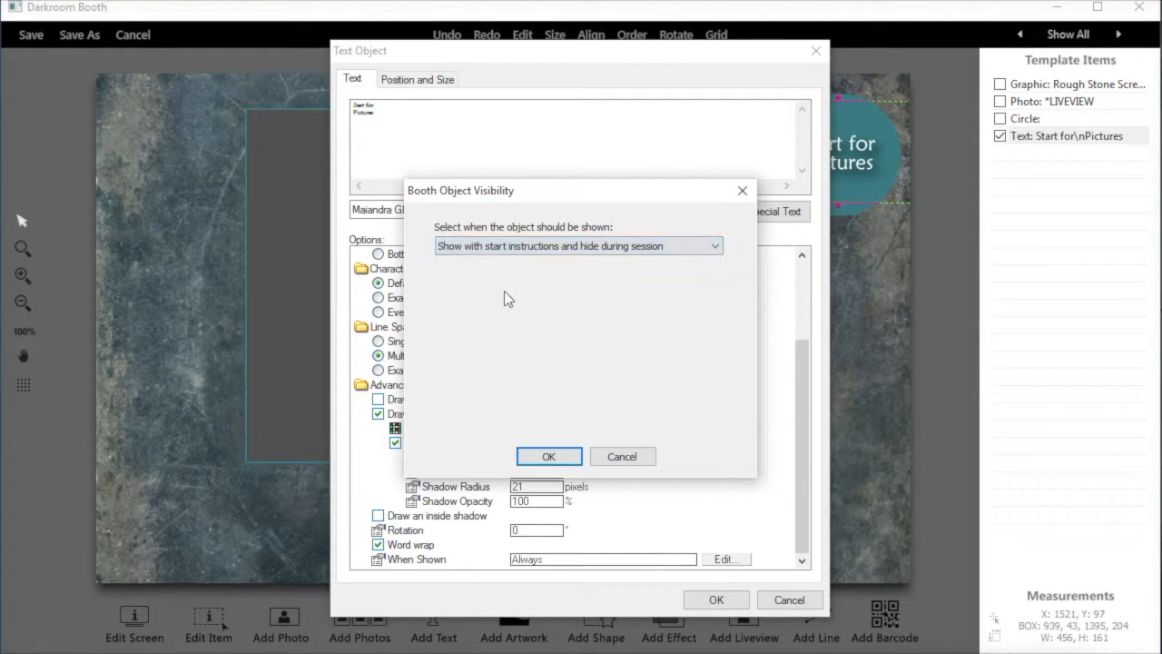
pyautogui.click(548, 459)
pyautogui.click(724, 603)
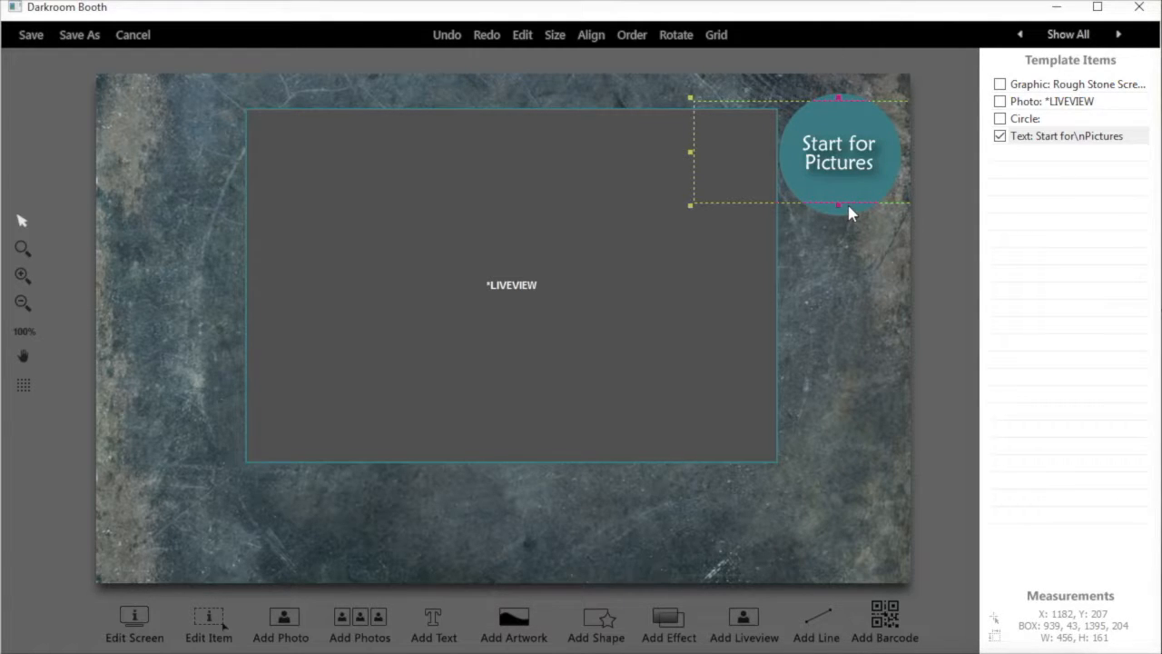
# Delete the "Start for Pictures" text and the circle from the template.
pyautogui.rightClick(1051, 145)
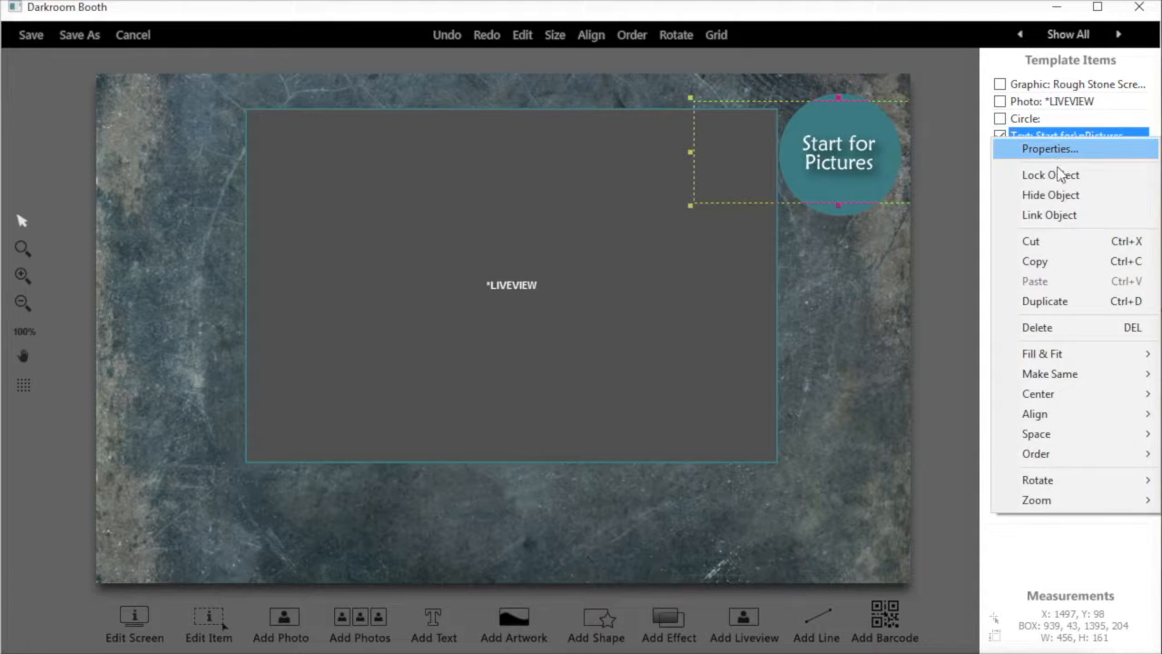
pyautogui.click(1052, 327)
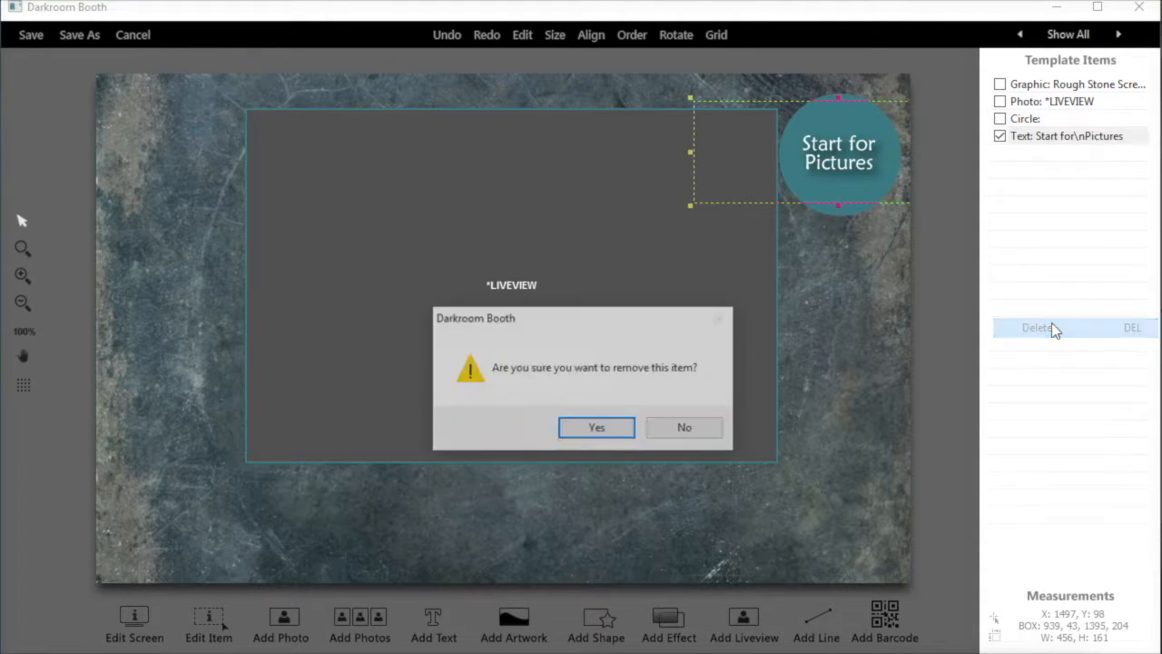
pyautogui.click(618, 425)
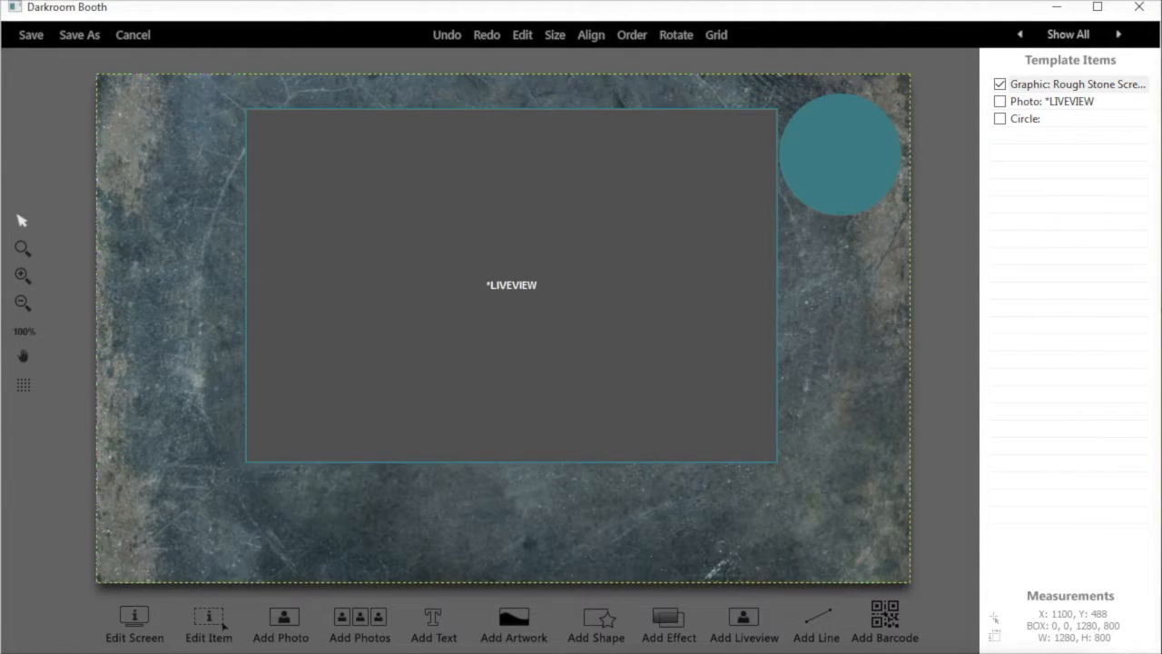
pyautogui.rightClick(1046, 126)
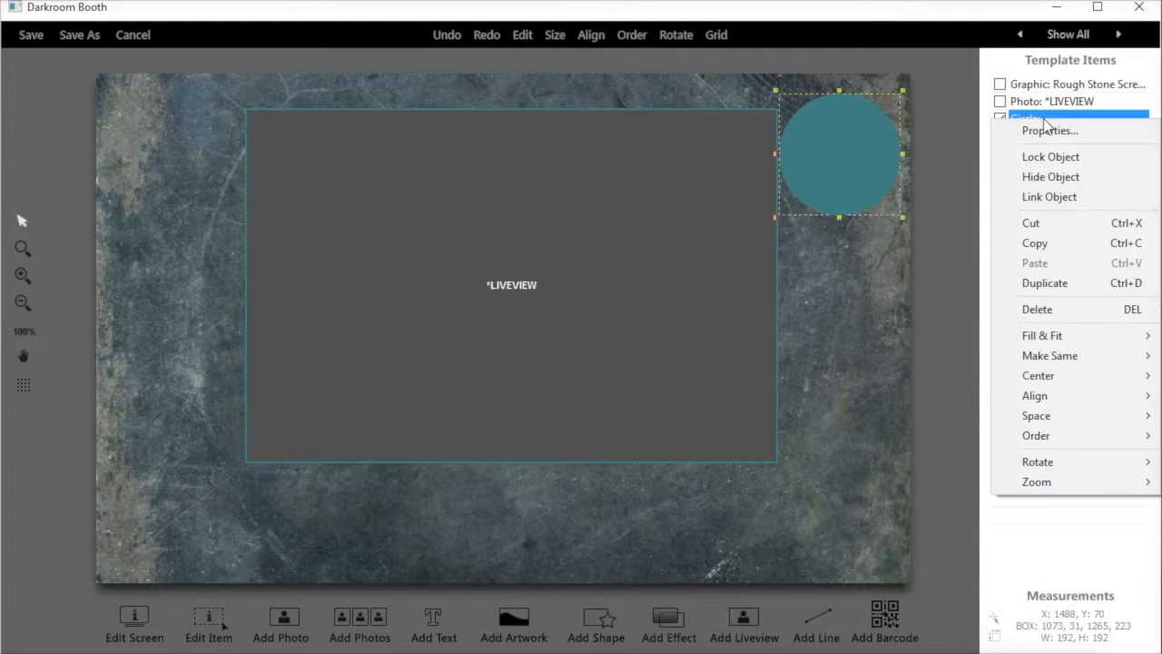
pyautogui.click(1046, 311)
pyautogui.click(617, 426)
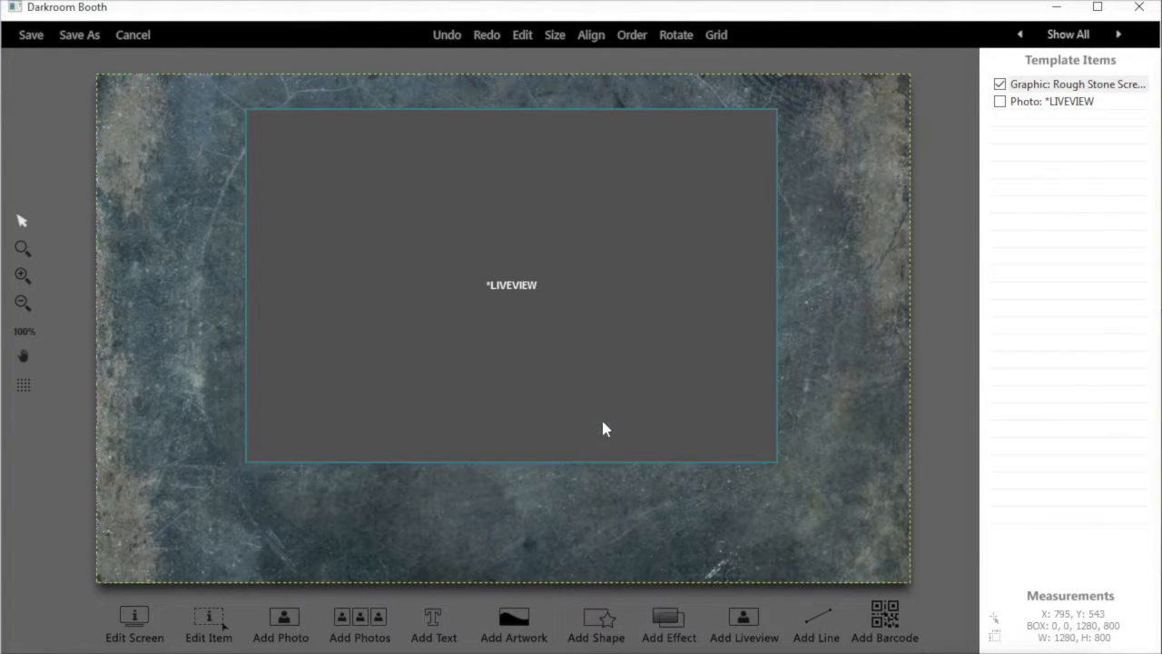
# Start adding an artwork object that uses the Rough Stone Start button.png graphic from the Desktop.
pyautogui.click(513, 617)
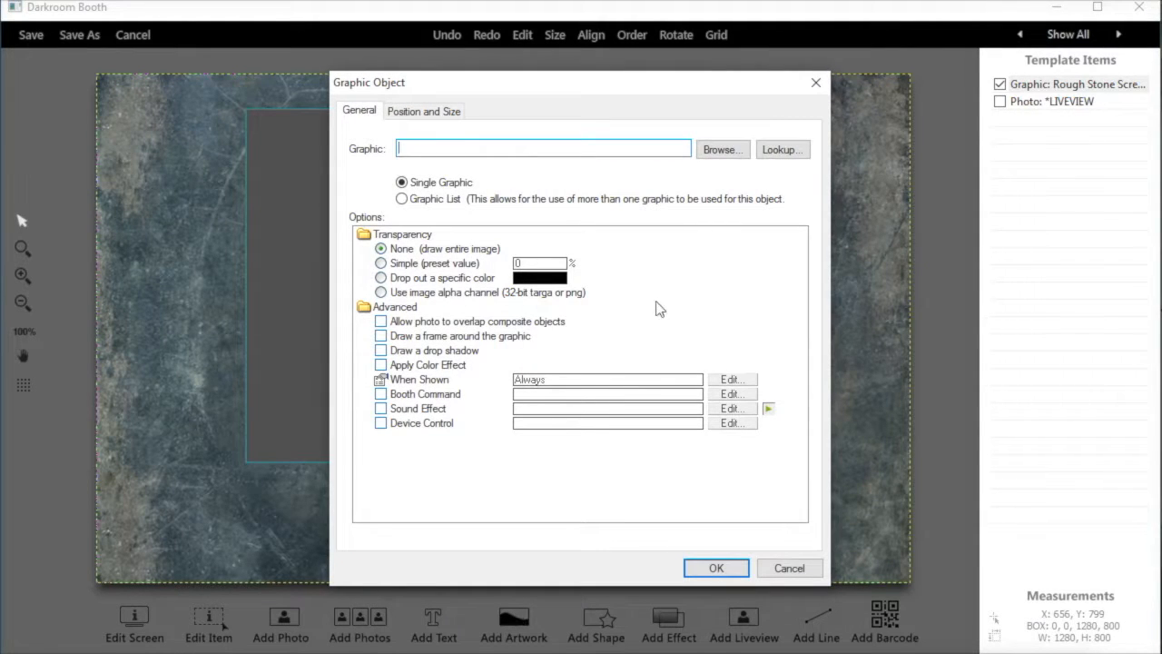
pyautogui.click(722, 149)
pyautogui.moveTo(821, 243); pyautogui.dragTo(821, 375)
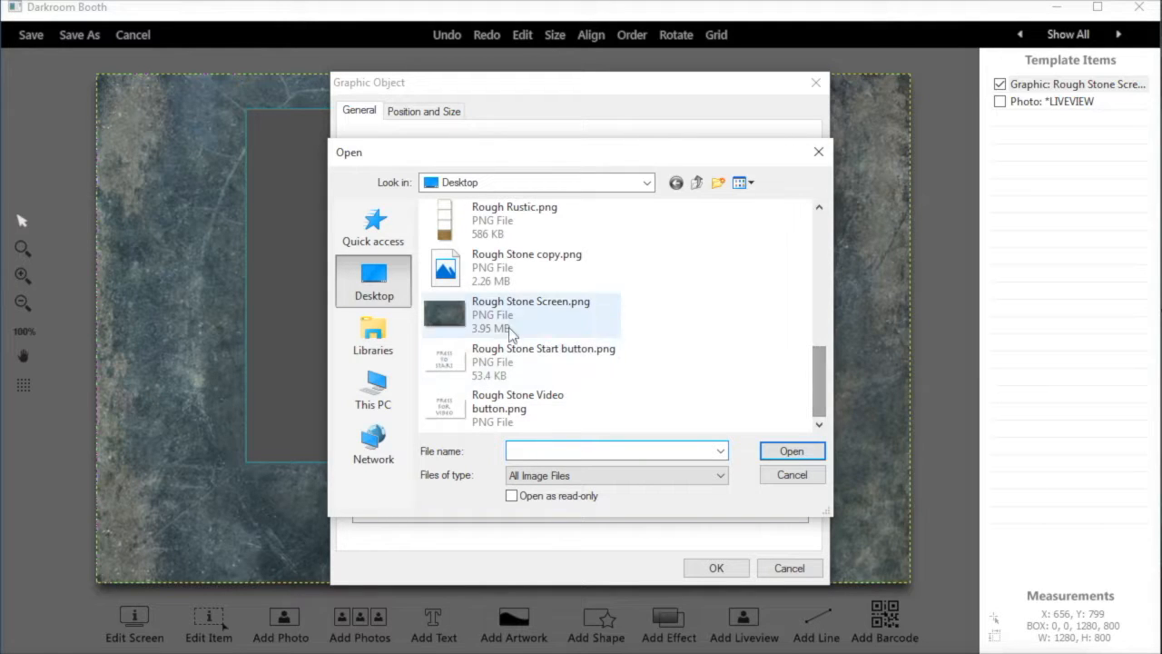
pyautogui.click(578, 358)
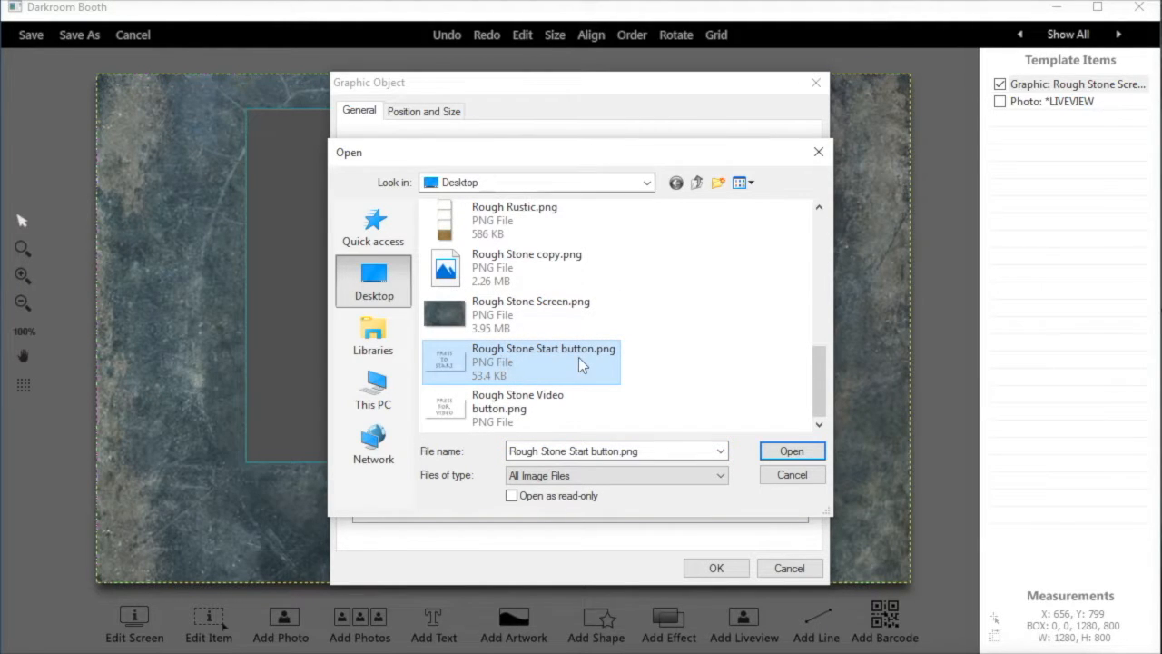
pyautogui.click(800, 451)
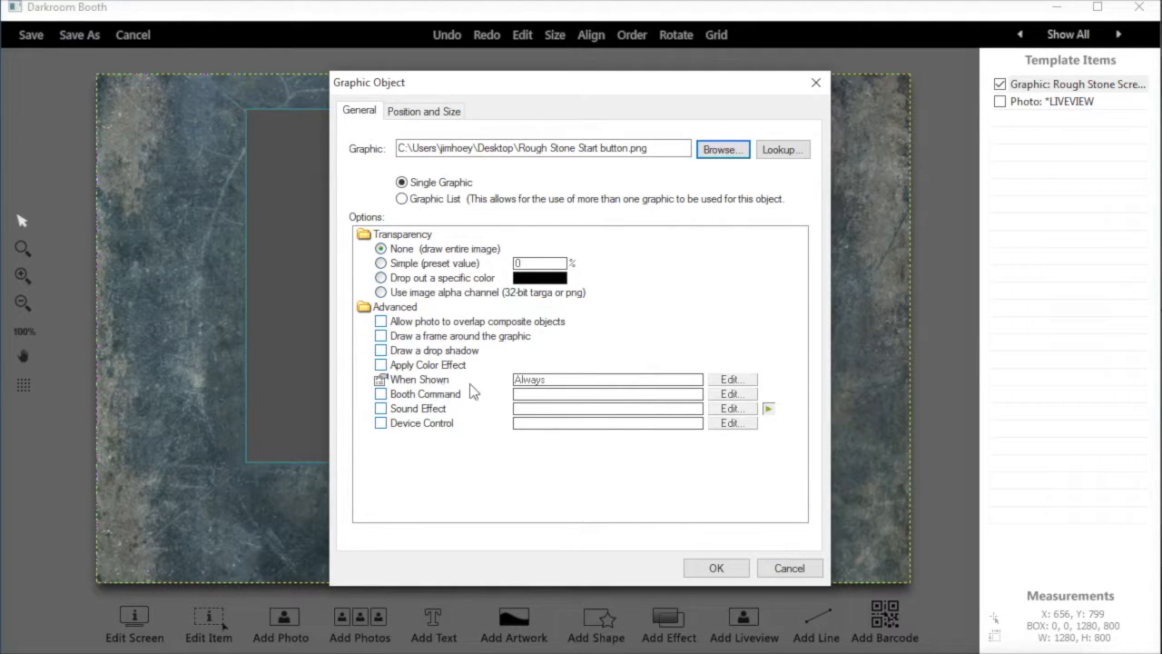
# Set the start button graphic's visibility to show with start instructions and hide during session.
pyautogui.click(732, 379)
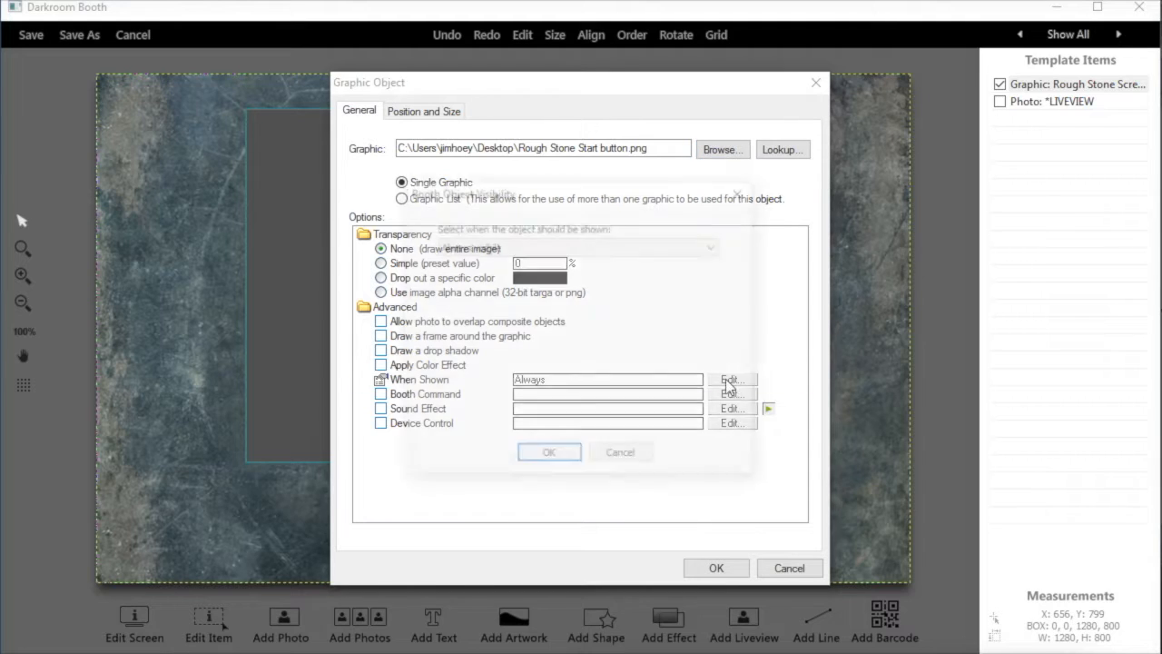
pyautogui.click(524, 242)
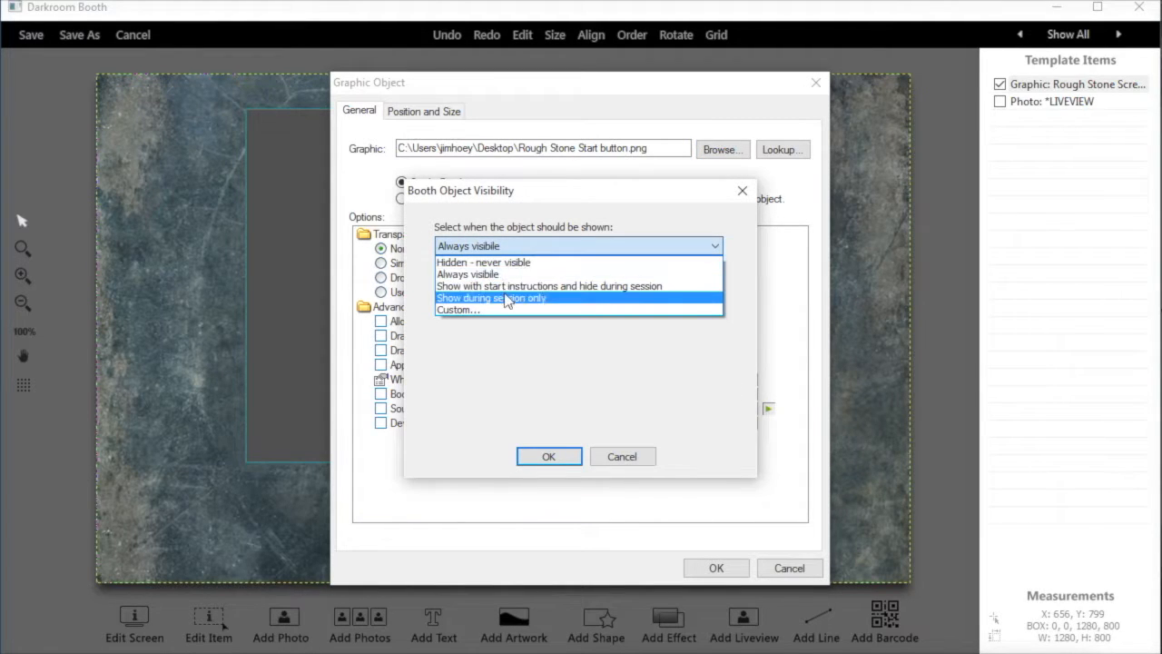
pyautogui.click(504, 285)
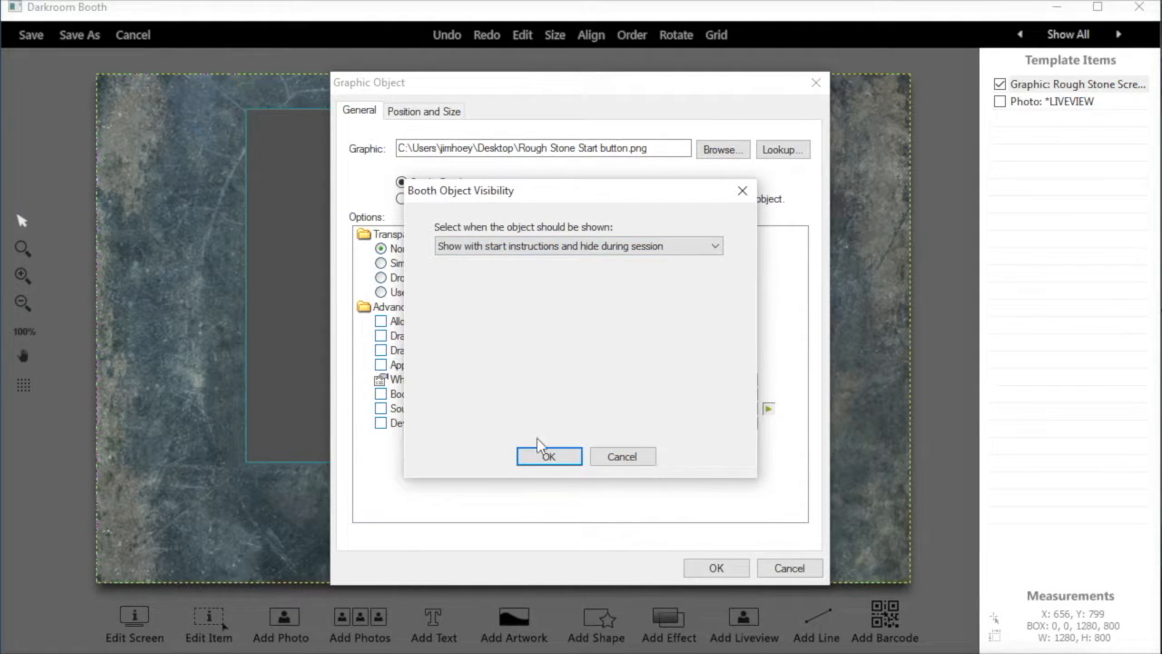
pyautogui.click(549, 457)
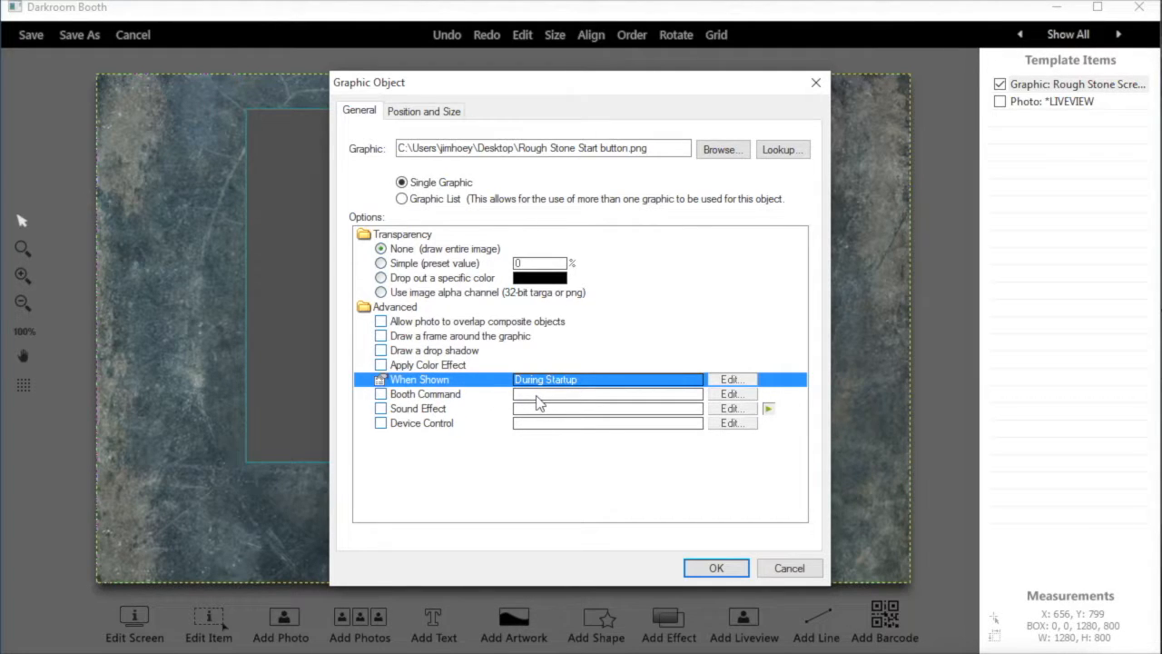
# Assign the Start Session booth command to the start button graphic and add it to the template.
pyautogui.click(734, 396)
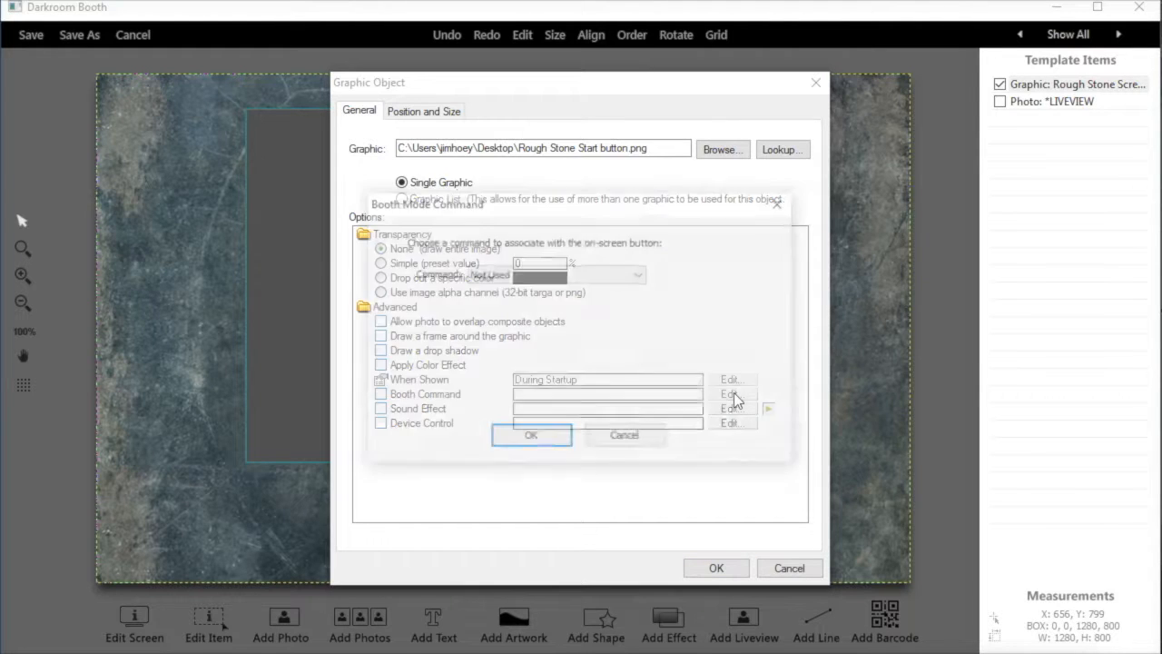
pyautogui.click(635, 279)
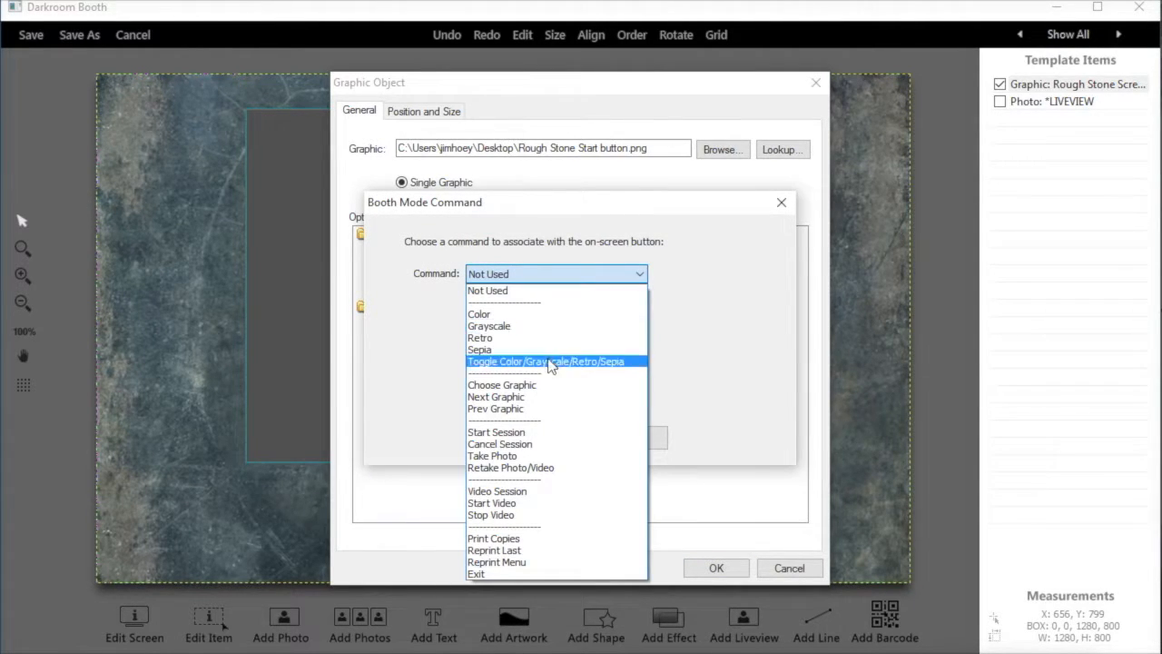
pyautogui.click(499, 434)
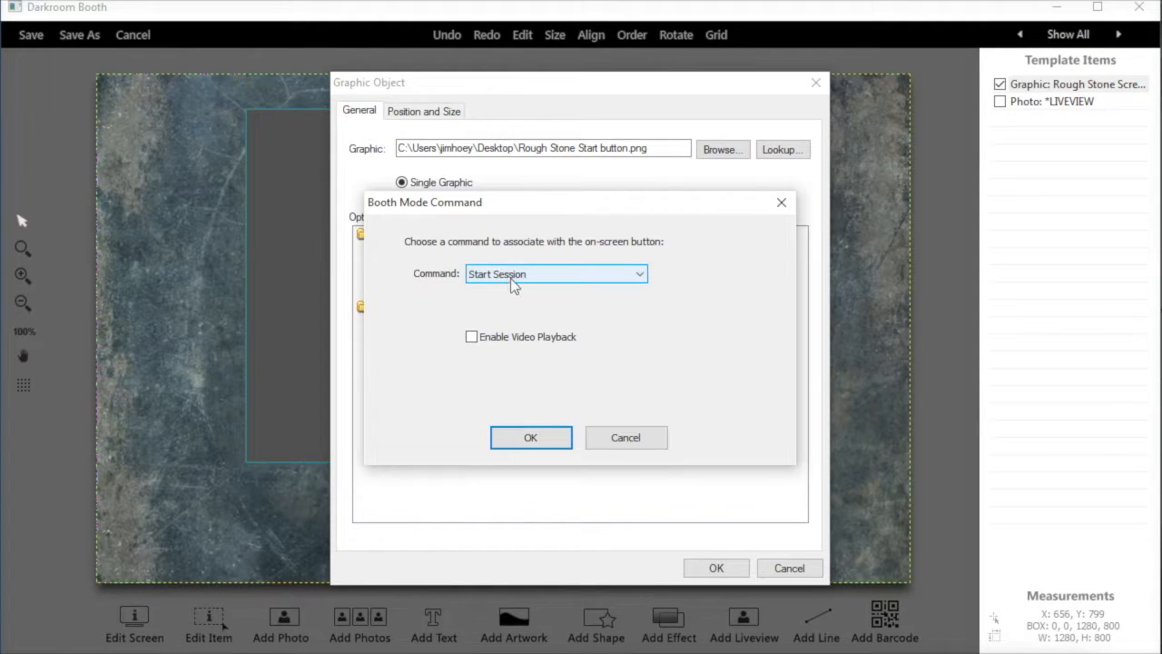
pyautogui.click(533, 437)
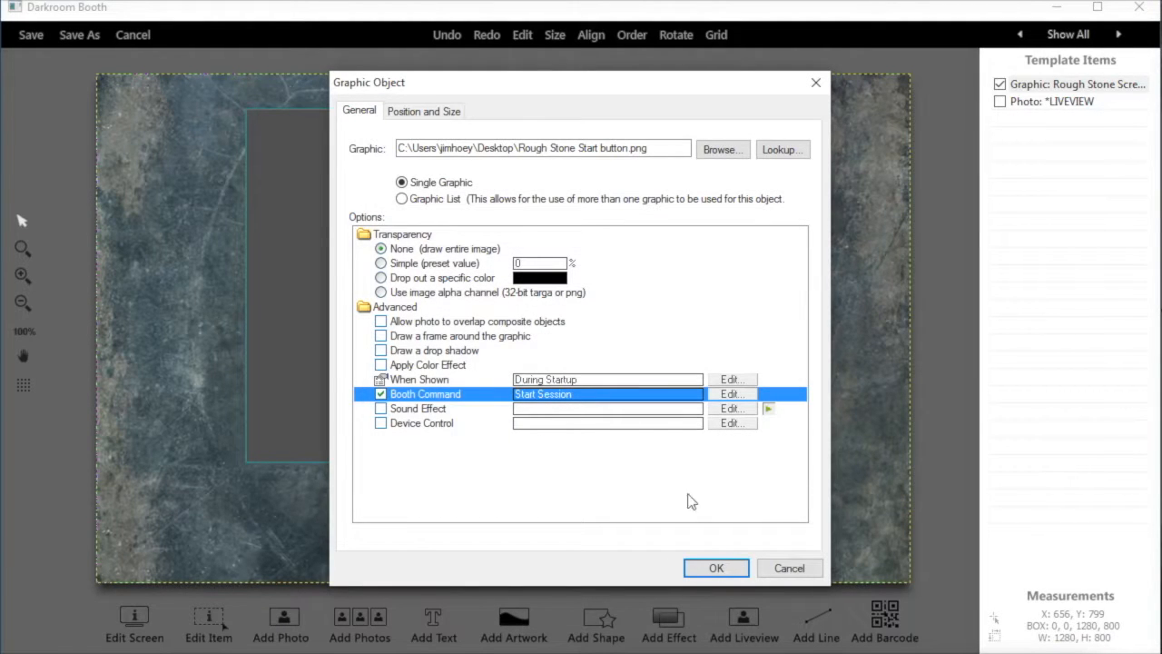
pyautogui.click(702, 563)
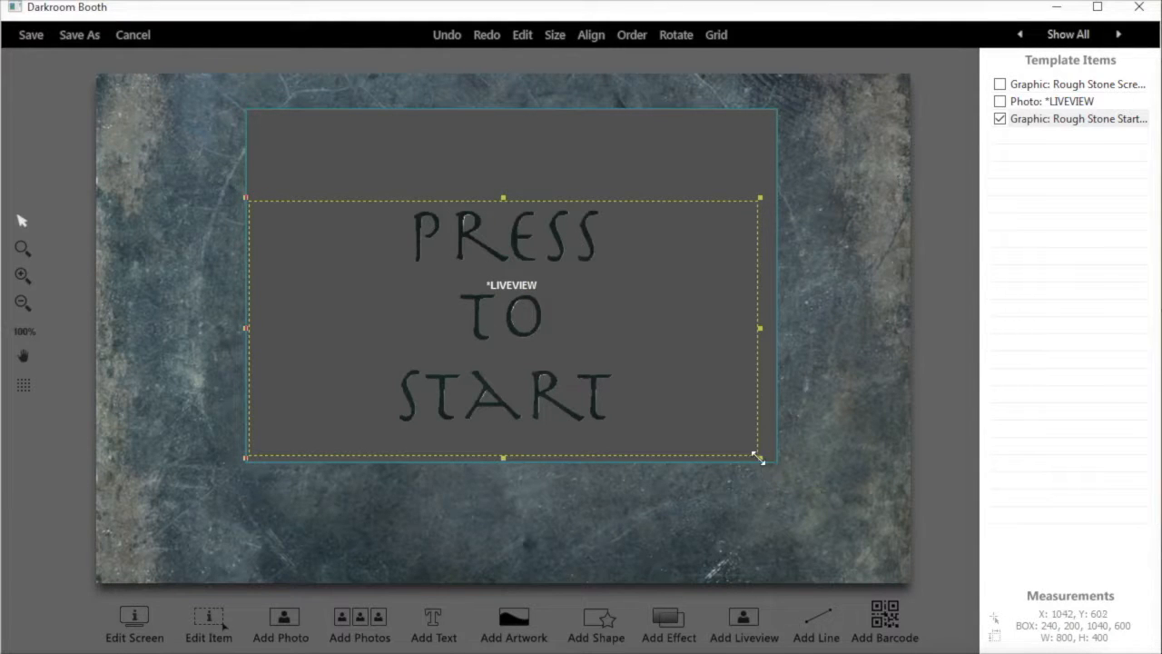
# Shrink the start button graphic to about 320 by 160 pixels and place it beside the live view's upper right.
pyautogui.moveTo(759, 458); pyautogui.dragTo(411, 343)
pyautogui.moveTo(322, 254); pyautogui.dragTo(836, 180)
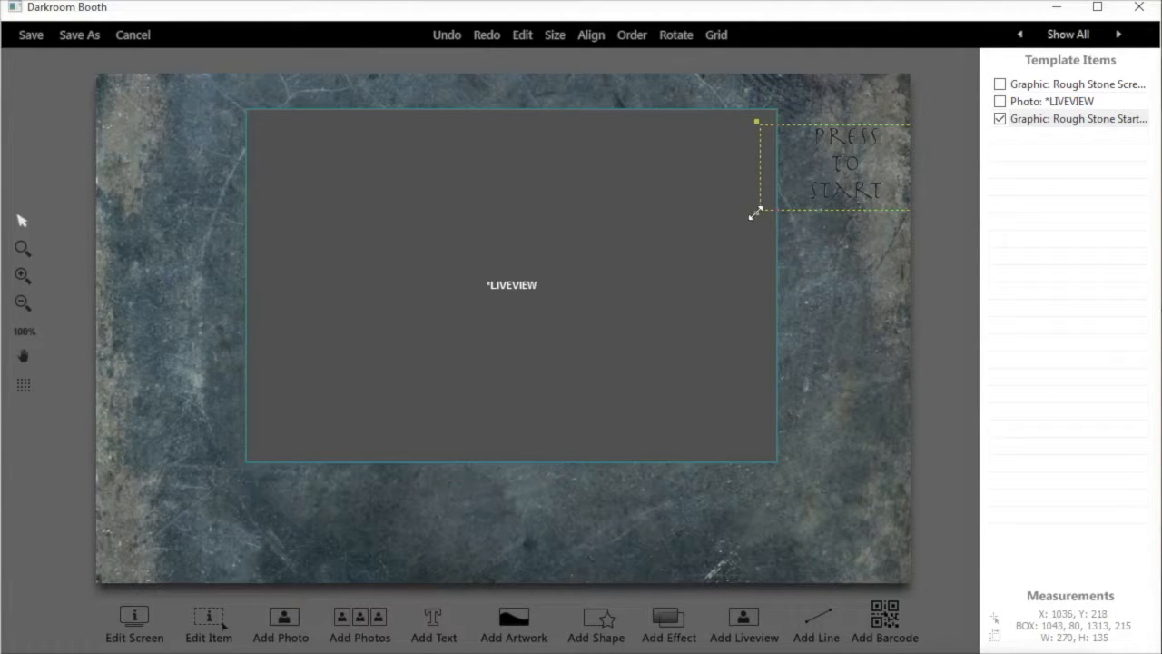
pyautogui.moveTo(756, 213); pyautogui.dragTo(714, 248)
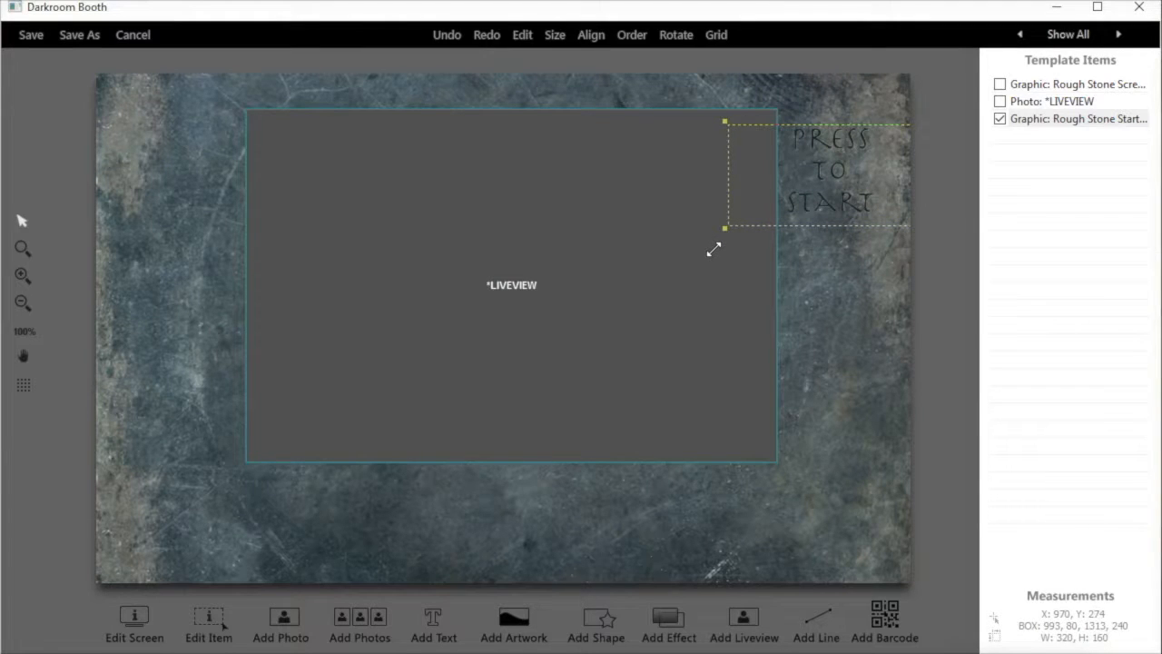
pyautogui.moveTo(825, 146)
pyautogui.mouseDown()
pyautogui.moveTo(838, 163)
pyautogui.moveTo(838, 150)
pyautogui.mouseUp()
pyautogui.click(1045, 351)
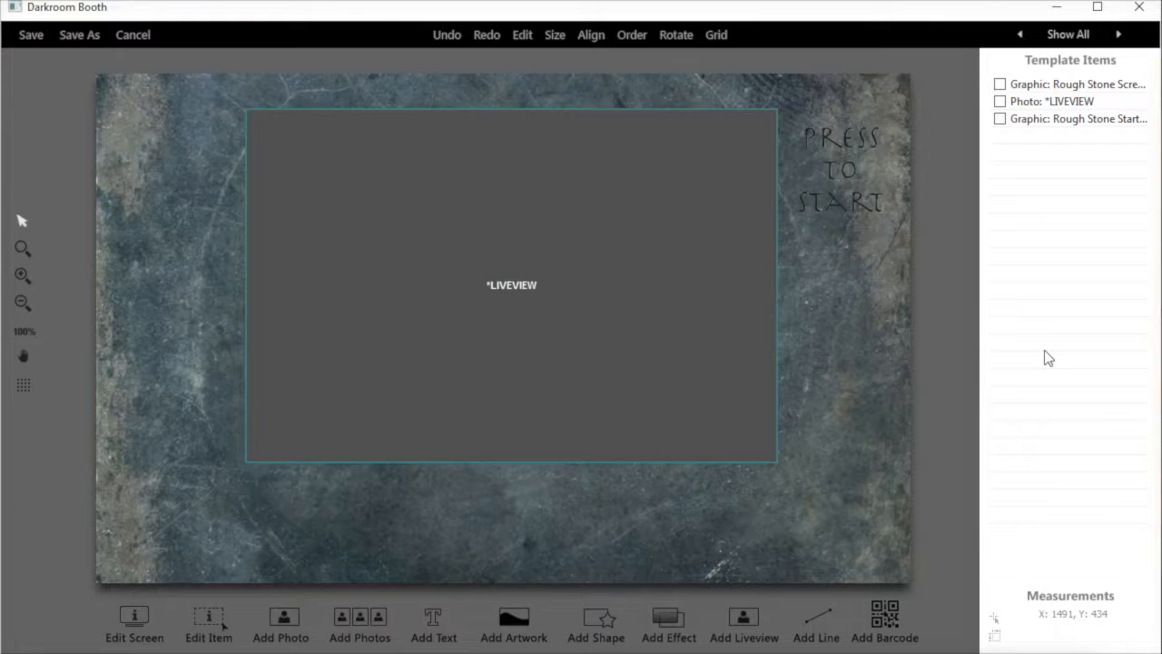
# Start adding an artwork object that uses the Rough Stone Video button.png graphic from the Desktop.
pyautogui.click(513, 625)
pyautogui.click(721, 149)
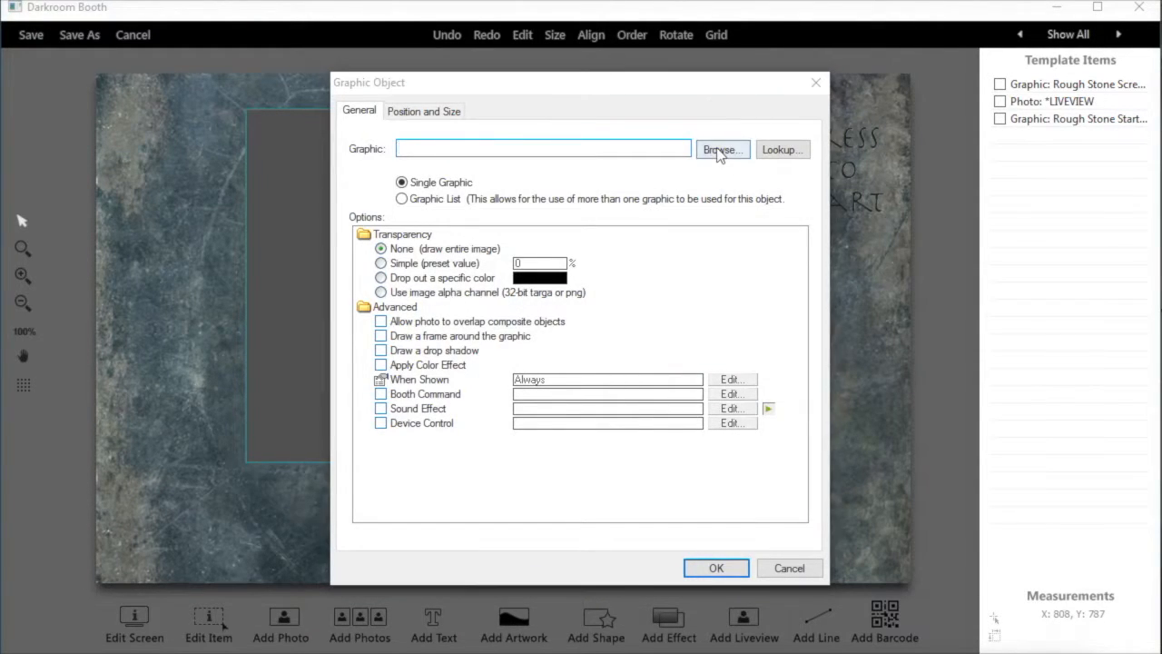
pyautogui.moveTo(819, 247); pyautogui.dragTo(815, 393)
pyautogui.click(495, 412)
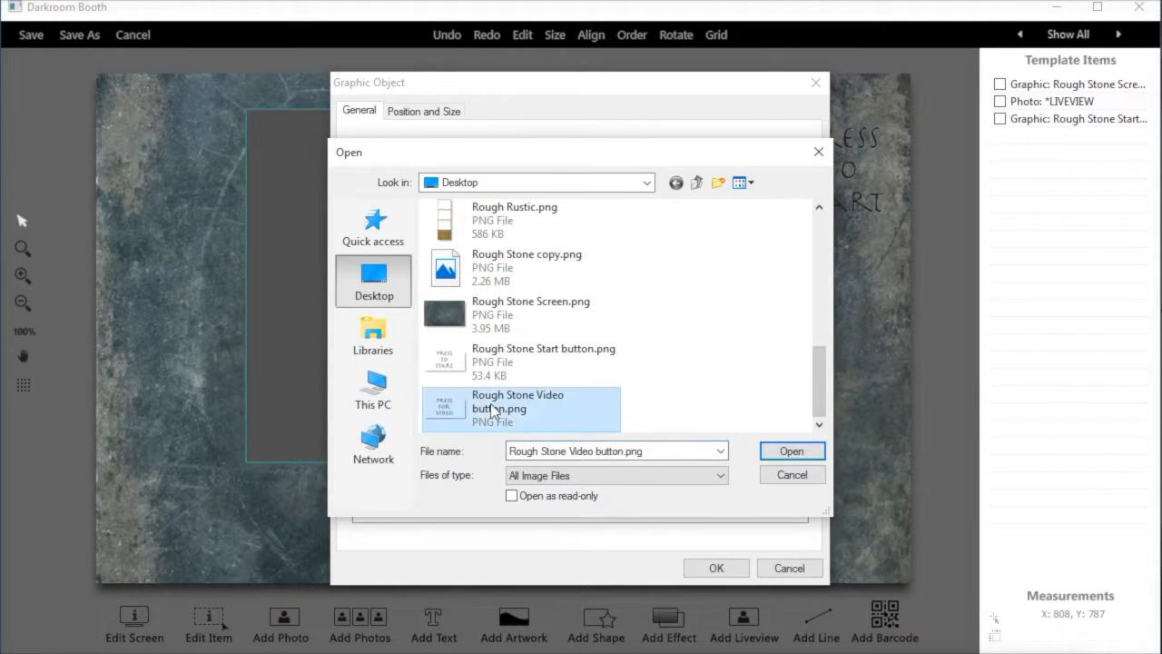
pyautogui.click(789, 451)
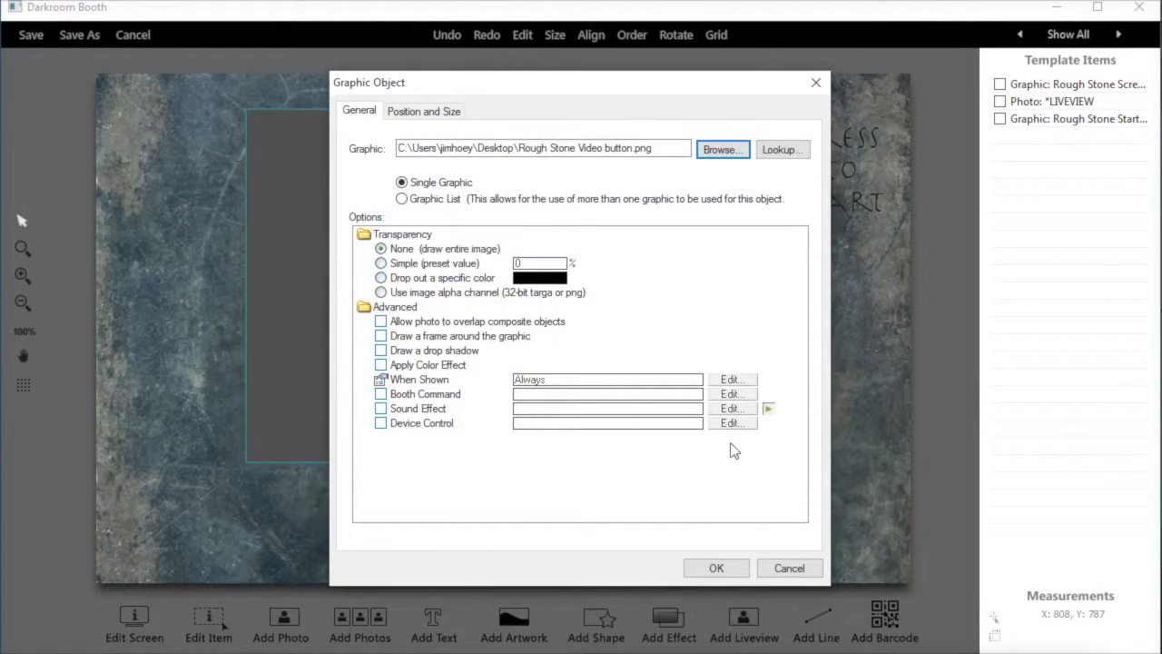
# Set the video button graphic's visibility to show with start instructions and hide during session.
pyautogui.click(723, 377)
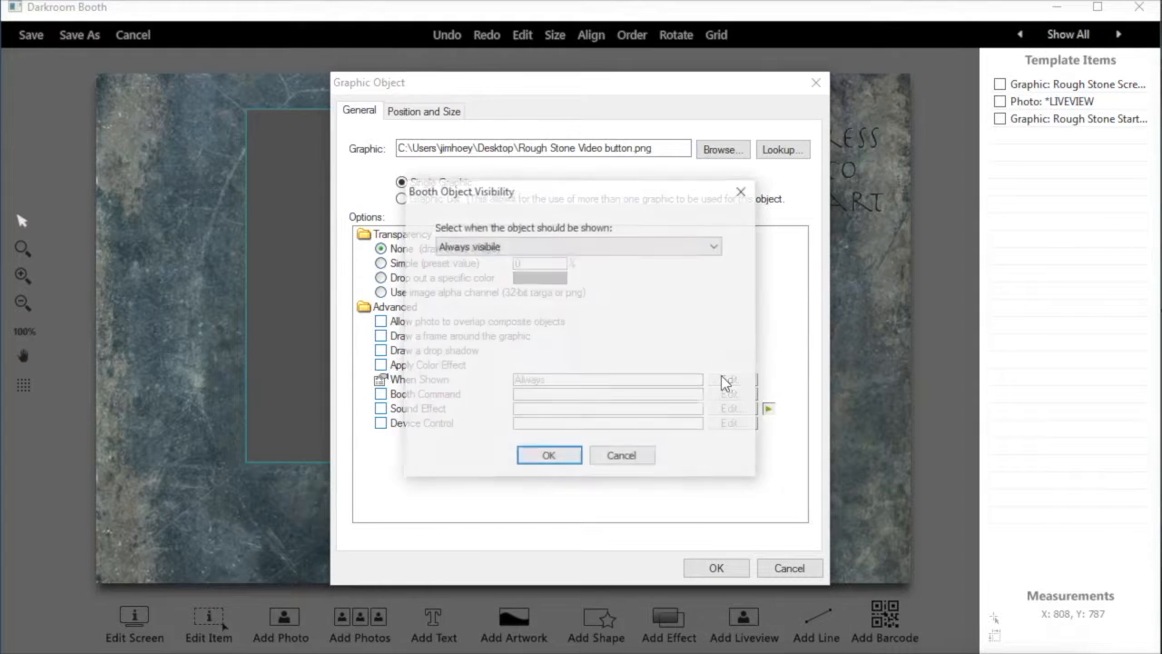
pyautogui.click(586, 246)
pyautogui.click(538, 284)
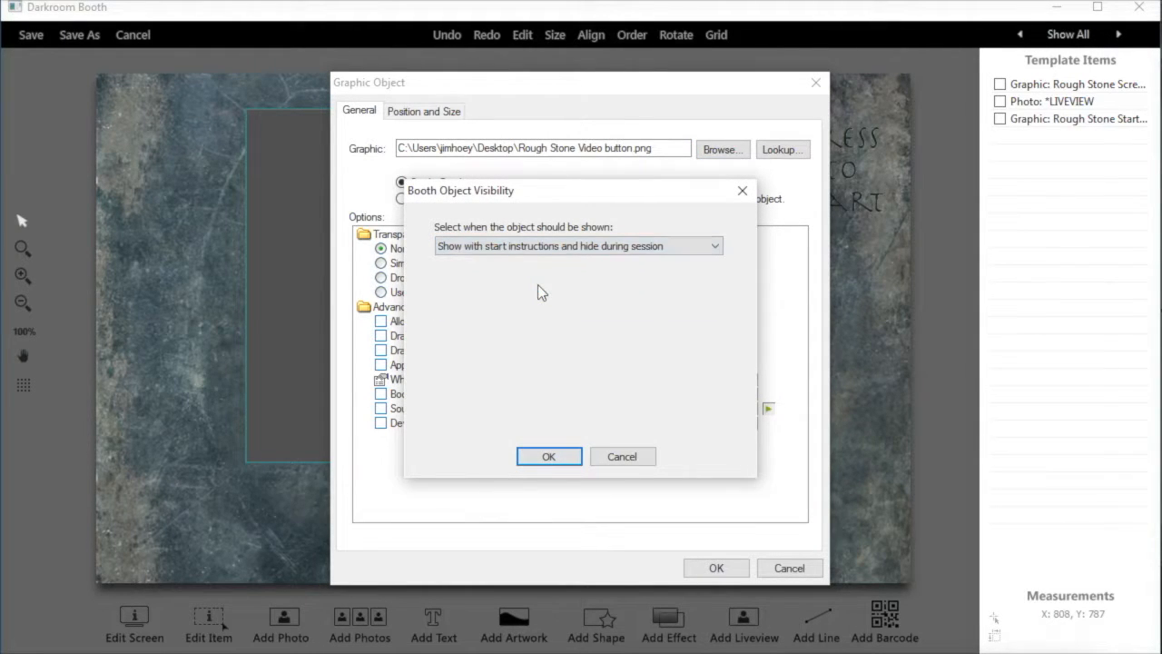
pyautogui.click(550, 454)
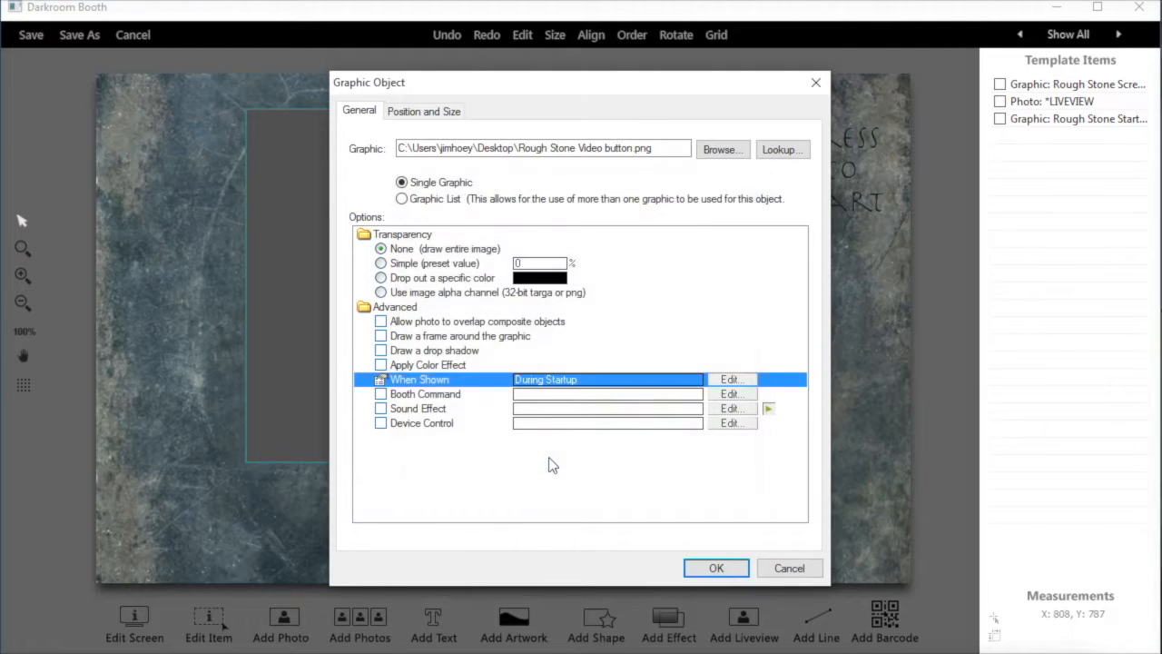
# Assign the Start Video booth command to the video button graphic and add it to the template.
pyautogui.click(732, 394)
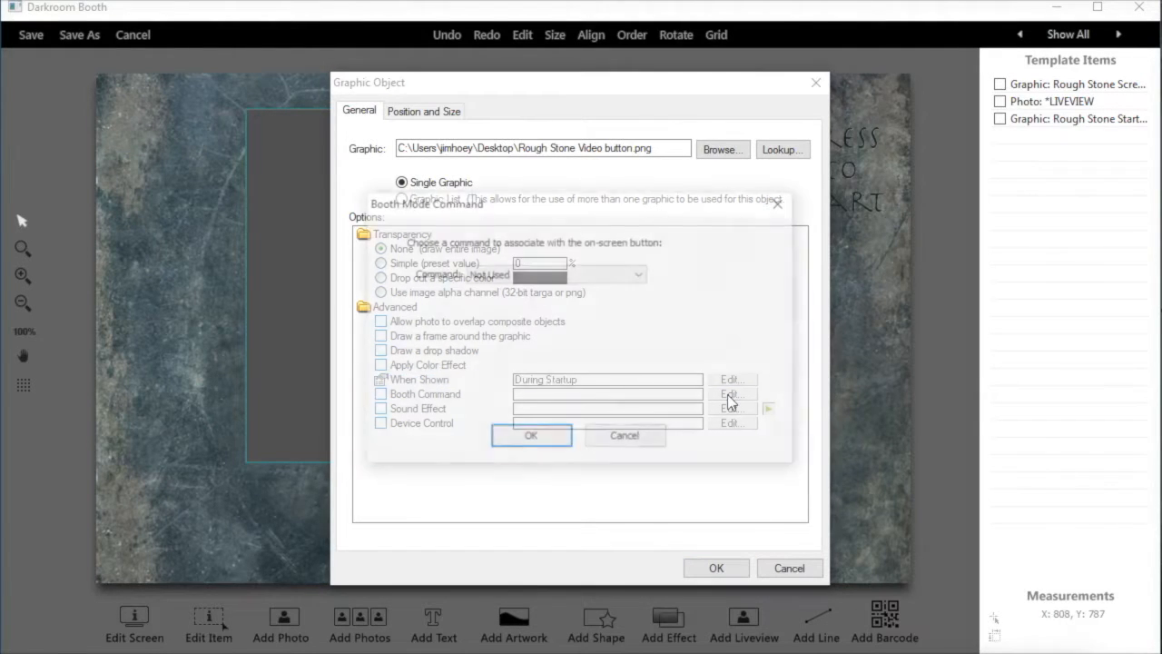
pyautogui.click(638, 274)
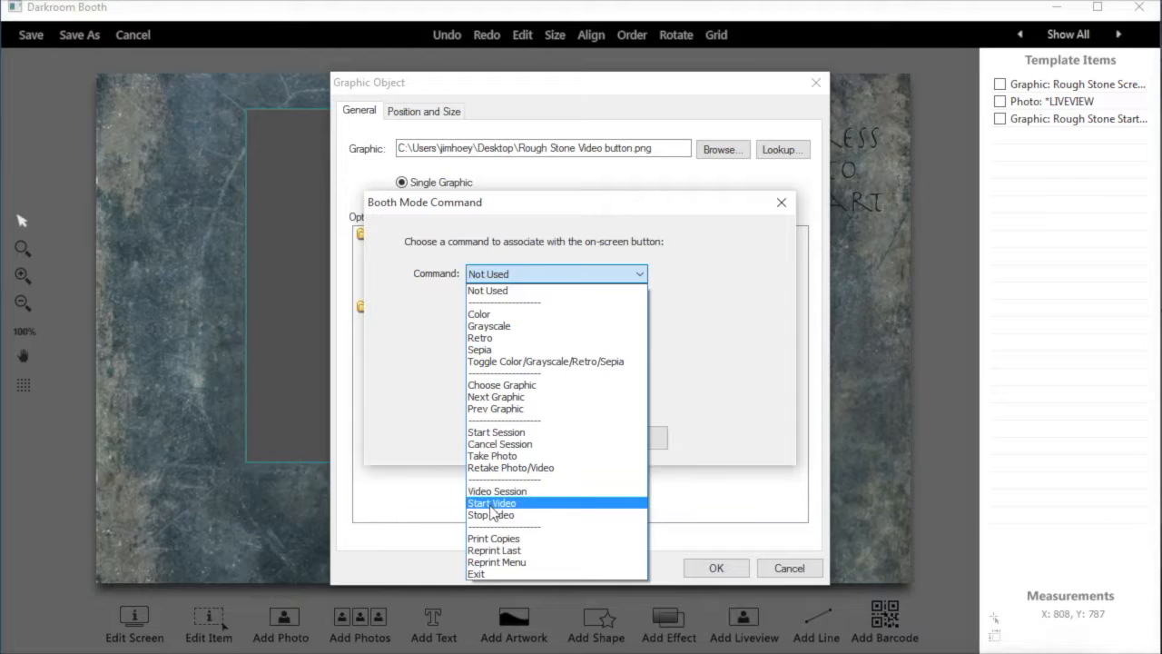
pyautogui.click(490, 505)
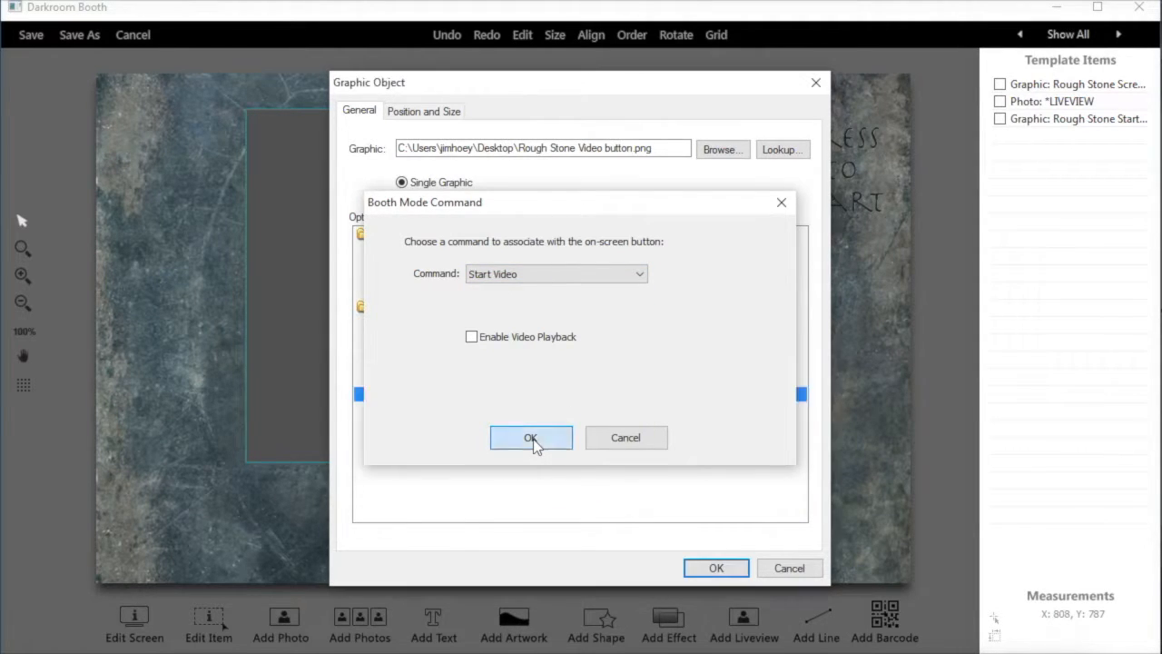
pyautogui.click(531, 438)
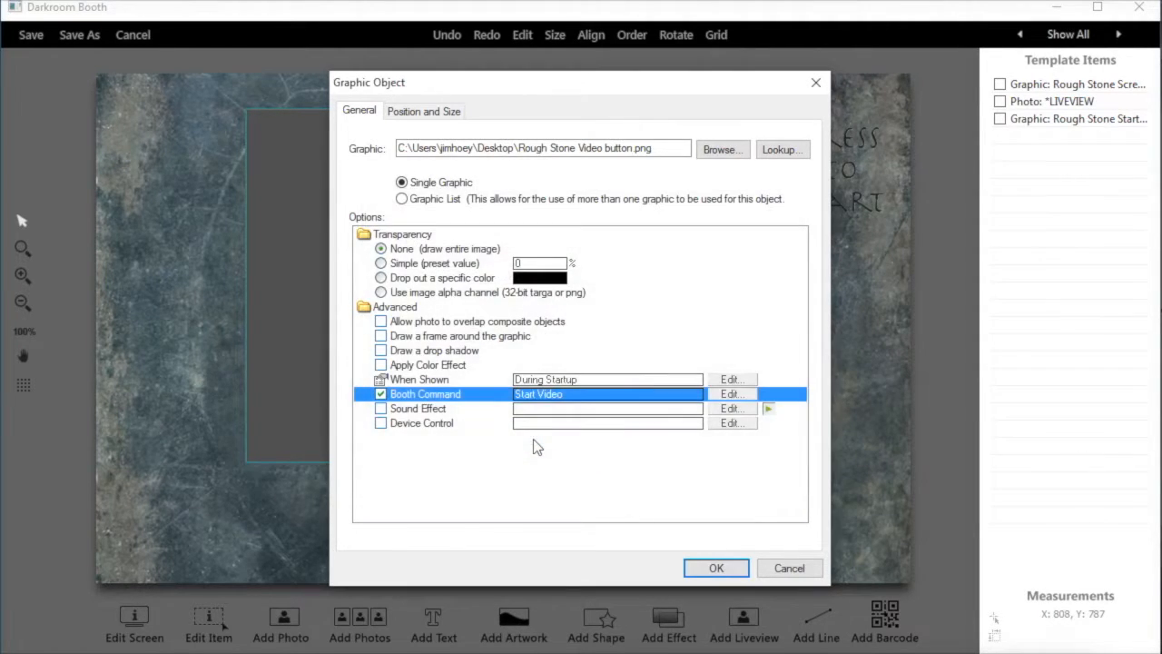
pyautogui.click(716, 569)
# Shrink the video button graphic to about 342 by 171 pixels and place it beneath the start button, beside the live view.
pyautogui.moveTo(757, 458); pyautogui.dragTo(462, 249)
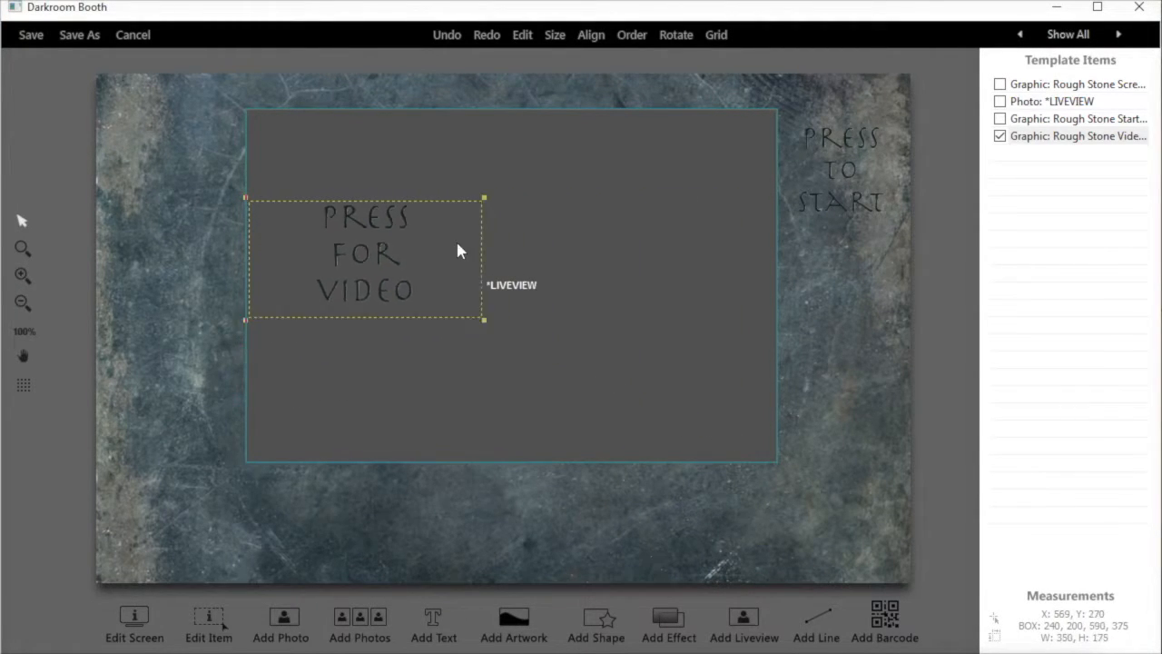
pyautogui.moveTo(341, 246); pyautogui.dragTo(824, 167)
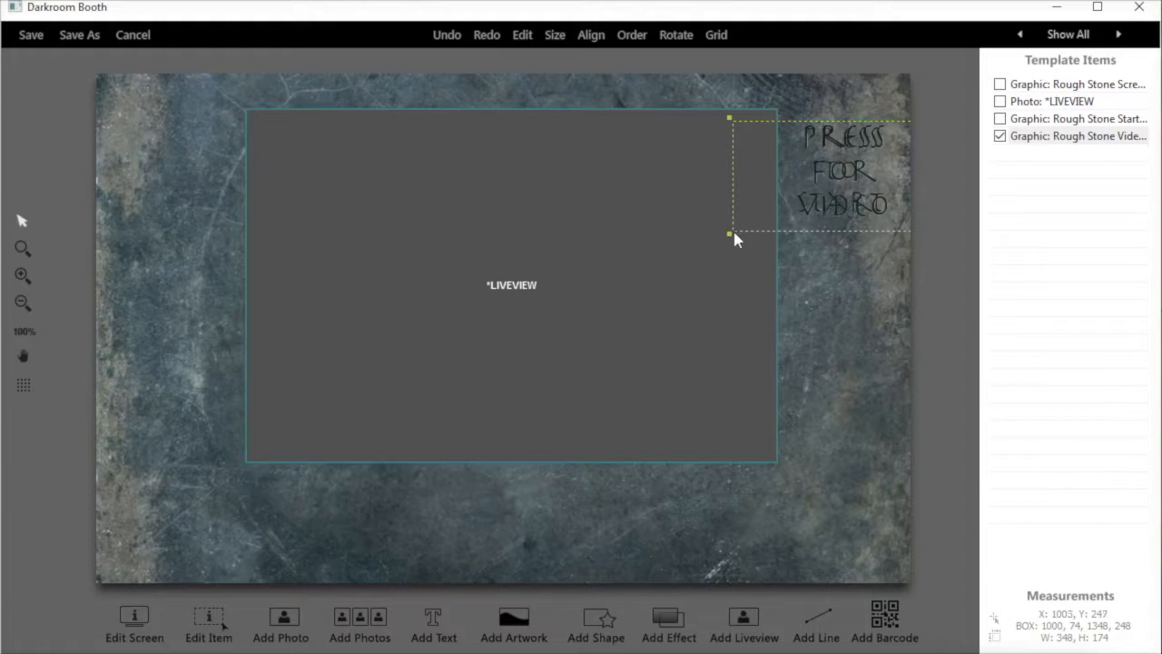
pyautogui.moveTo(730, 233); pyautogui.dragTo(734, 232)
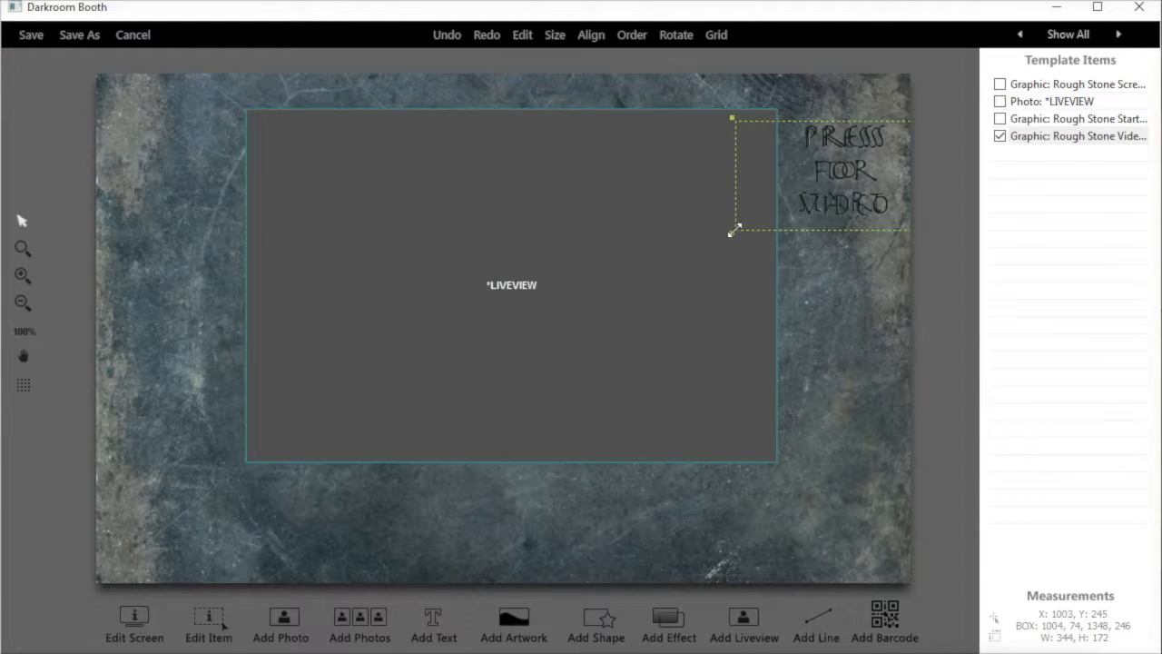
pyautogui.moveTo(845, 172); pyautogui.dragTo(842, 410)
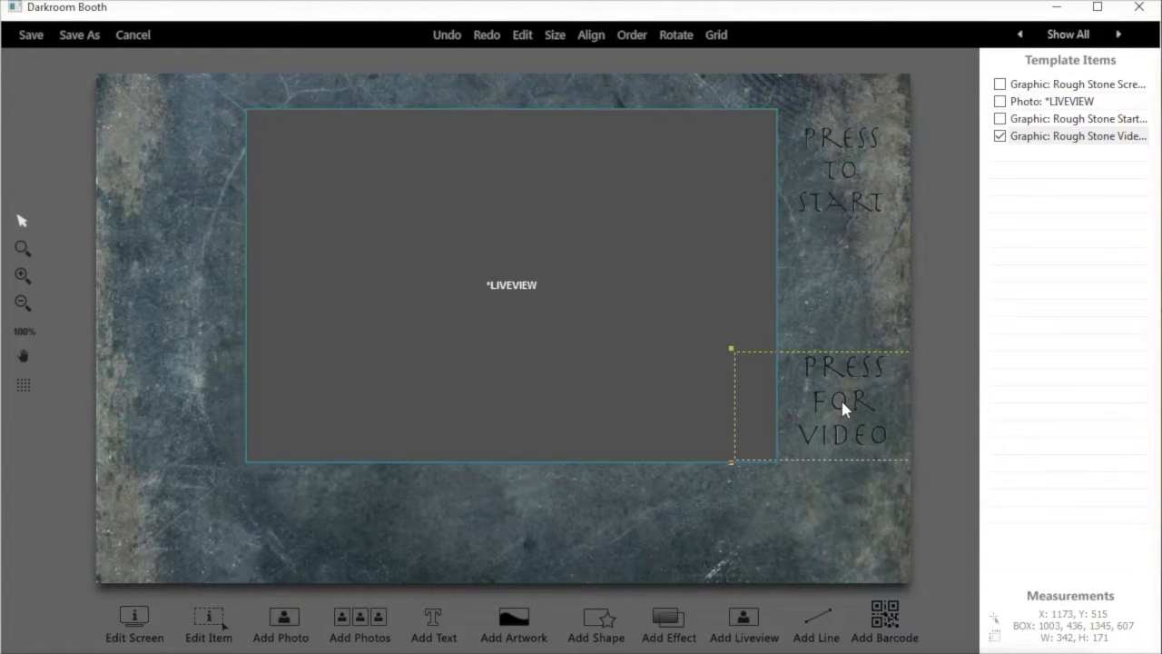
pyautogui.click(1069, 375)
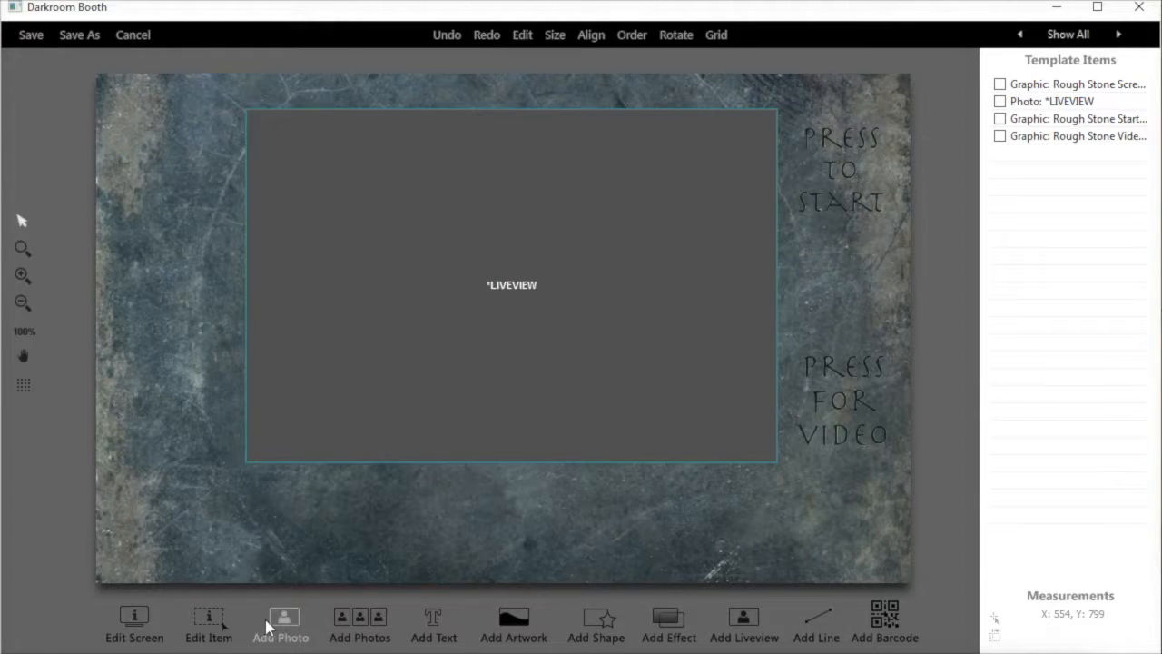
# Add a multi-photo composite with 3 rows and 1 column to the template.
pyautogui.click(368, 619)
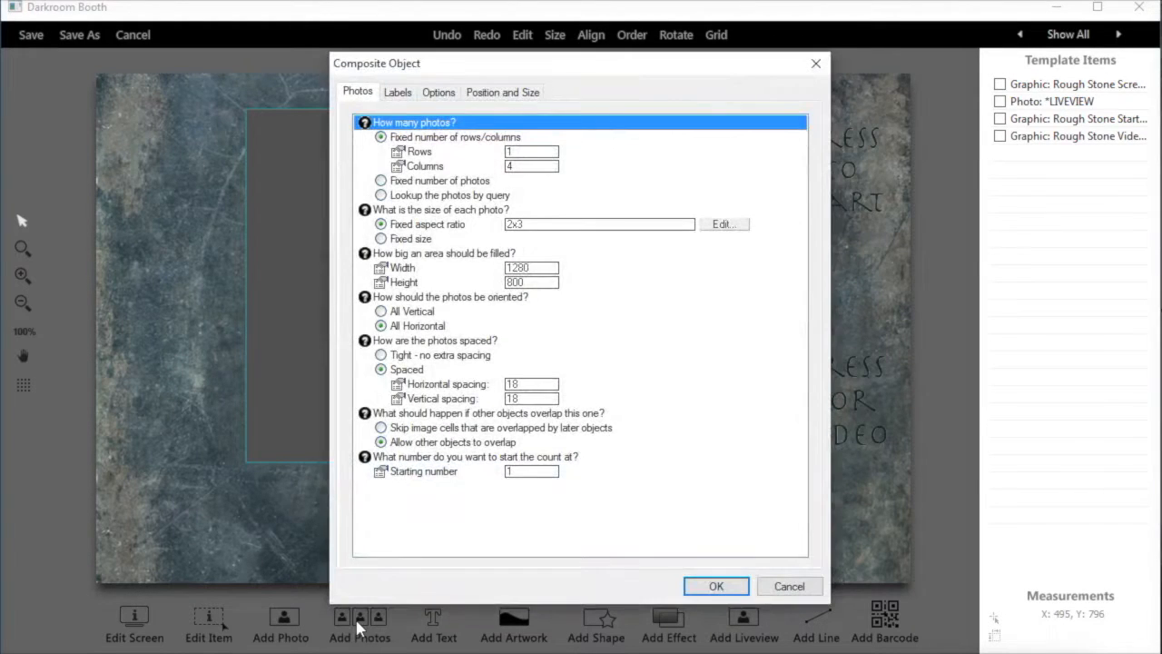
pyautogui.click(524, 166)
pyautogui.write('1')
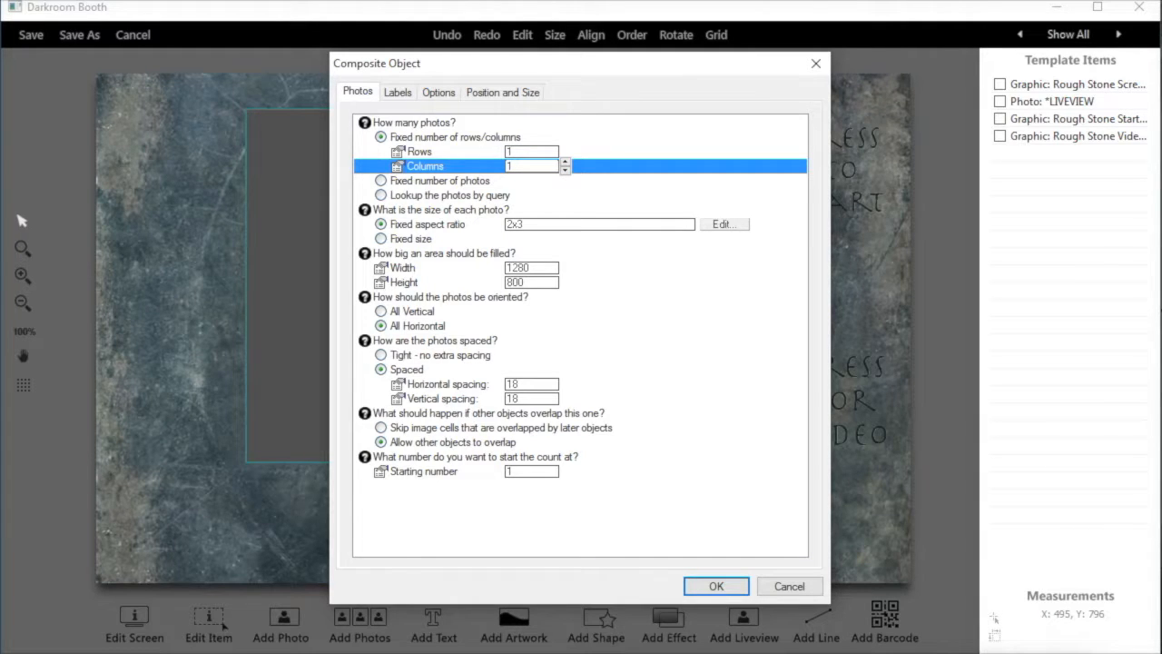
pyautogui.click(524, 152)
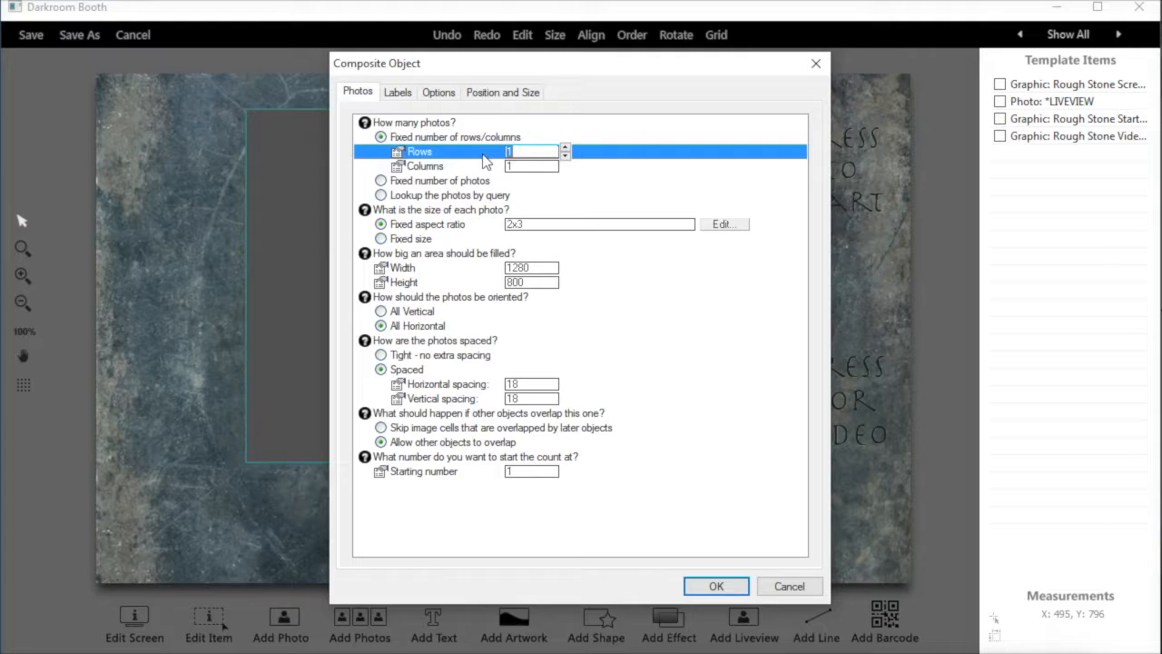
pyautogui.write('3')
pyautogui.click(716, 587)
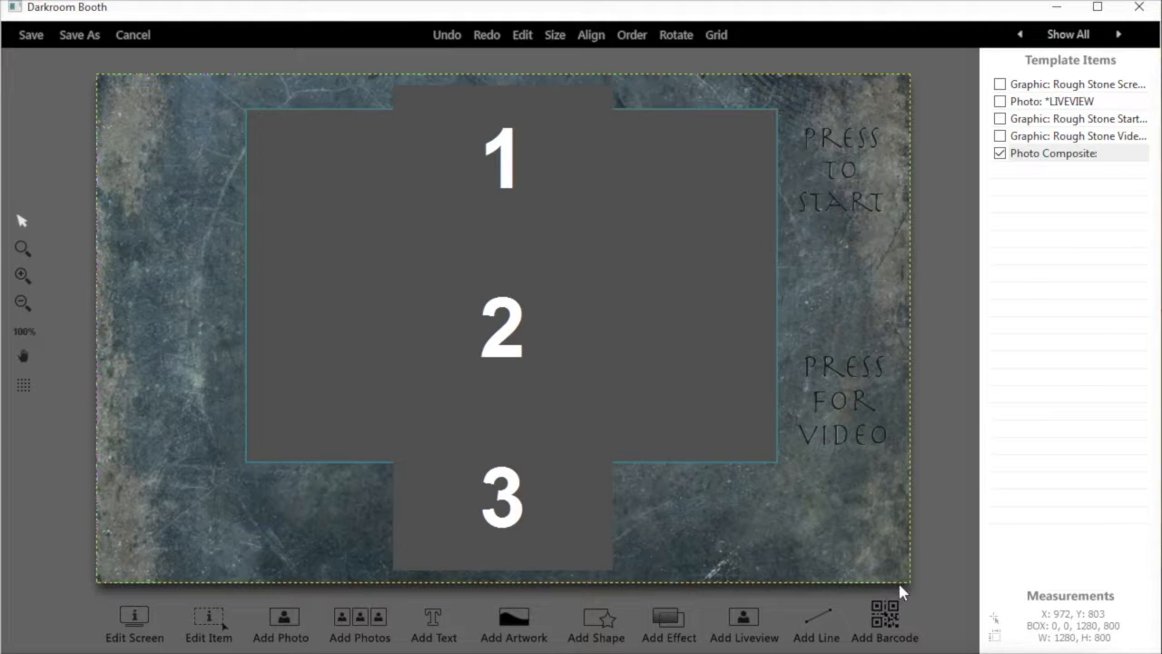
# Shrink the photo composite to about 843 by 507 pixels and fit its three photos into the strip left of the live view.
pyautogui.moveTo(539, 523); pyautogui.dragTo(251, 531)
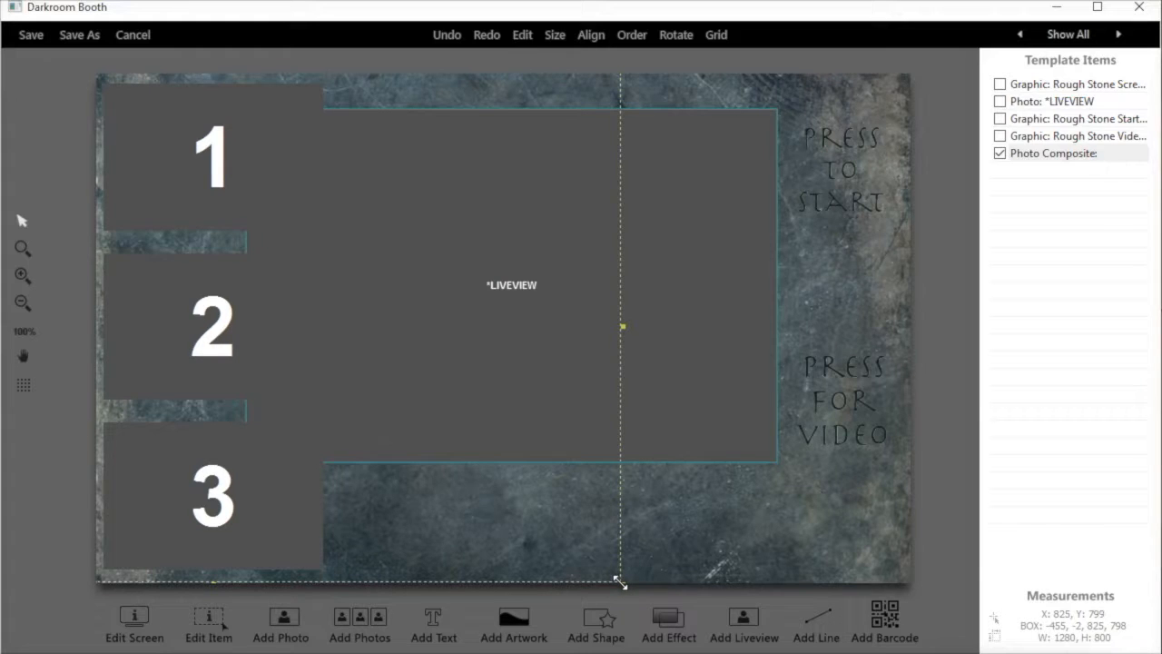
pyautogui.moveTo(620, 582); pyautogui.dragTo(542, 533)
pyautogui.moveTo(449, 485); pyautogui.dragTo(434, 477)
pyautogui.moveTo(179, 398); pyautogui.dragTo(198, 407)
pyautogui.moveTo(488, 488); pyautogui.dragTo(404, 435)
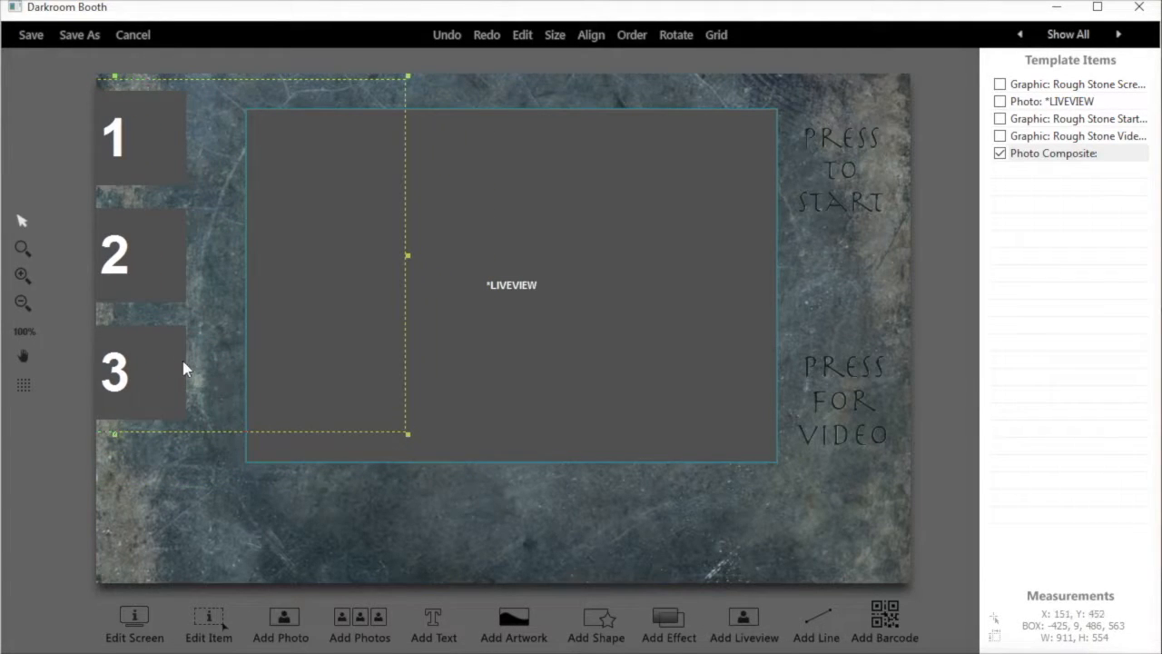
pyautogui.moveTo(160, 376); pyautogui.dragTo(222, 399)
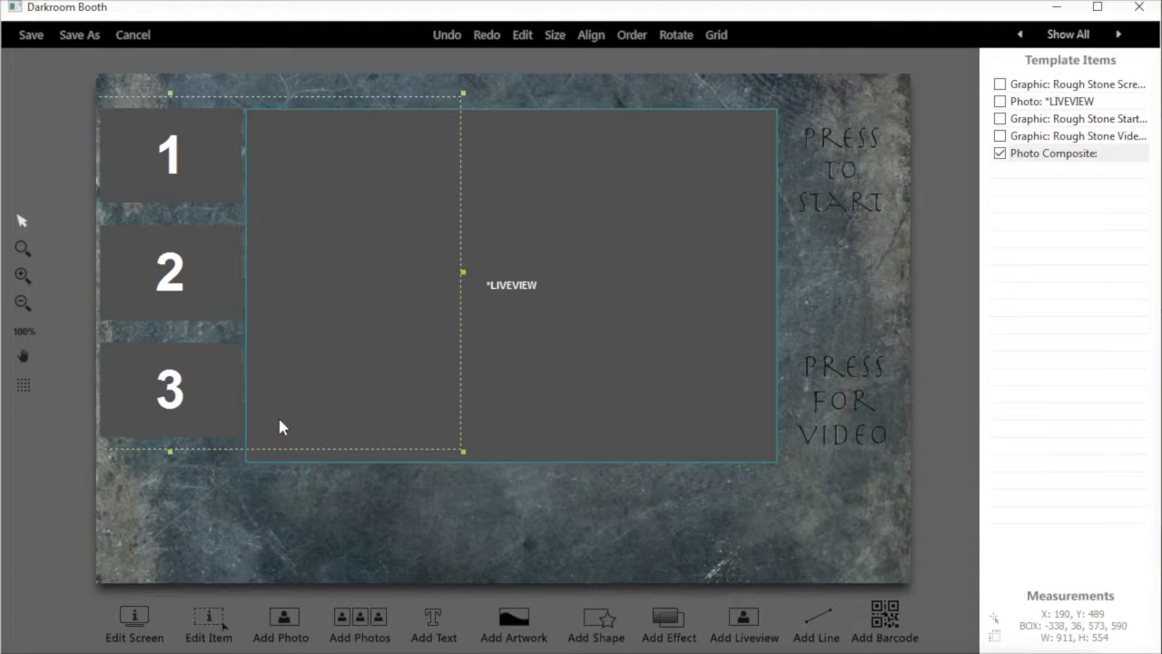
pyautogui.moveTo(463, 450); pyautogui.dragTo(404, 413)
pyautogui.moveTo(168, 268); pyautogui.dragTo(188, 311)
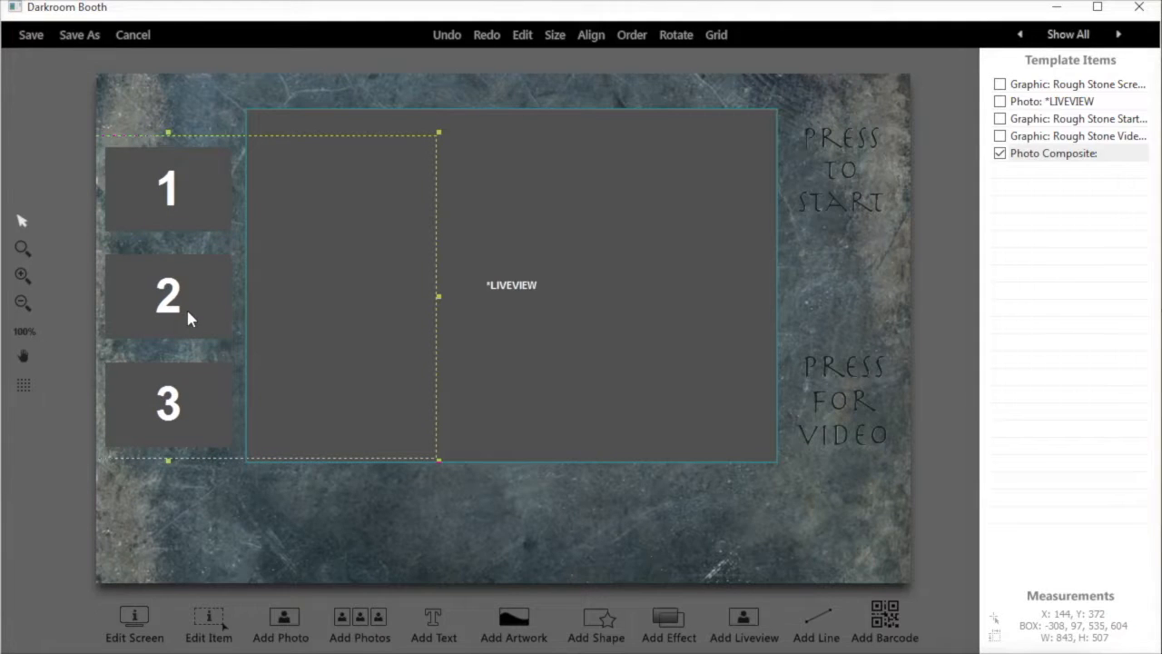
pyautogui.click(1088, 490)
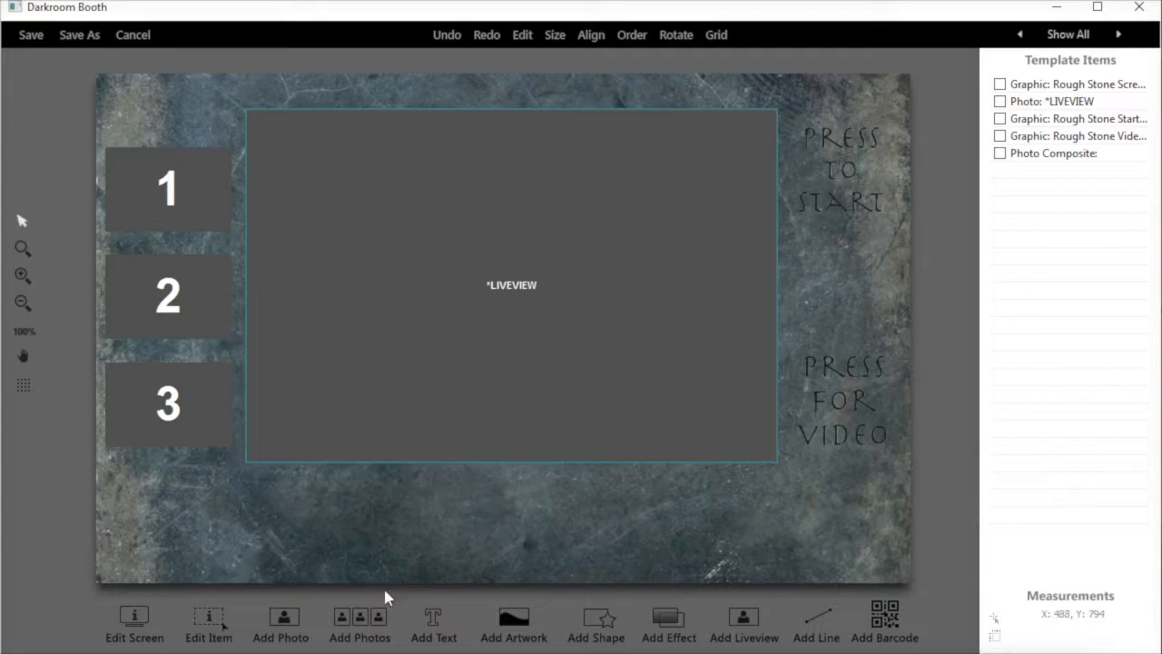
# Add the text "Text Goes Here" at font size 16 and place it centered below the live view.
pyautogui.click(433, 627)
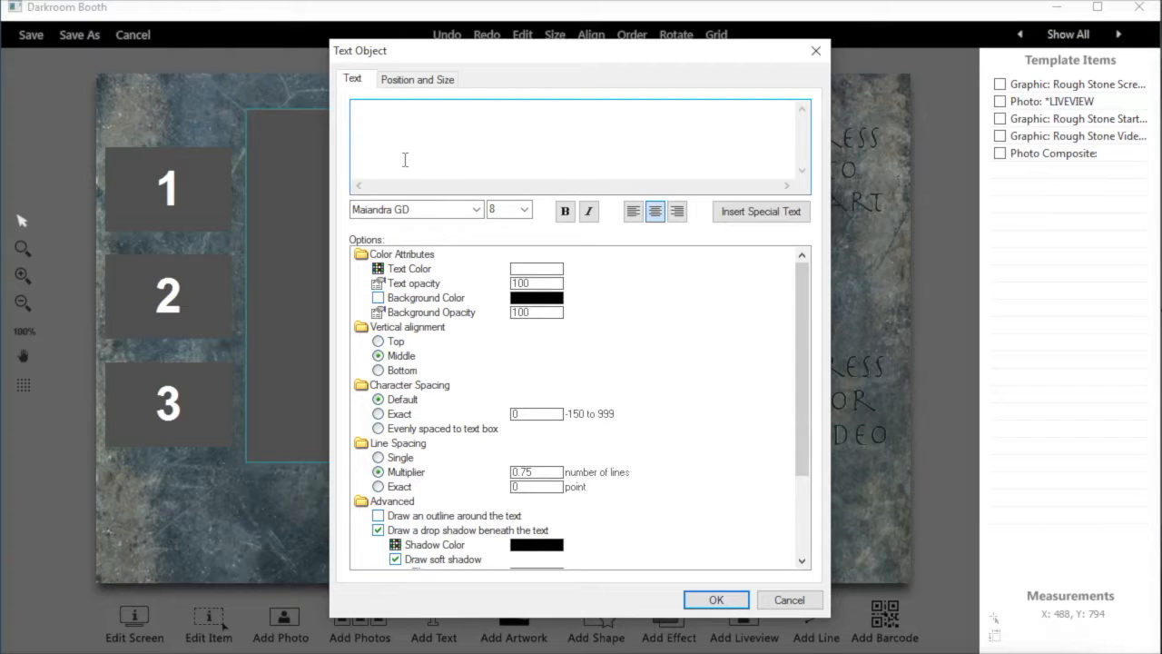
pyautogui.write('Text Gols Here')
pyautogui.click(524, 210)
pyautogui.click(502, 311)
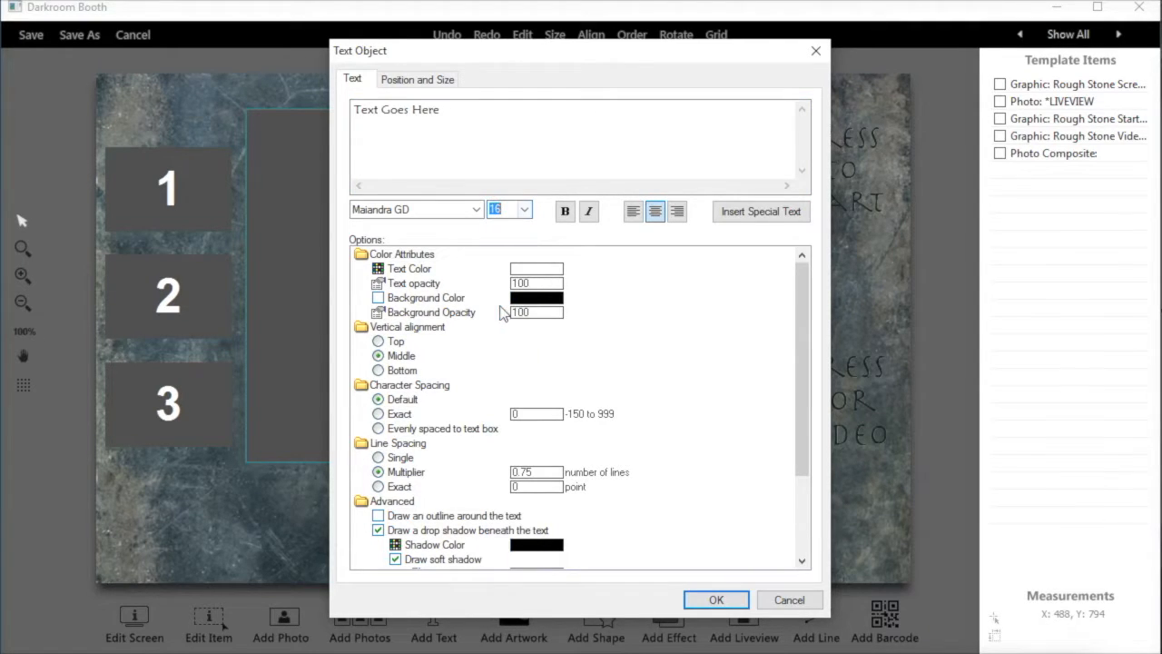
pyautogui.click(714, 601)
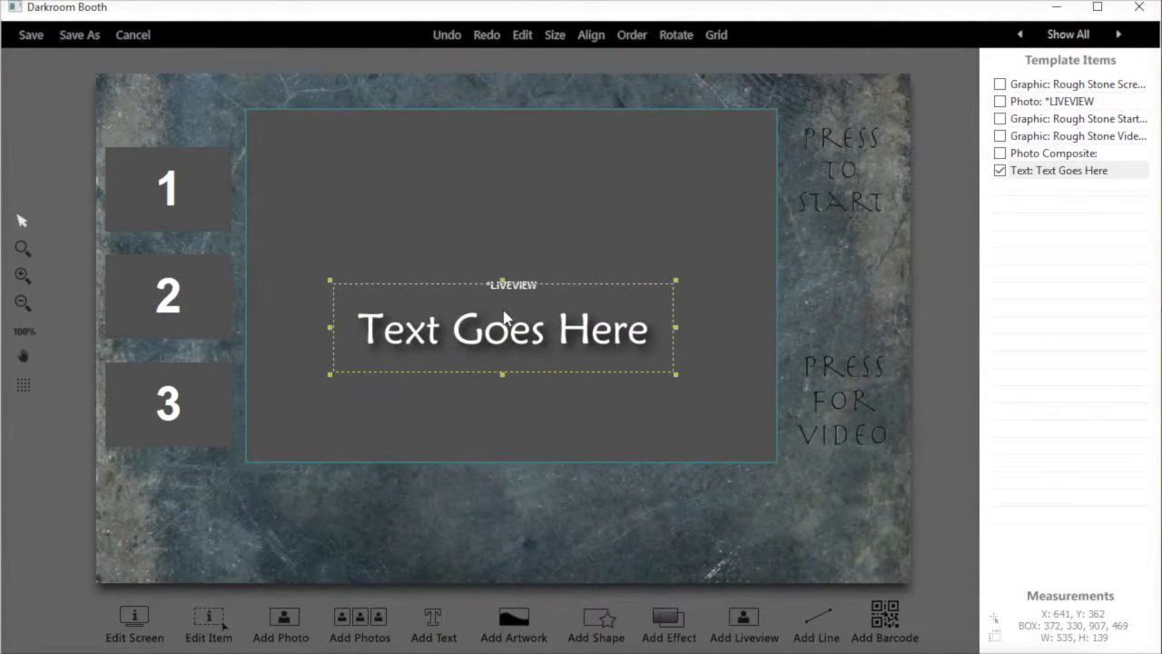
pyautogui.moveTo(508, 332); pyautogui.dragTo(502, 519)
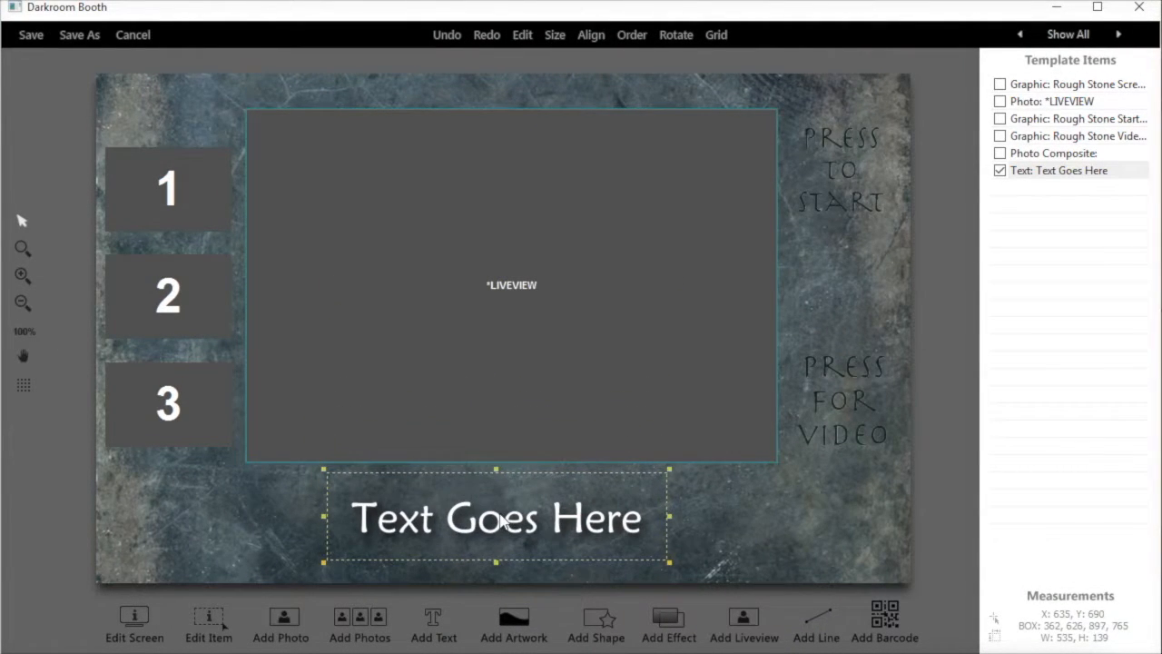
pyautogui.click(722, 548)
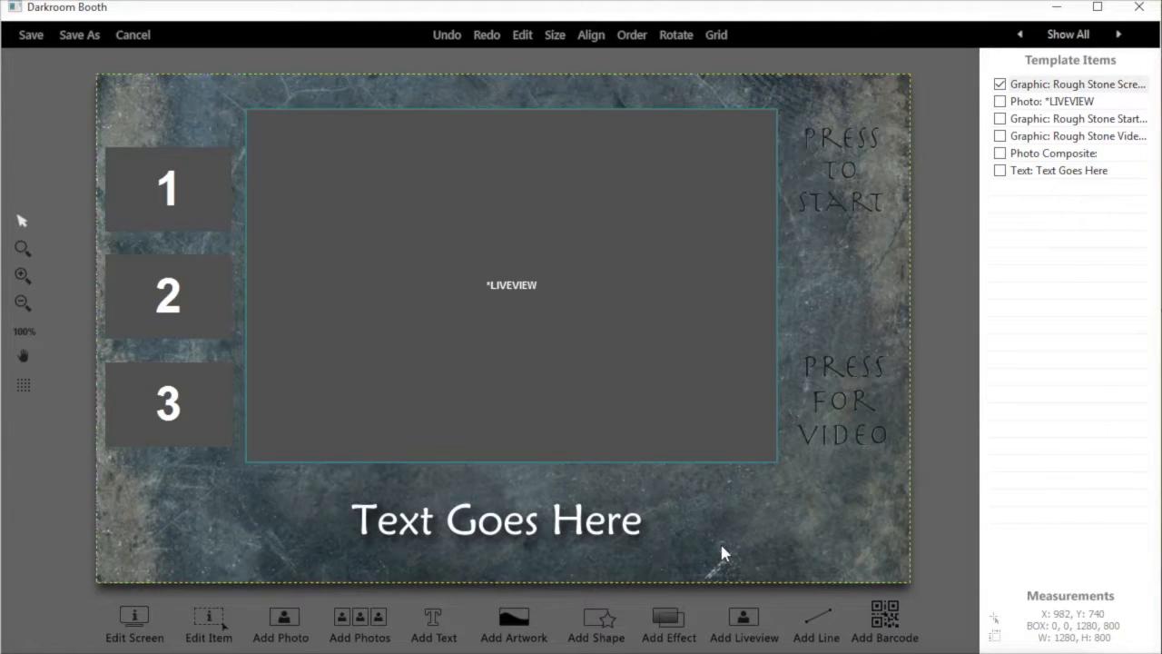
# Set the visibility of the text below the live view to Always visible.
pyautogui.doubleClick(503, 530)
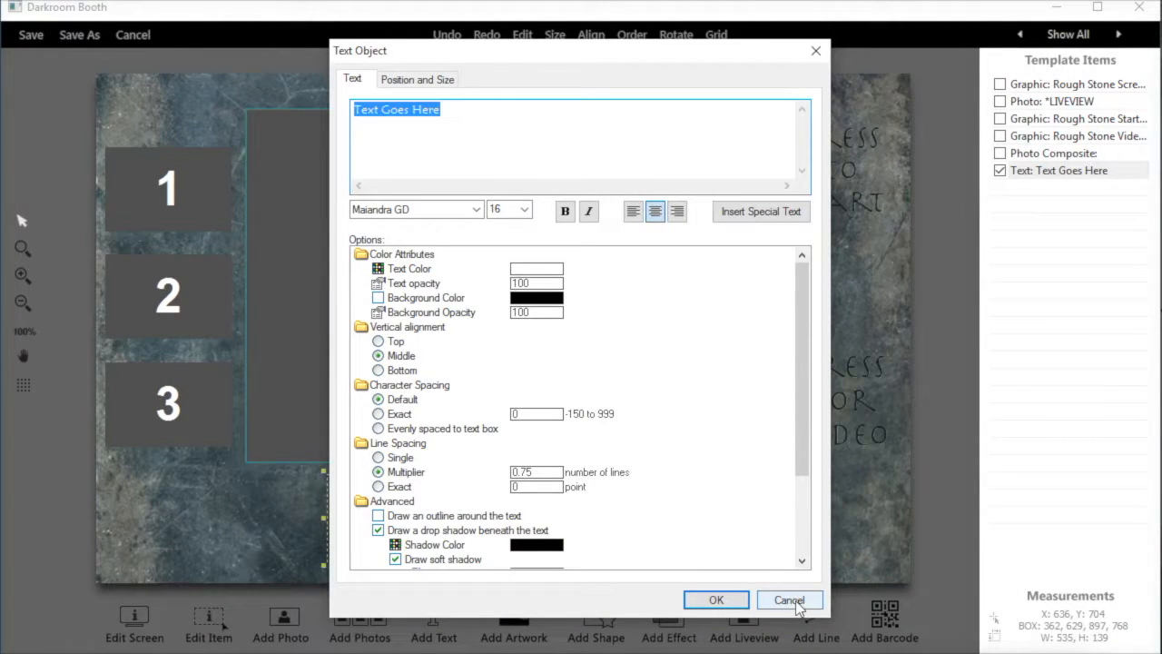
pyautogui.moveTo(801, 434); pyautogui.dragTo(801, 523)
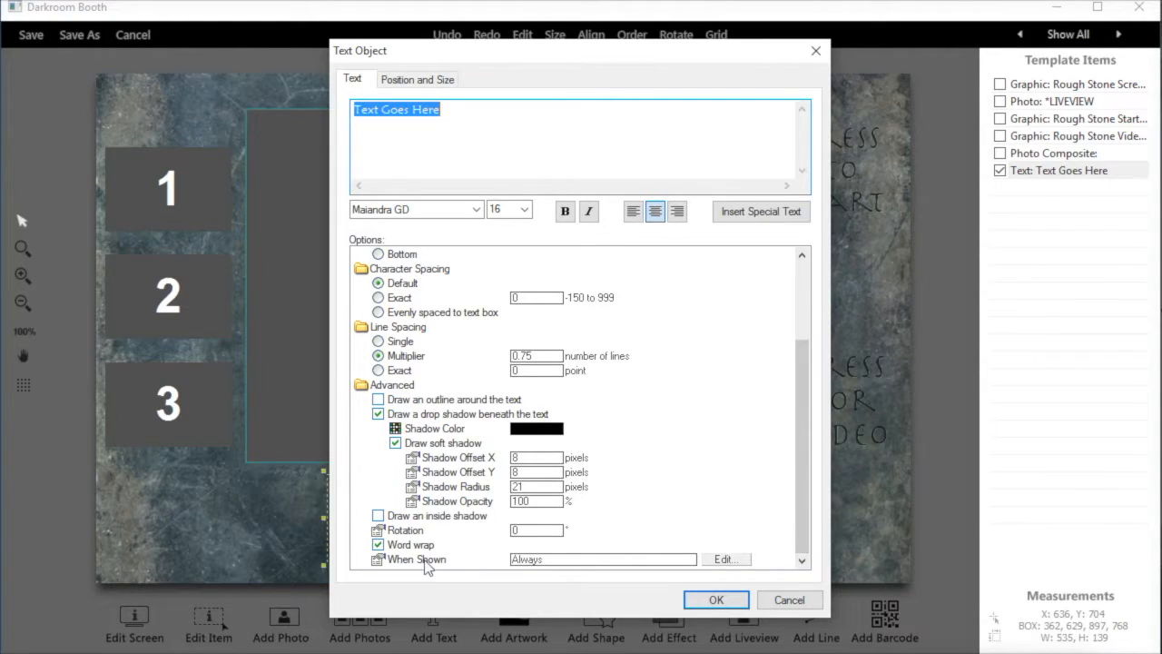
pyautogui.click(724, 559)
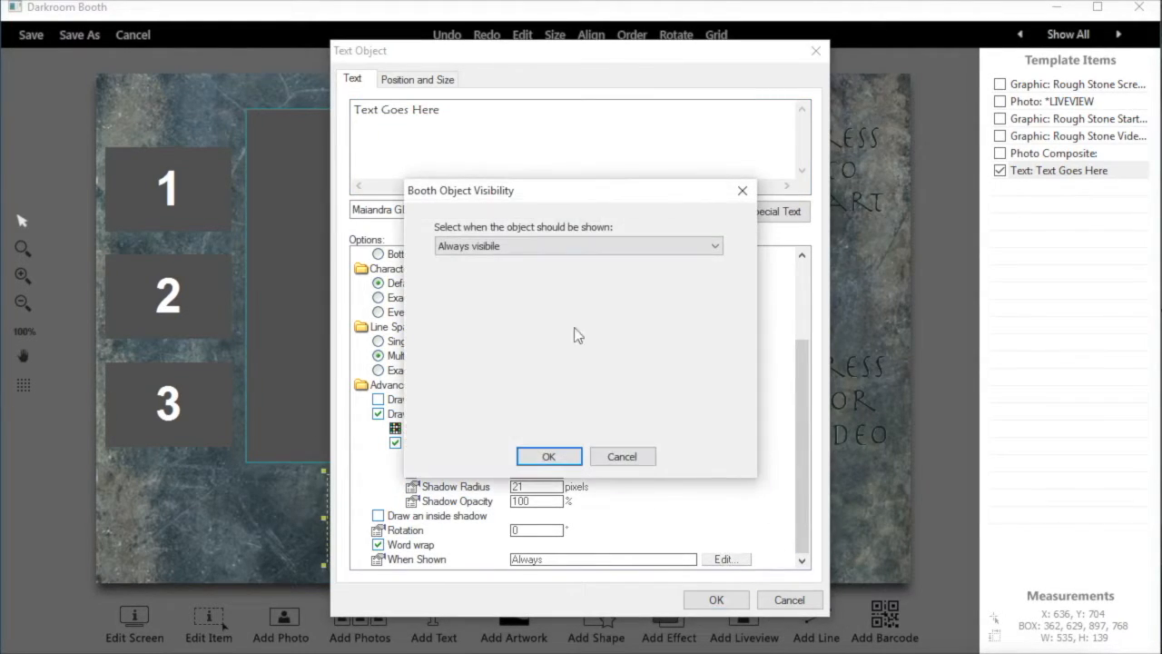
pyautogui.click(540, 247)
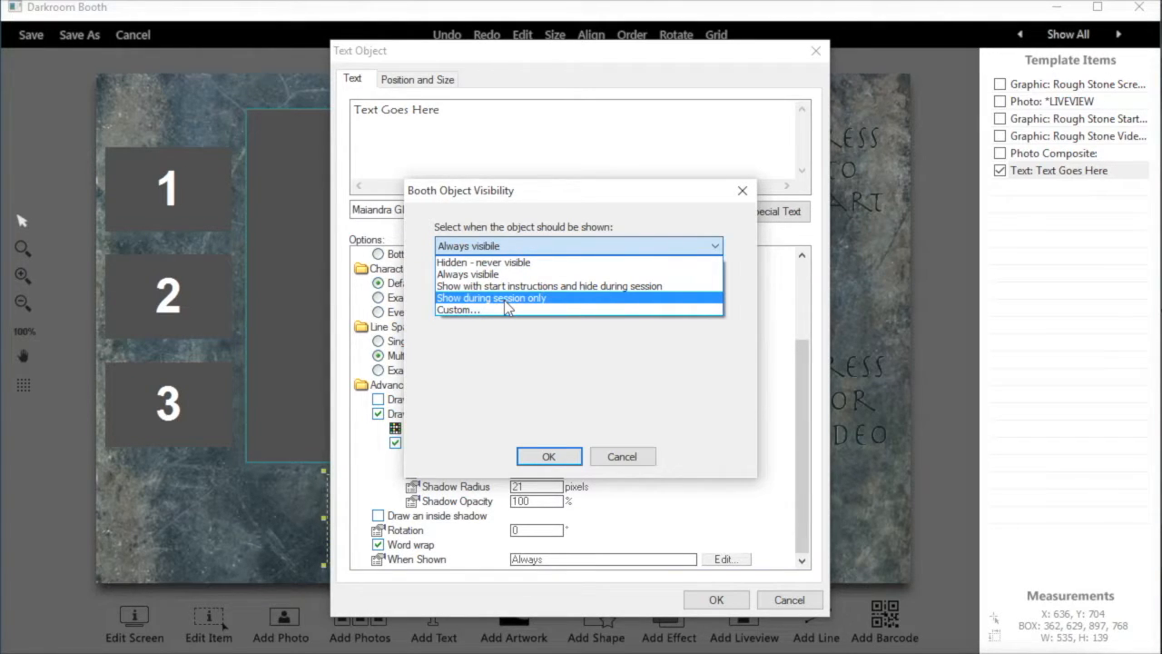
pyautogui.click(500, 275)
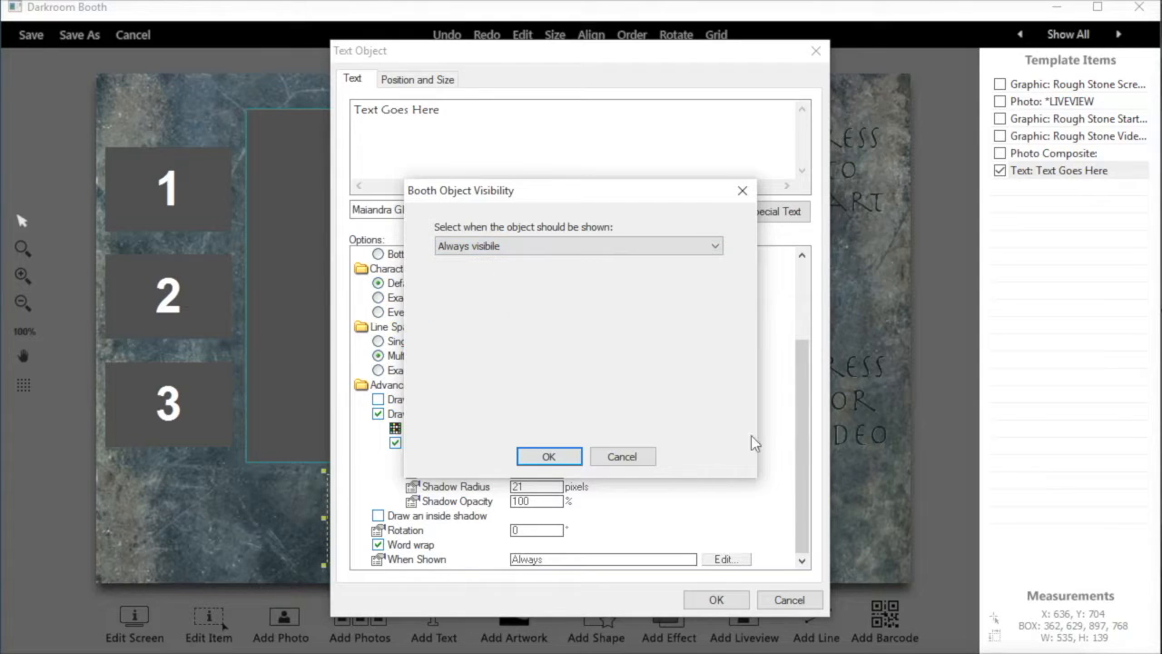
pyautogui.click(550, 457)
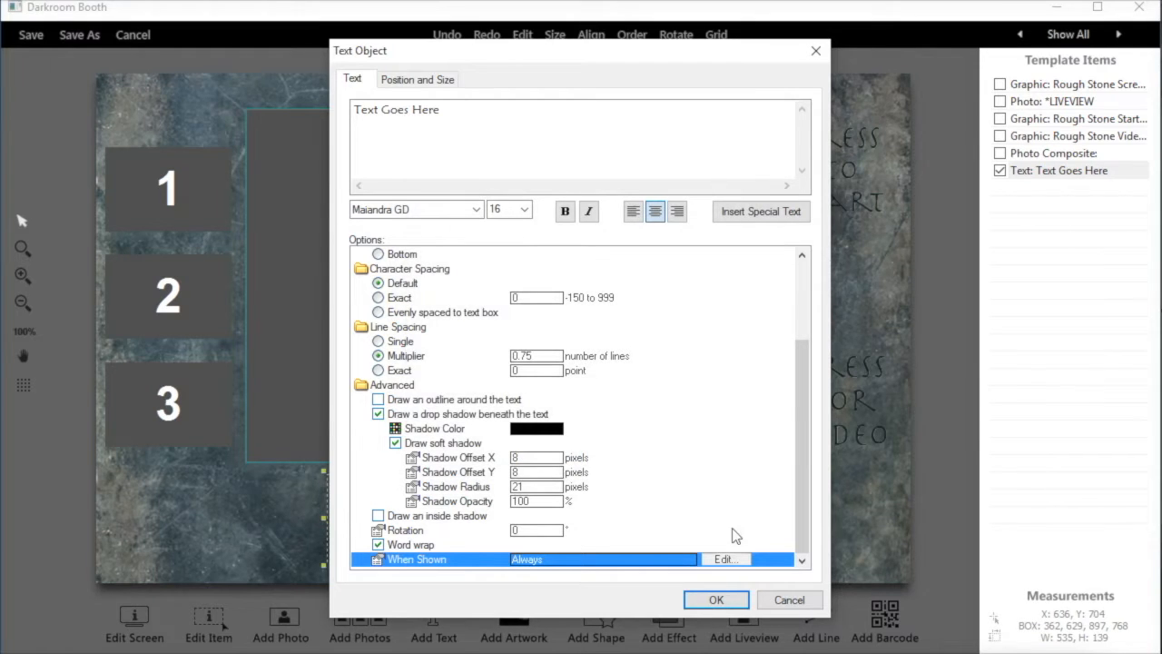
pyautogui.click(716, 600)
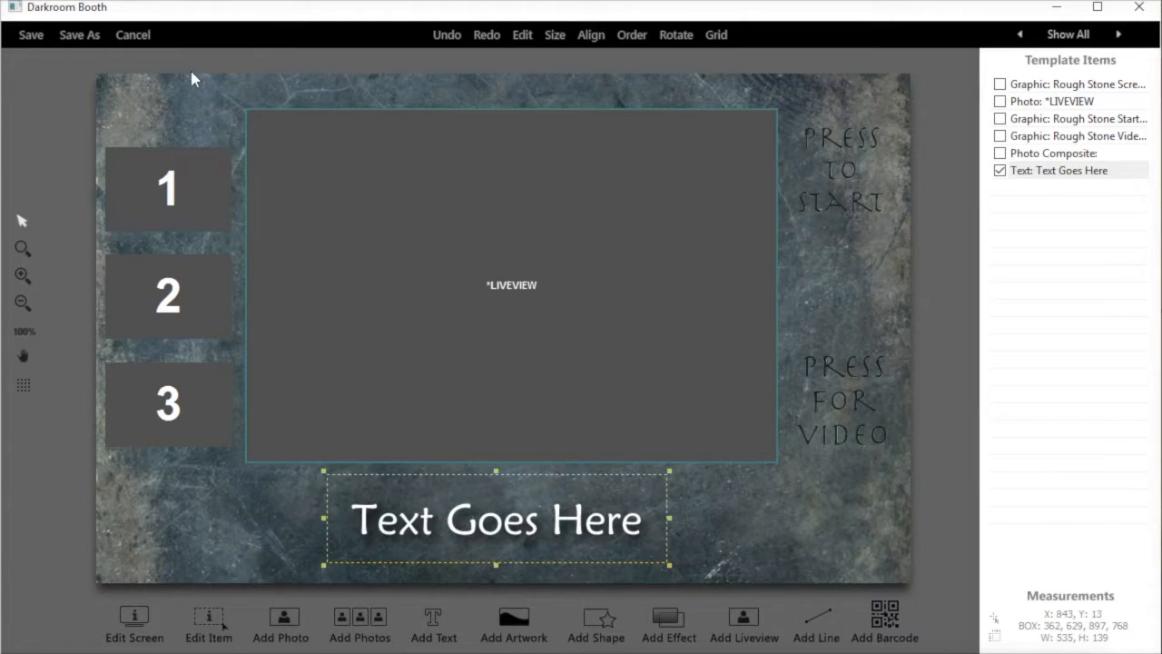
# Save the template as "New Test Template" in the BoothScreens folder.
pyautogui.click(79, 35)
pyautogui.write('N')
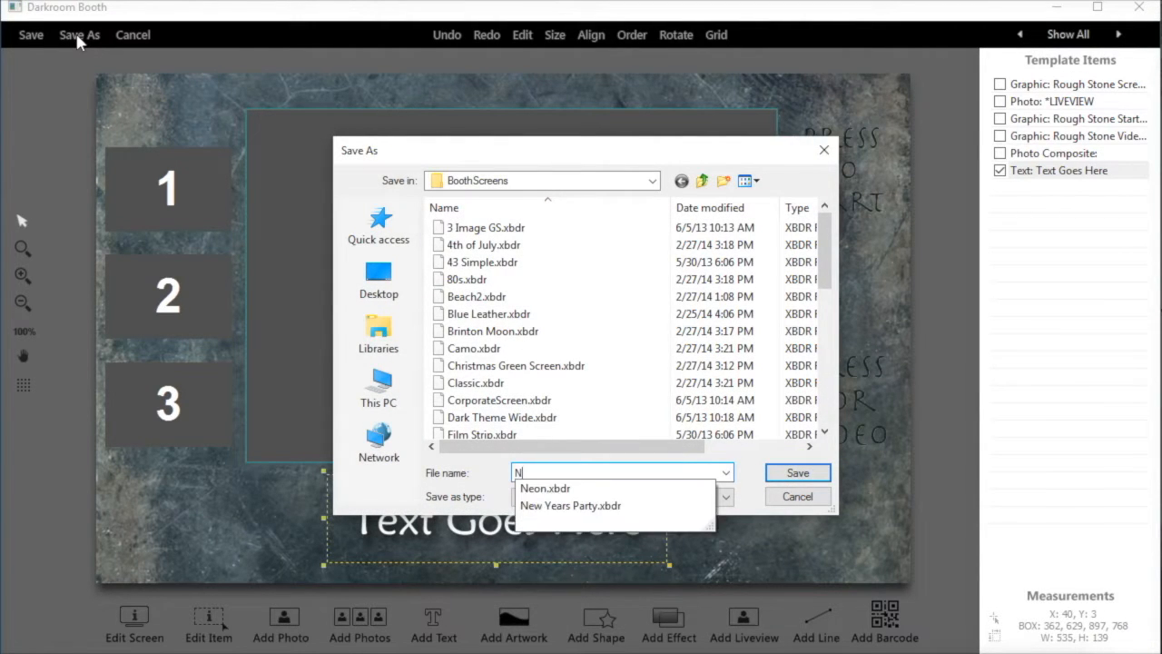
pyautogui.write('ew Test Template')
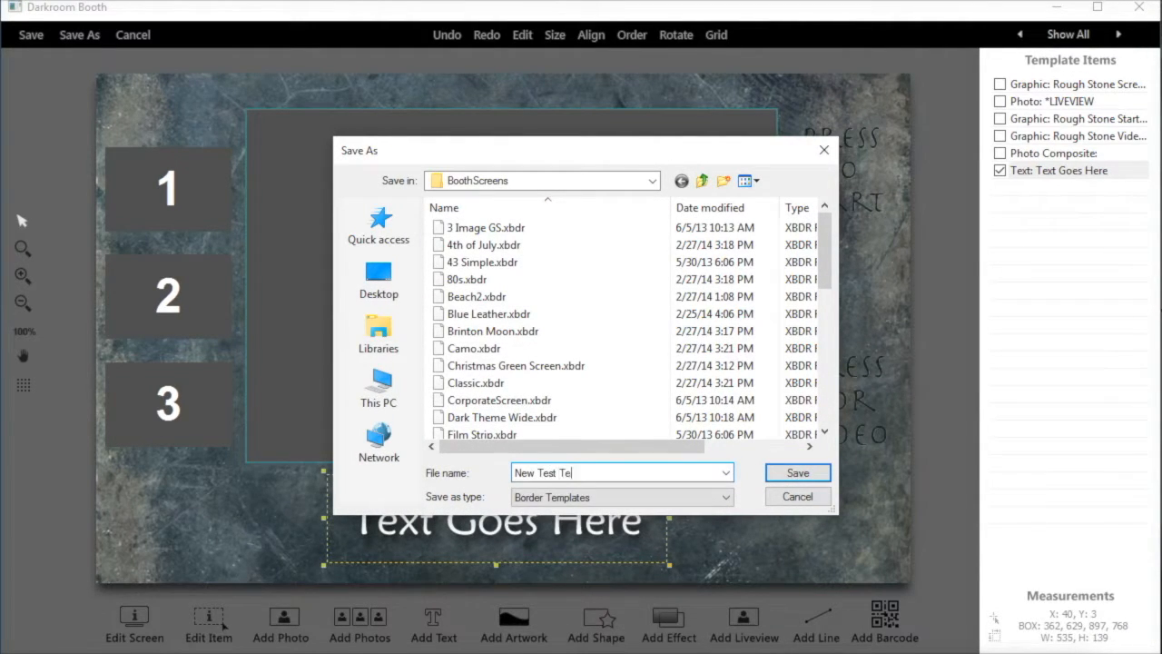
pyautogui.press('BackSpace')
pyautogui.press('BackSpace')
pyautogui.press('BackSpace')
pyautogui.write('ate')
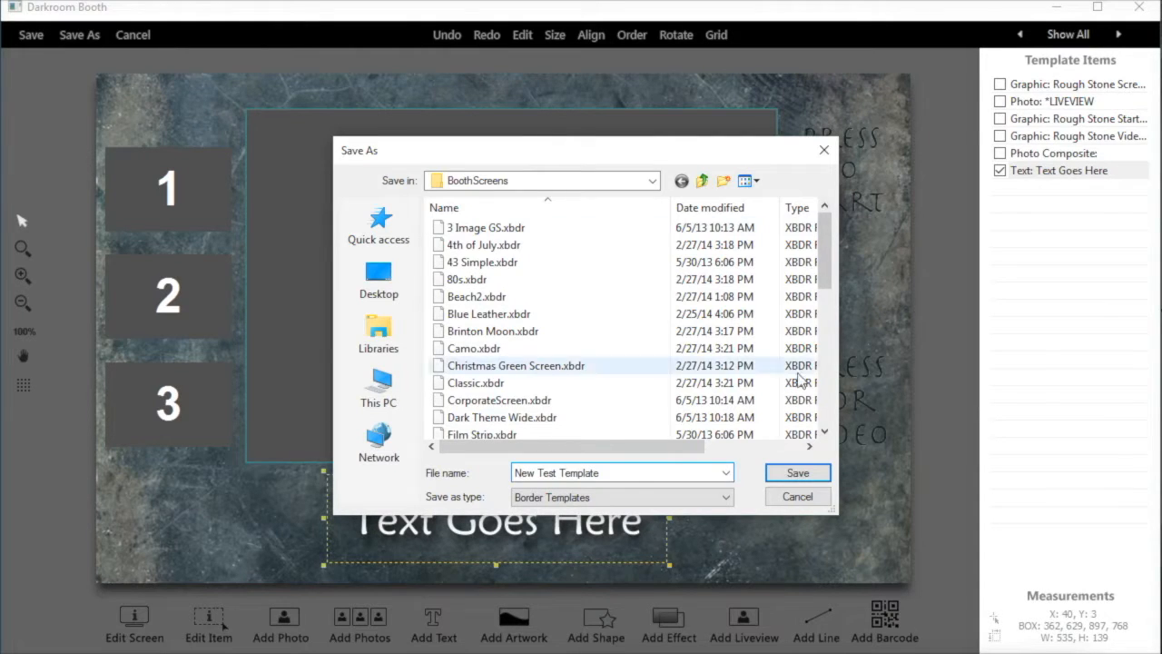
pyautogui.click(799, 474)
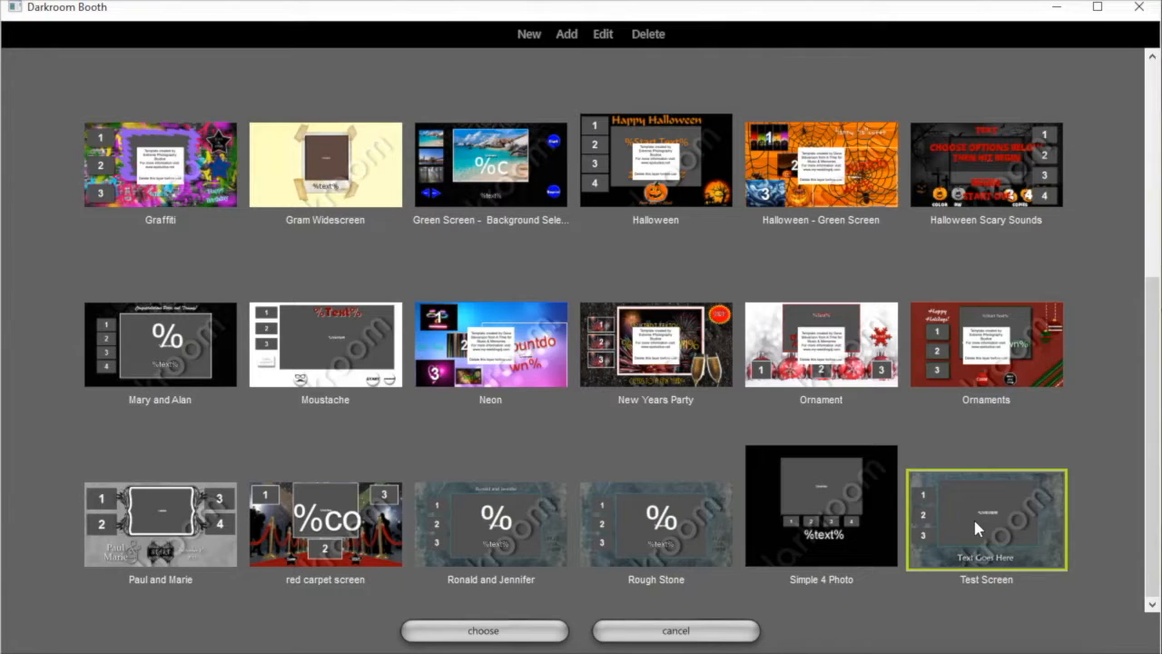
# Choose the newly made stone template with "Text Goes Here" as the on-screen template for Master Settings.
pyautogui.click(673, 552)
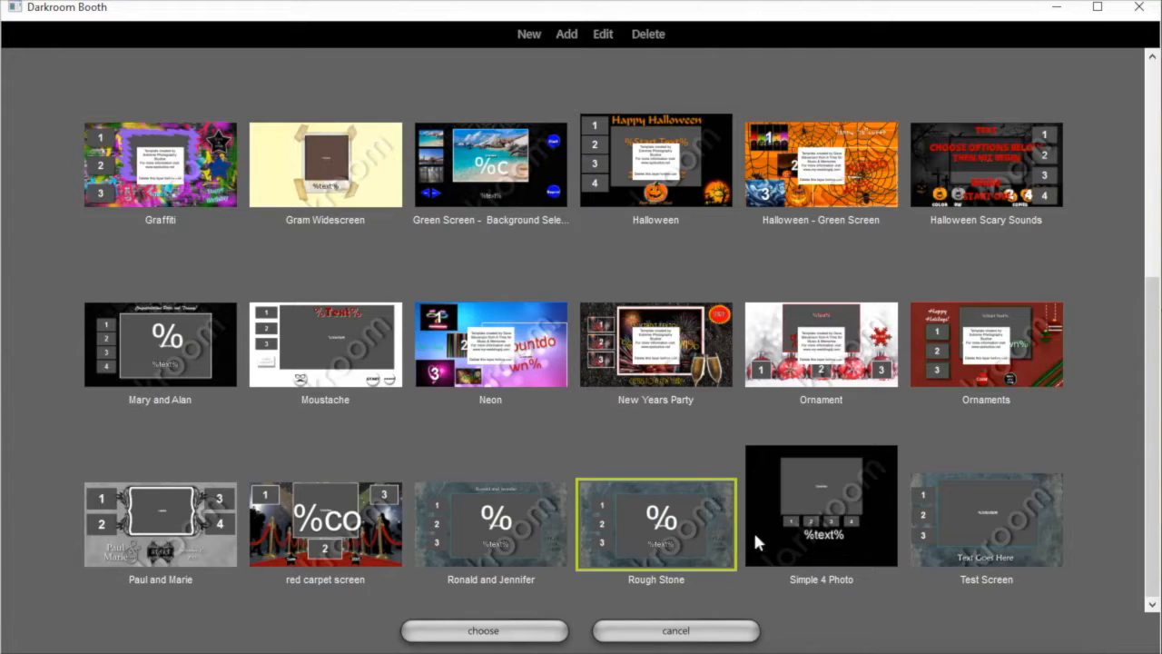
pyautogui.click(990, 511)
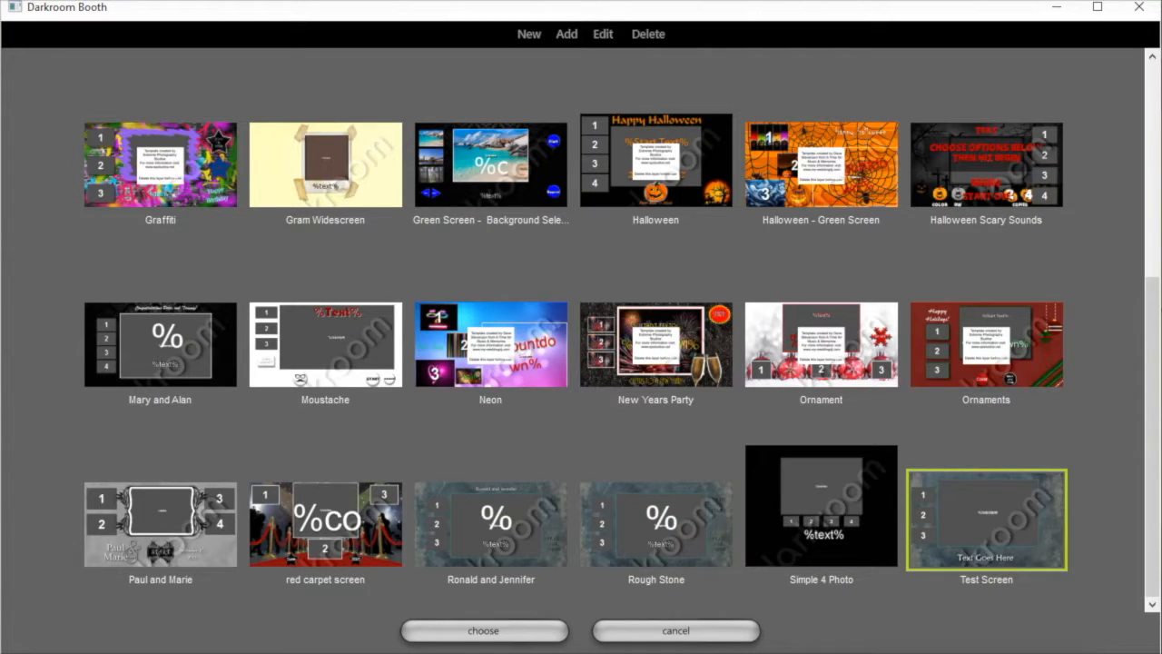
pyautogui.click(498, 633)
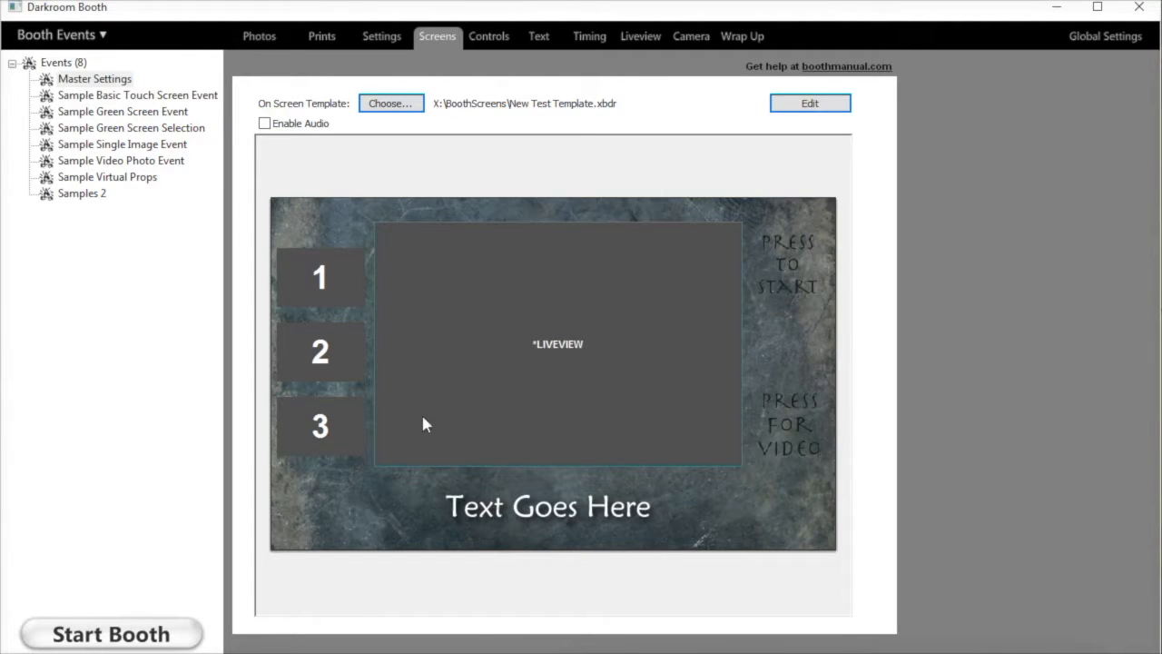
# Run the booth past the printer warning, test a photo session with the on-screen start button, and exit.
pyautogui.click(154, 635)
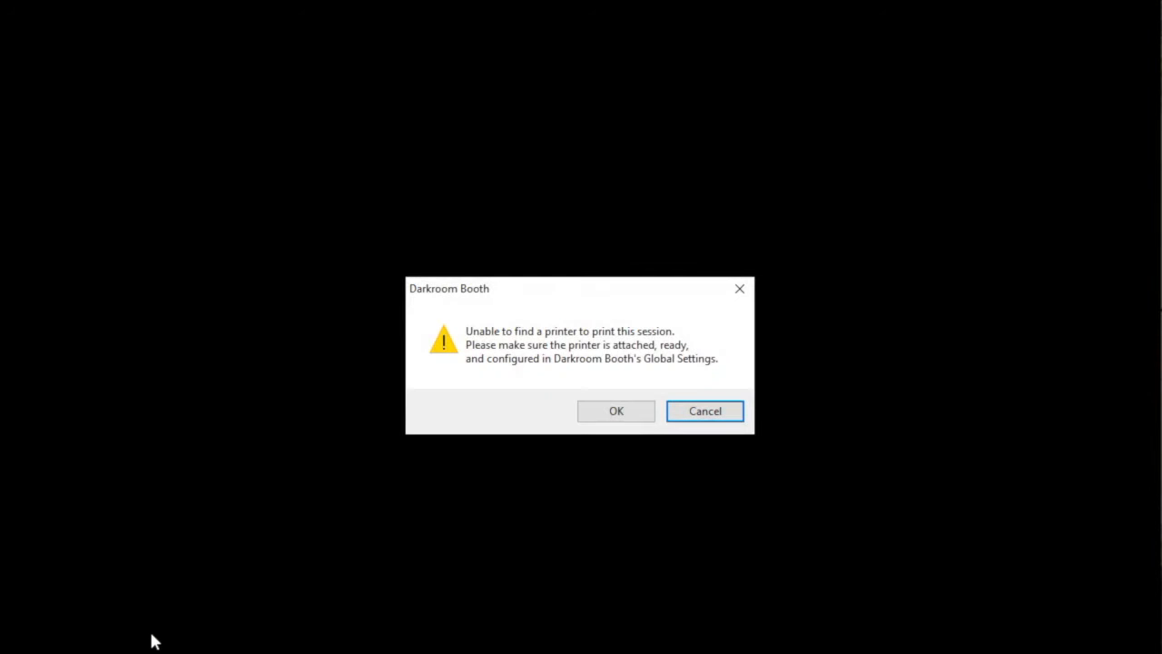
pyautogui.click(637, 408)
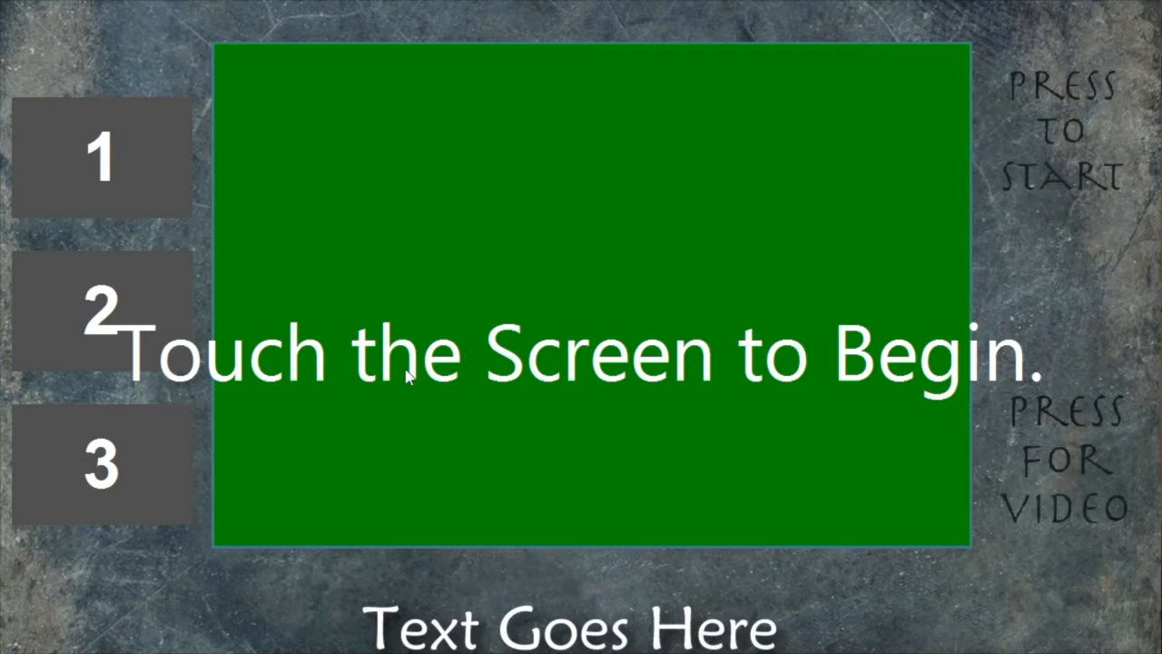
pyautogui.click(1067, 128)
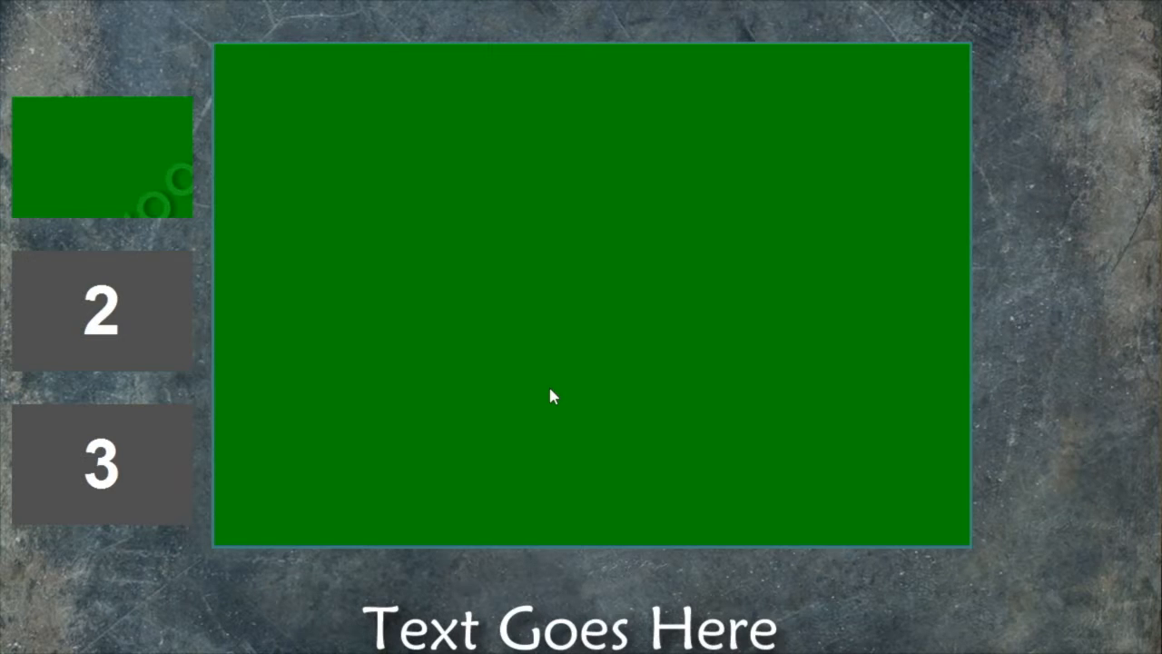
pyautogui.press('Escape')
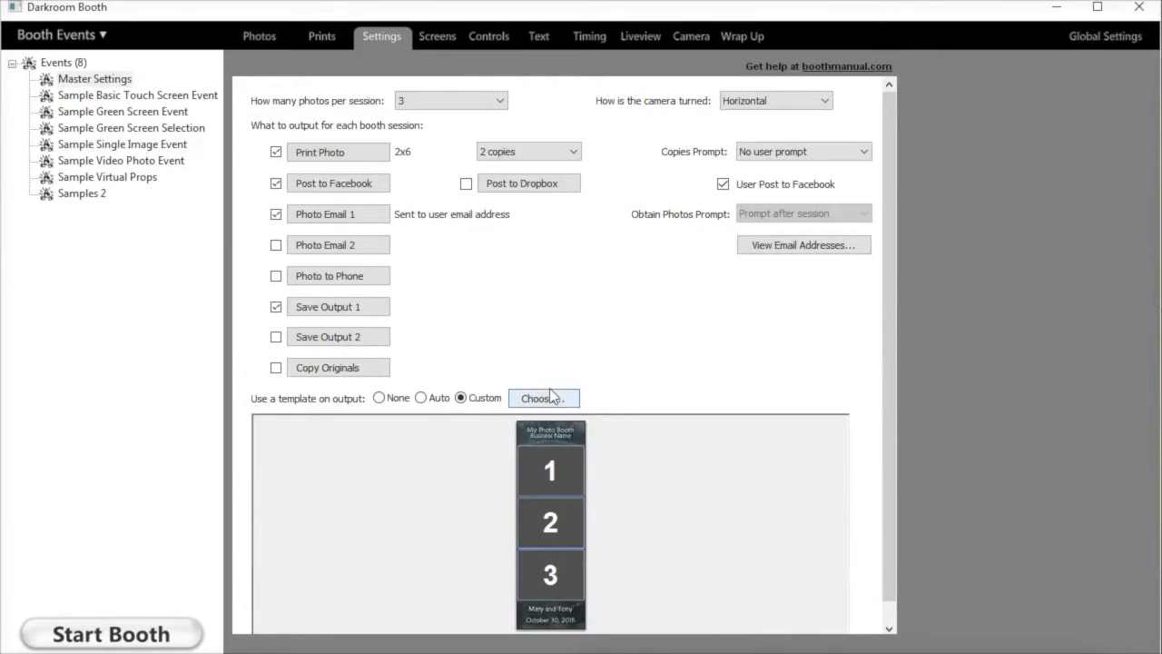
# Run the booth again to examine the photo strip on the start screen before a session, and exit.
pyautogui.click(440, 40)
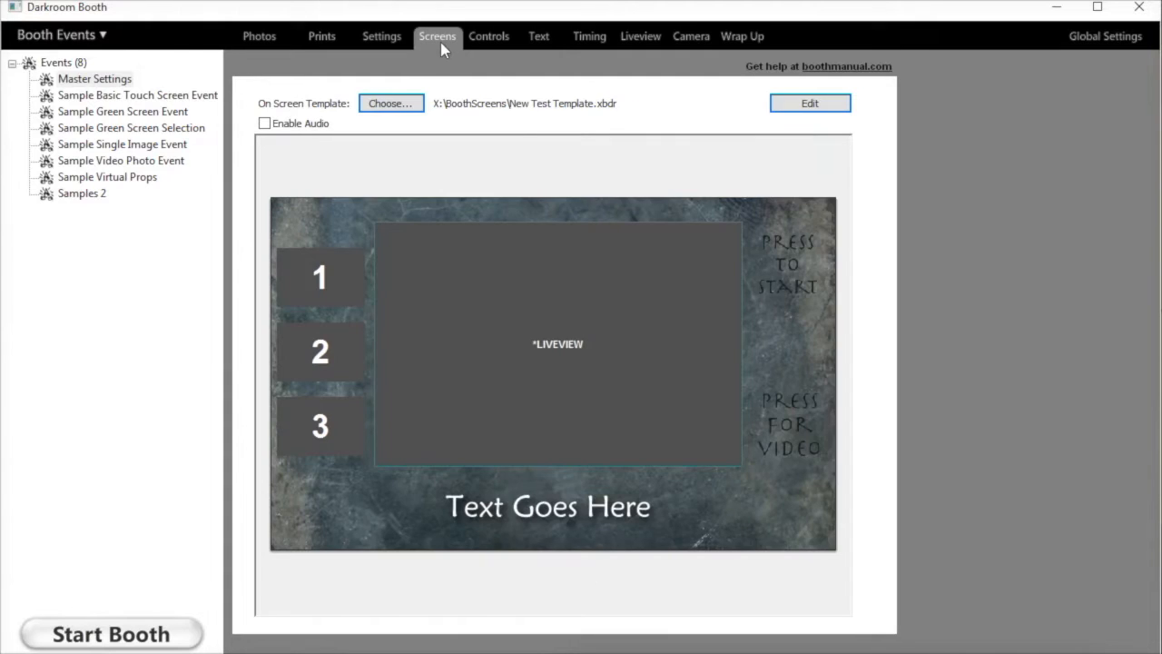
pyautogui.click(164, 634)
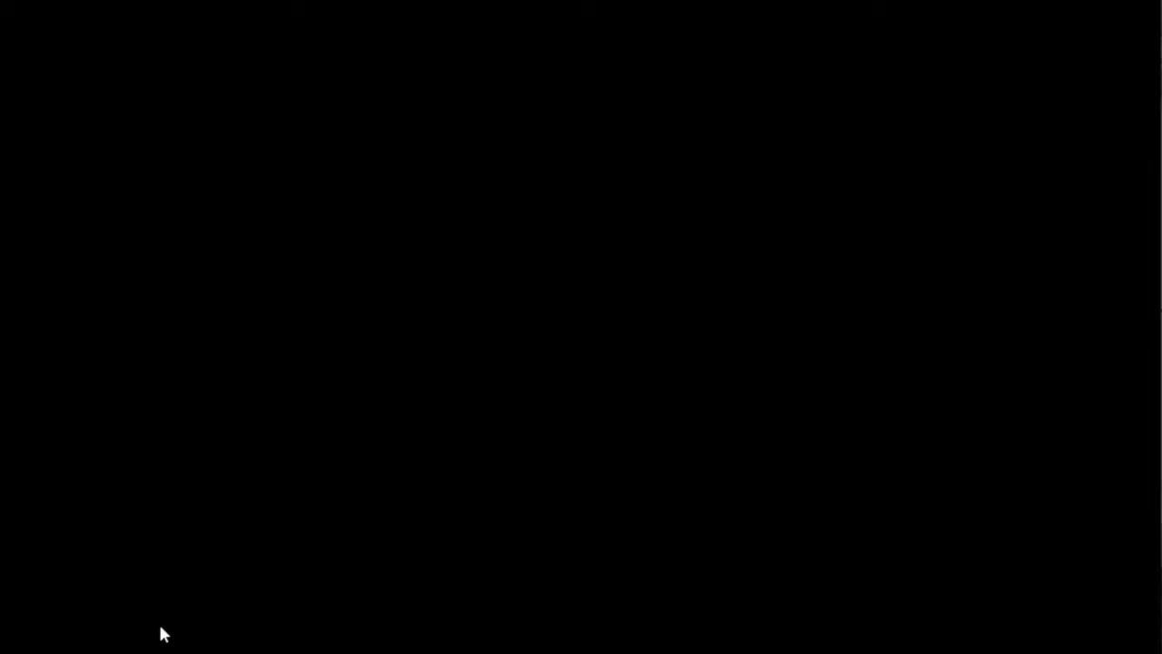
pyautogui.click(625, 415)
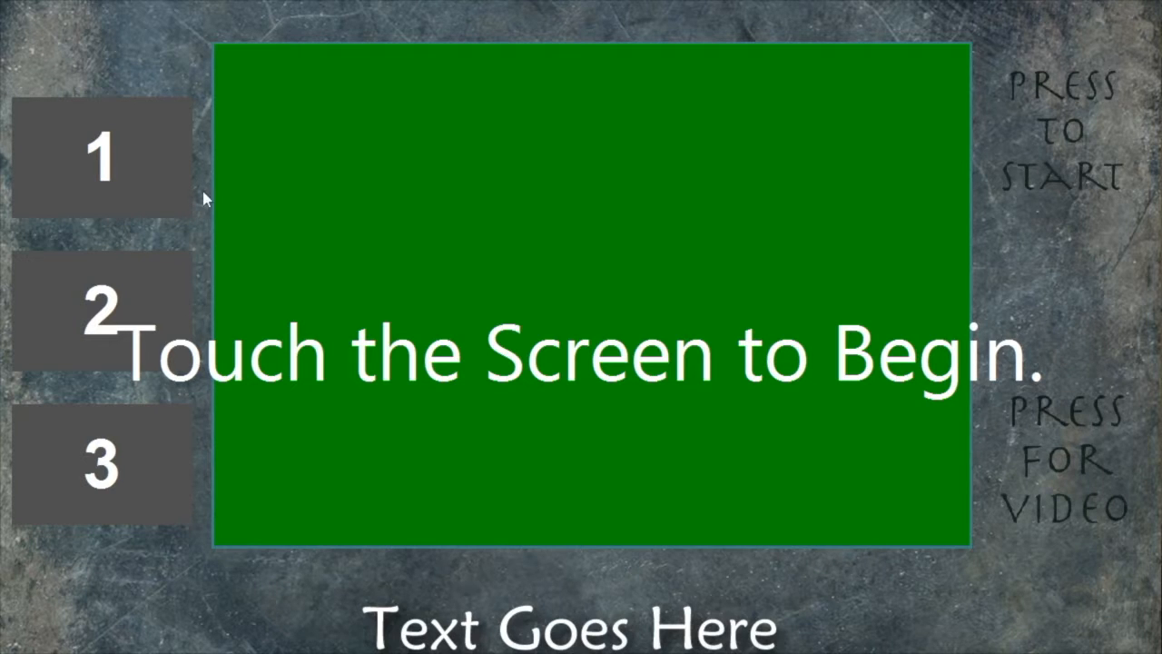
pyautogui.press('Escape')
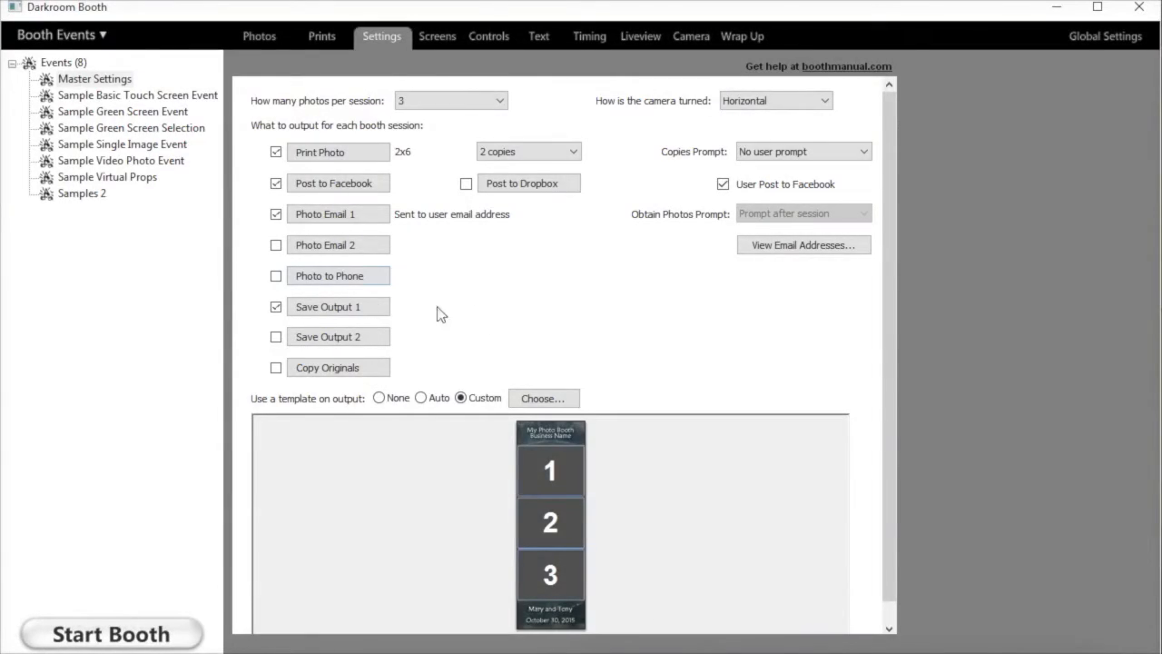
# Edit the on-screen template so the photo composite is set to Show during session only, and save the template.
pyautogui.click(440, 37)
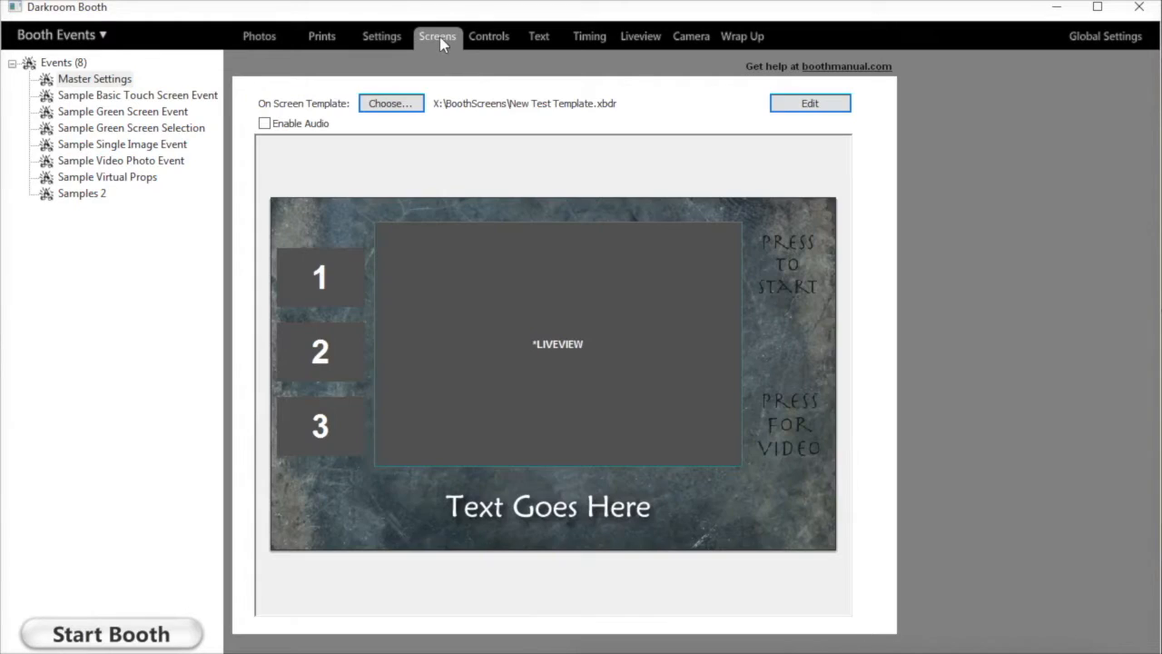
pyautogui.click(826, 105)
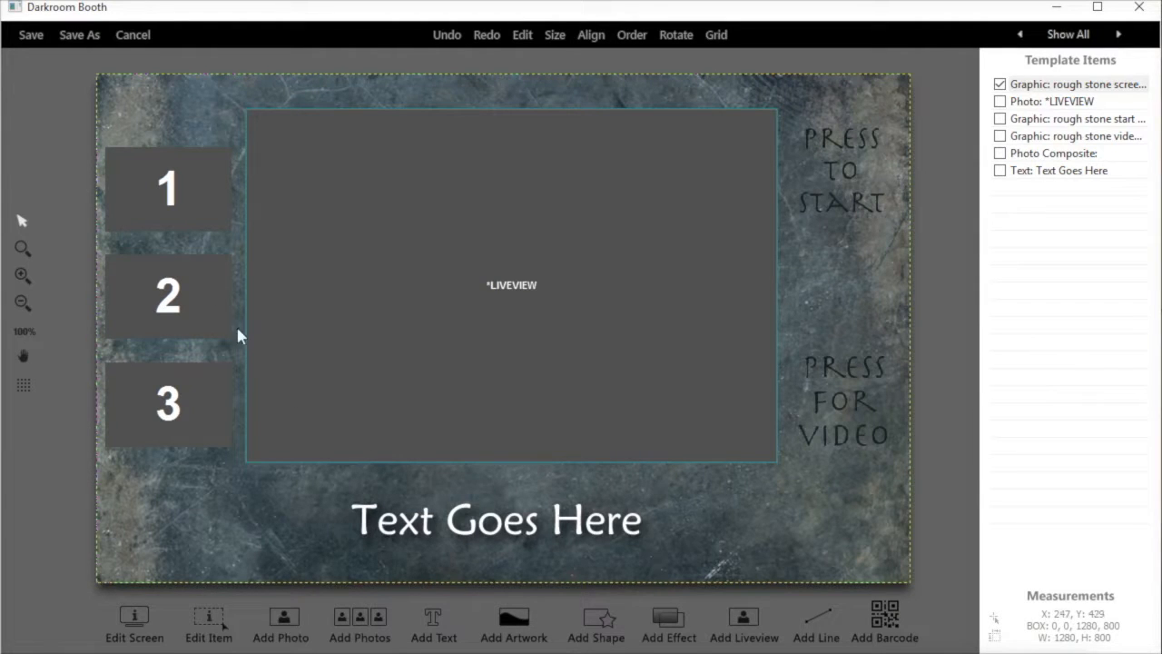
pyautogui.doubleClick(189, 288)
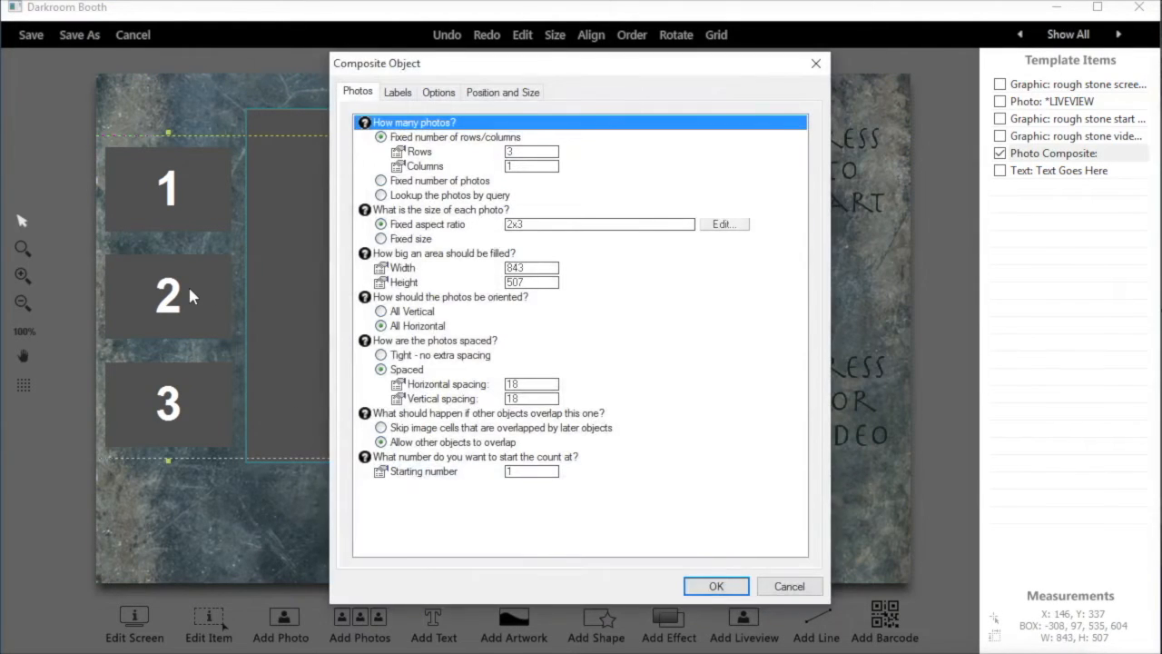
pyautogui.click(401, 95)
pyautogui.click(440, 93)
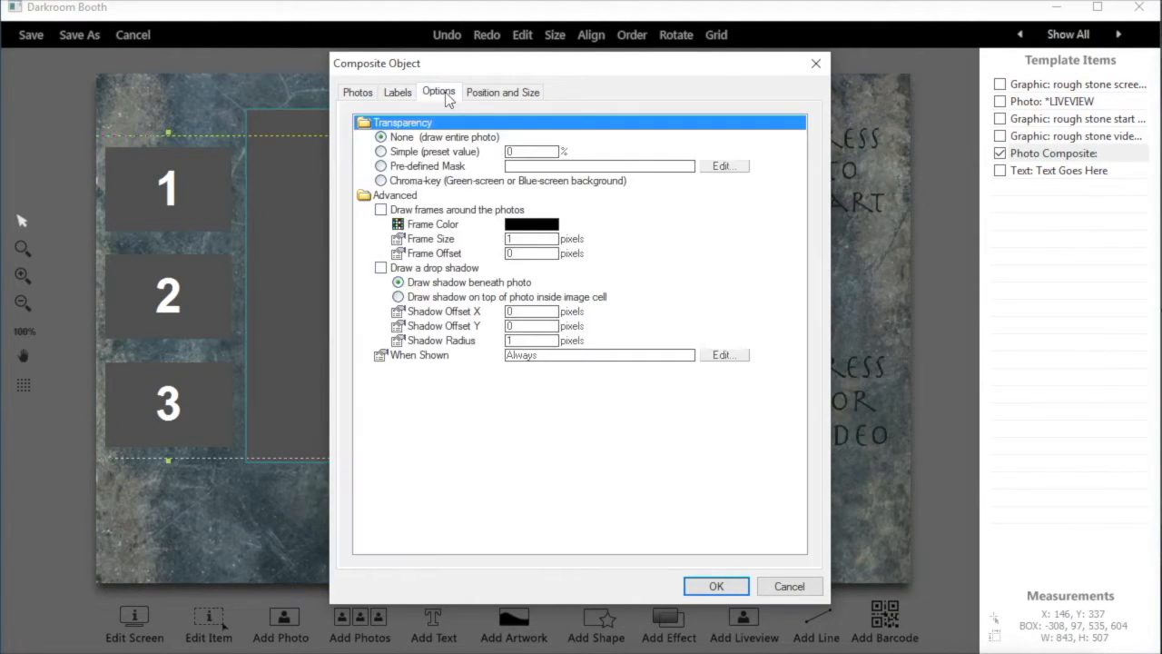
pyautogui.doubleClick(551, 355)
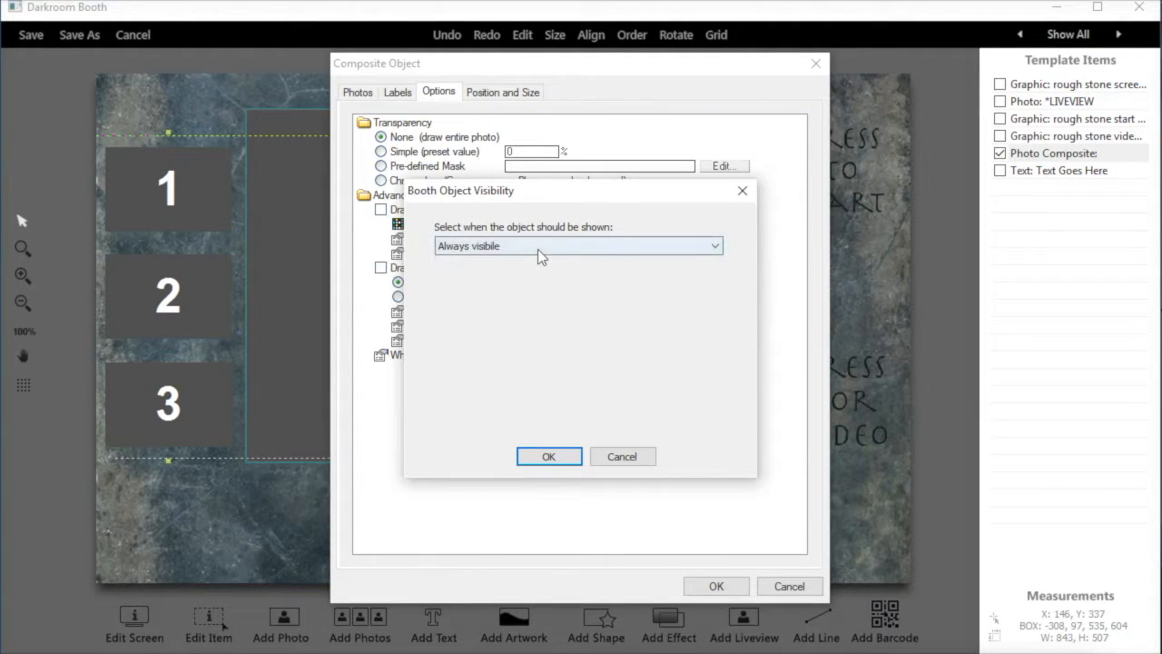
pyautogui.click(539, 247)
pyautogui.click(525, 300)
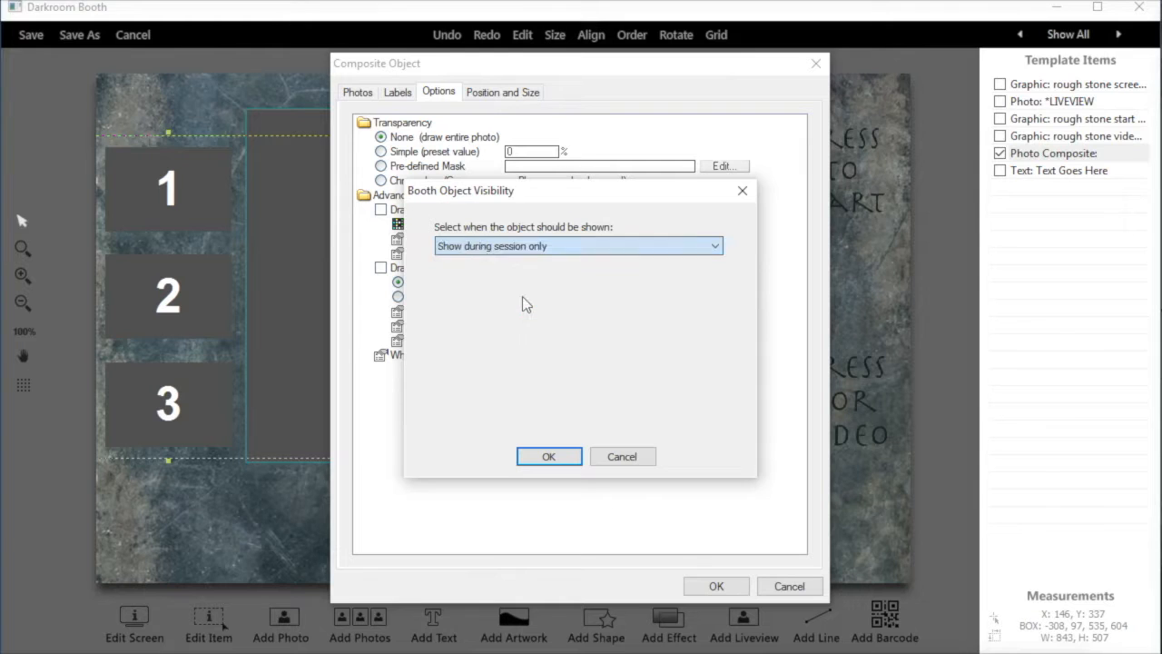
pyautogui.click(548, 456)
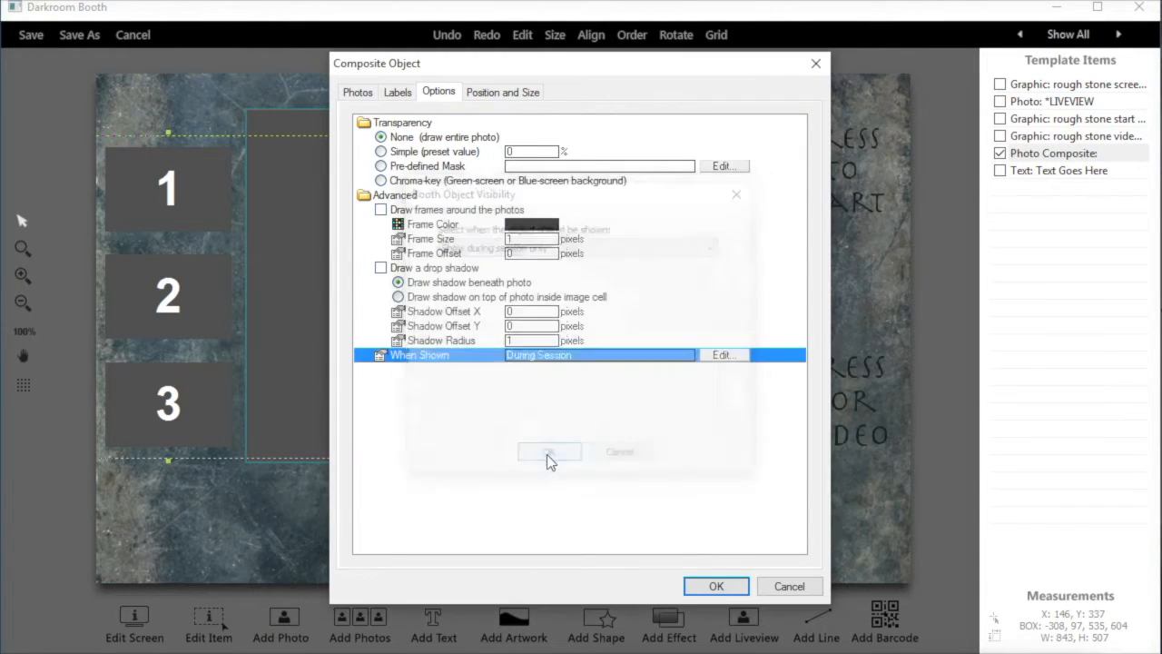
pyautogui.click(716, 586)
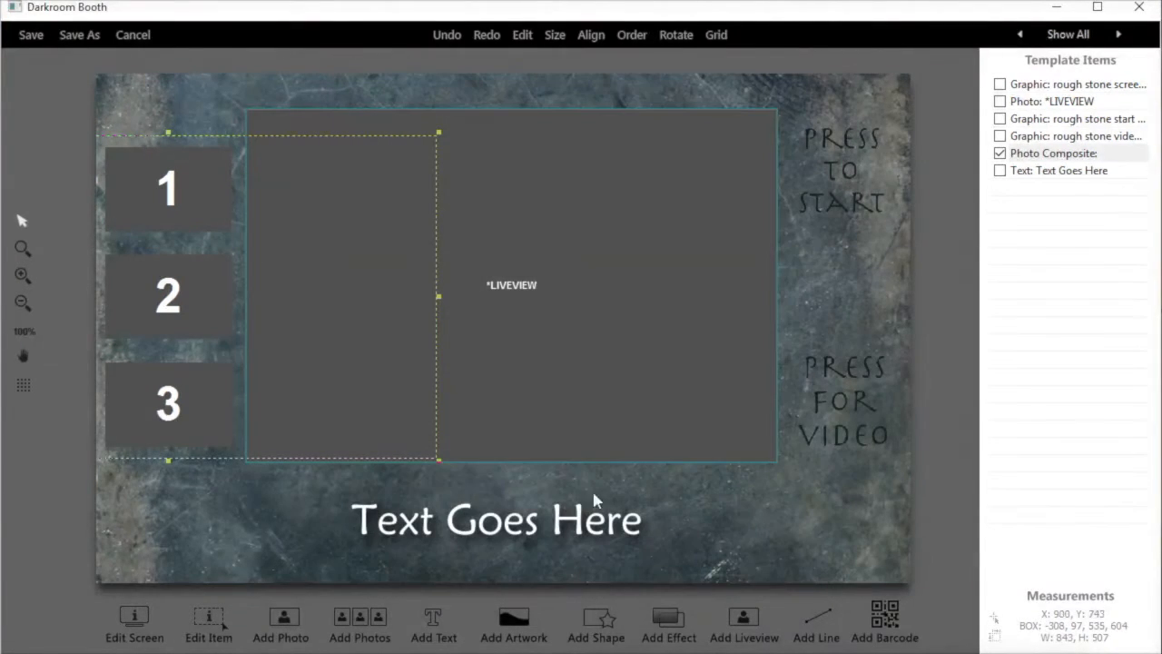
pyautogui.click(30, 36)
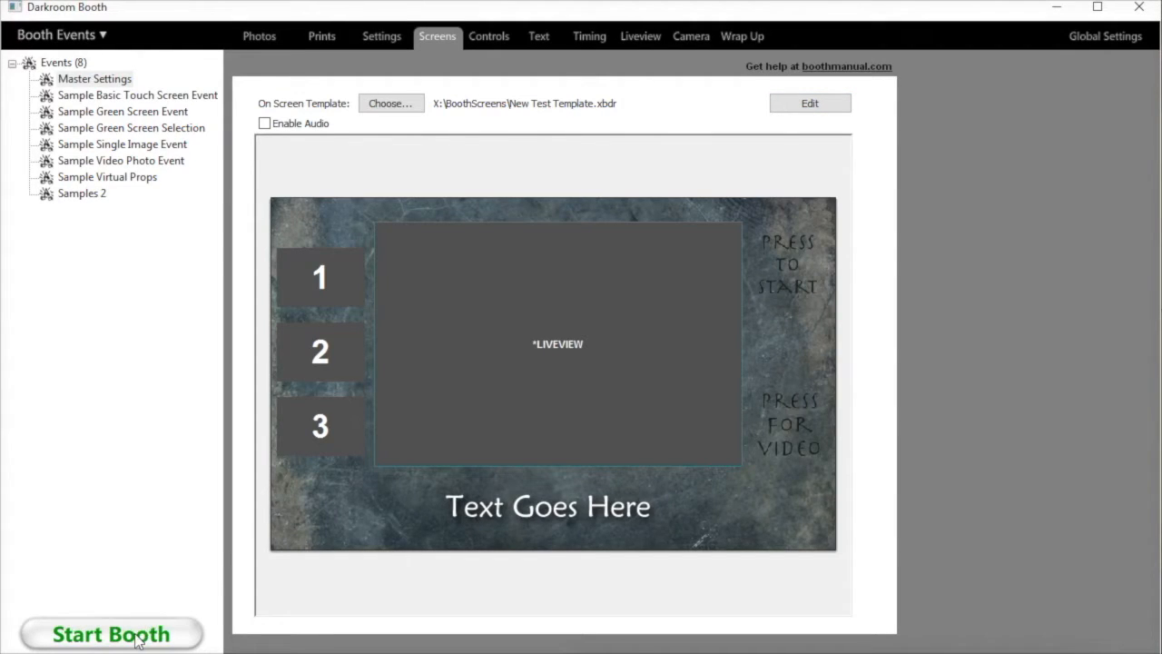
# Run the booth and start a session to check when the photo strip is shown, and exit.
pyautogui.click(138, 636)
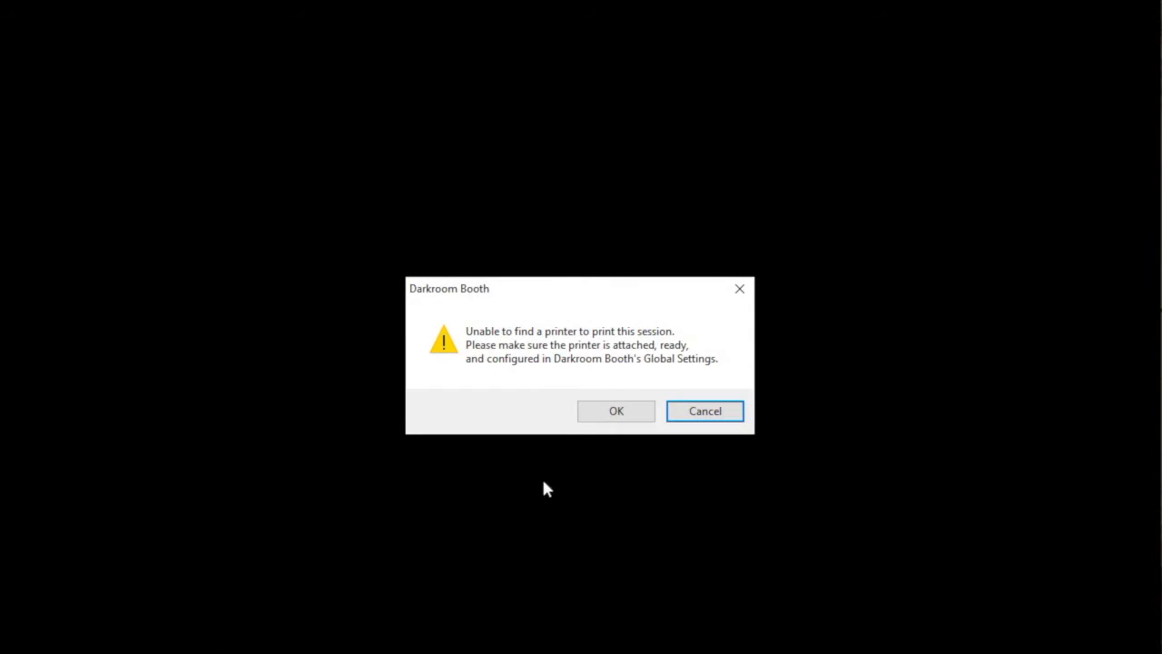
pyautogui.click(617, 411)
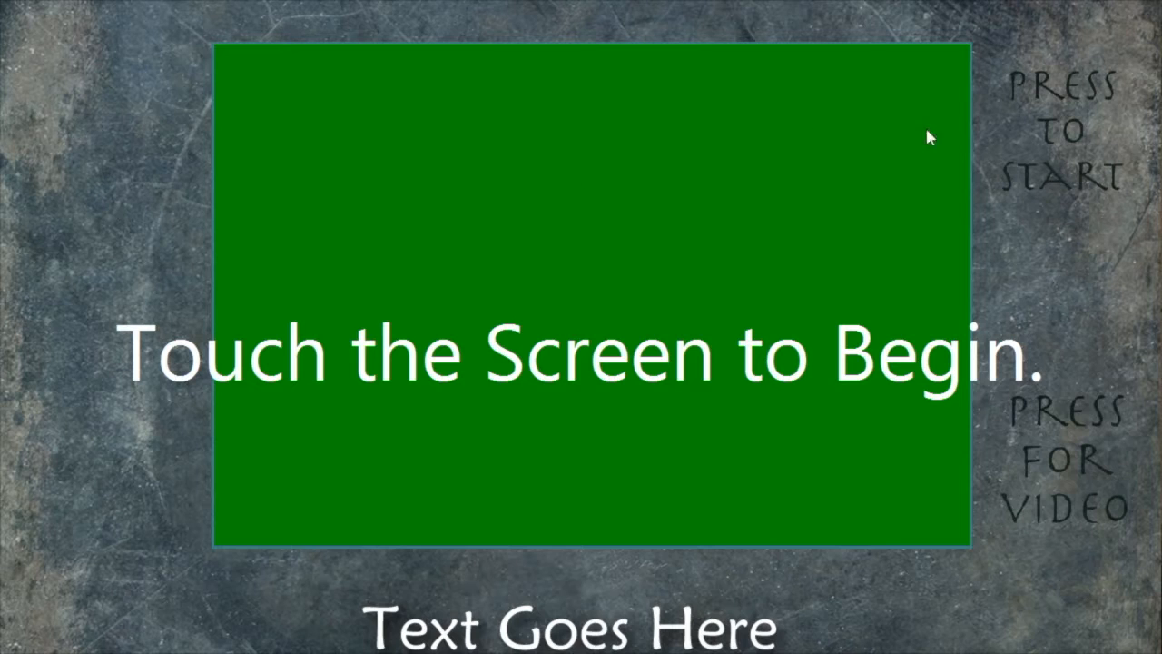
pyautogui.click(1080, 120)
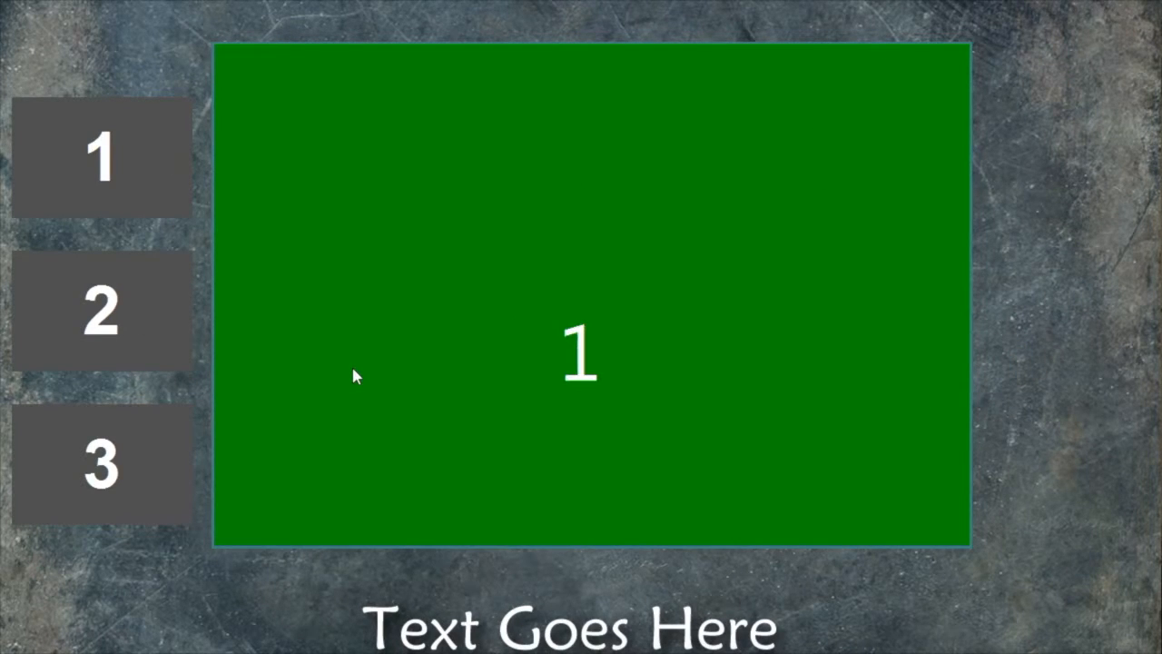
pyautogui.press('Escape')
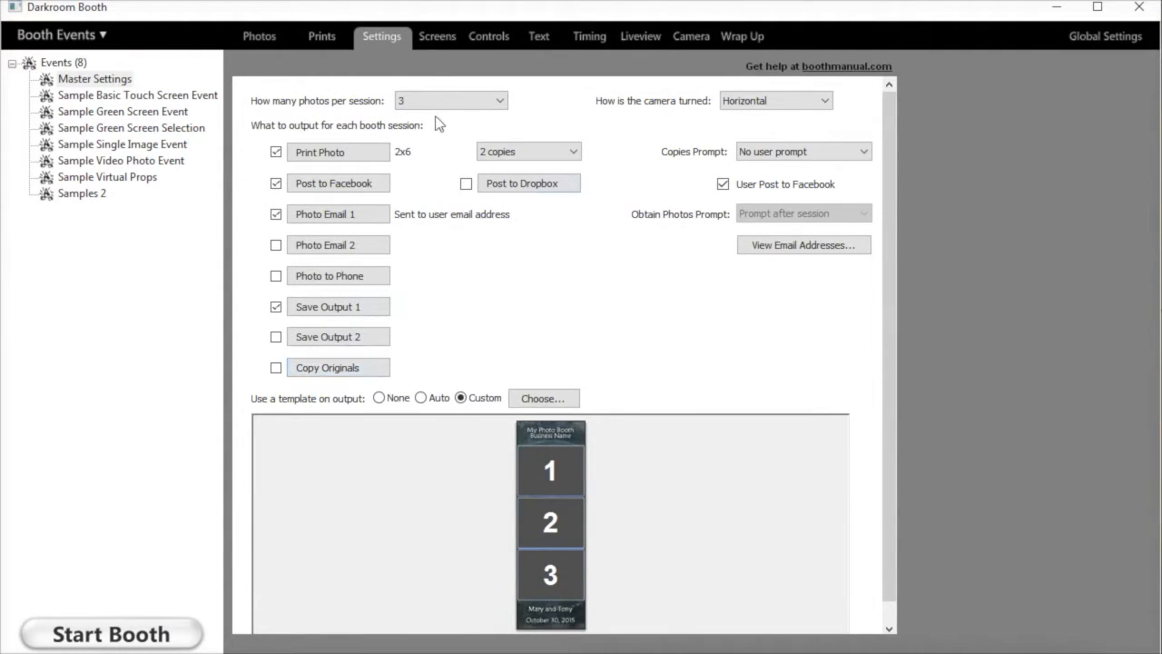
# Open the custom on-screen template in the editor, review its layout, and leave without saving.
pyautogui.click(439, 35)
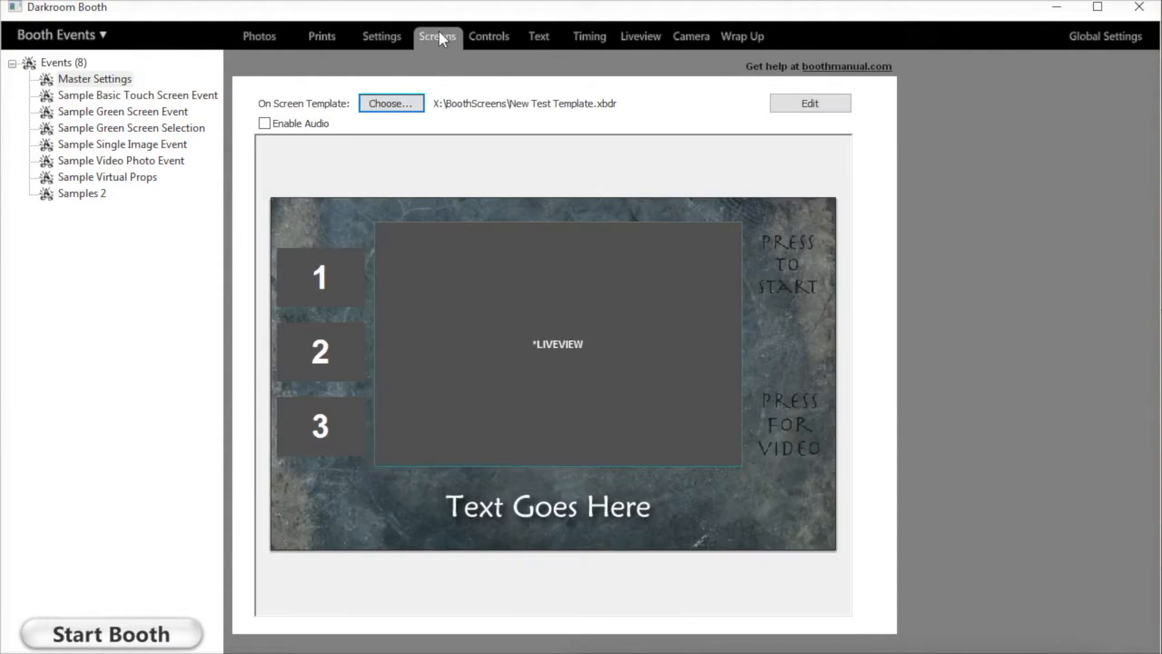
pyautogui.click(810, 101)
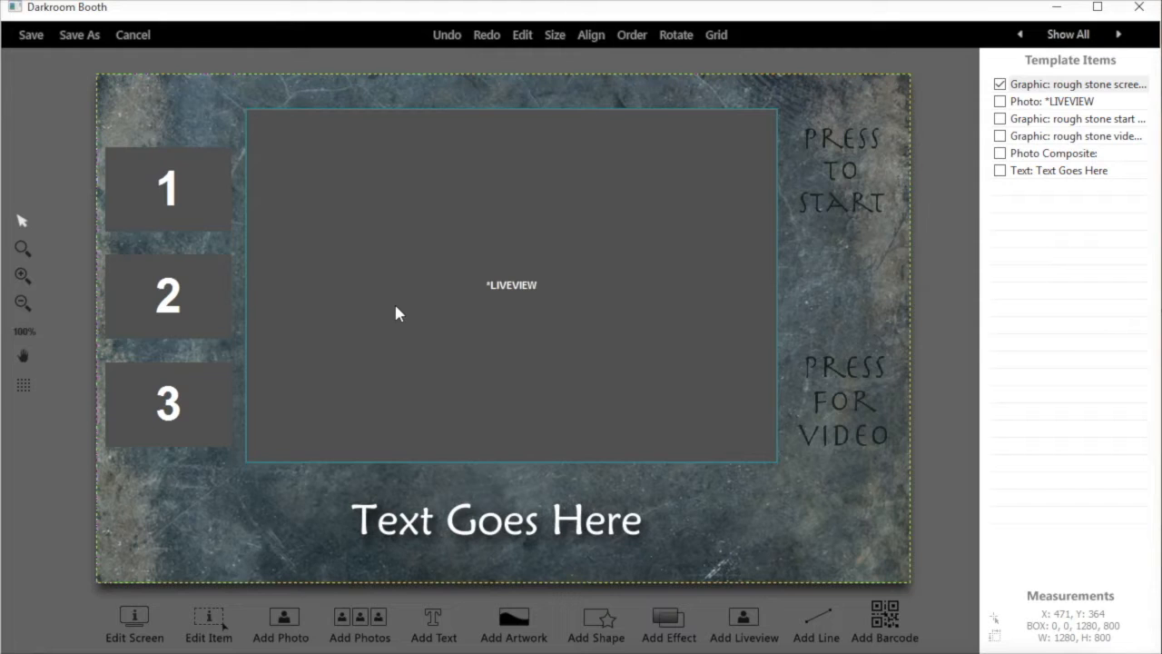
pyautogui.click(133, 36)
# Open the custom 2x6 print output template for editing, examine its three photo boxes, and leave both it and the template library unchanged.
pyautogui.click(386, 40)
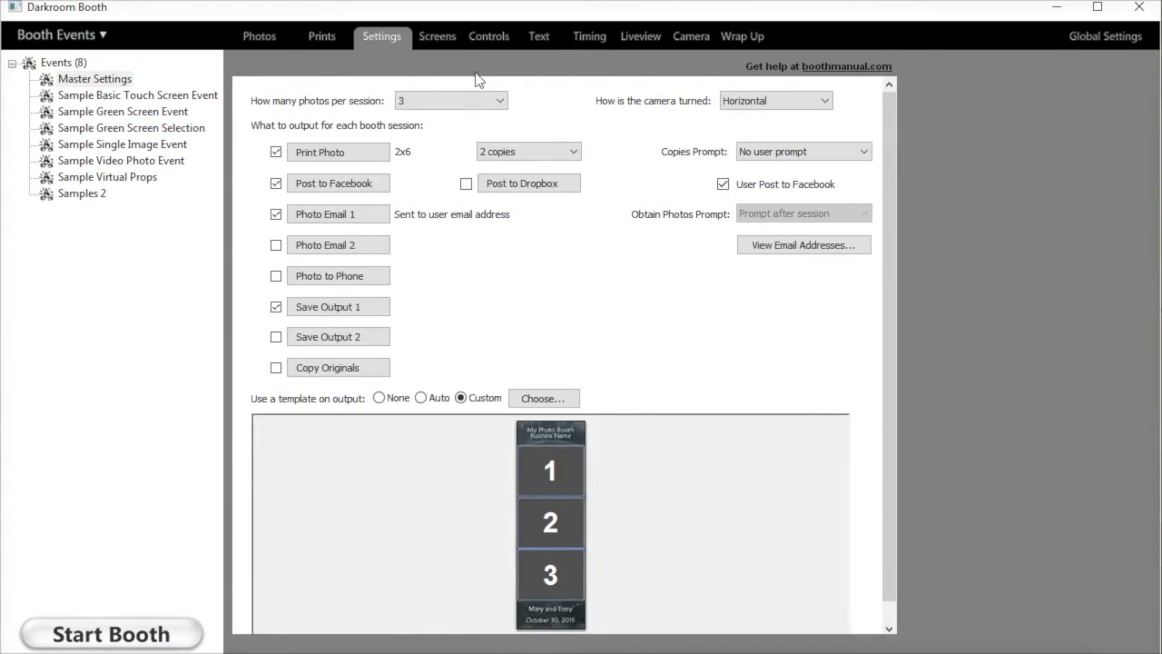
pyautogui.click(544, 398)
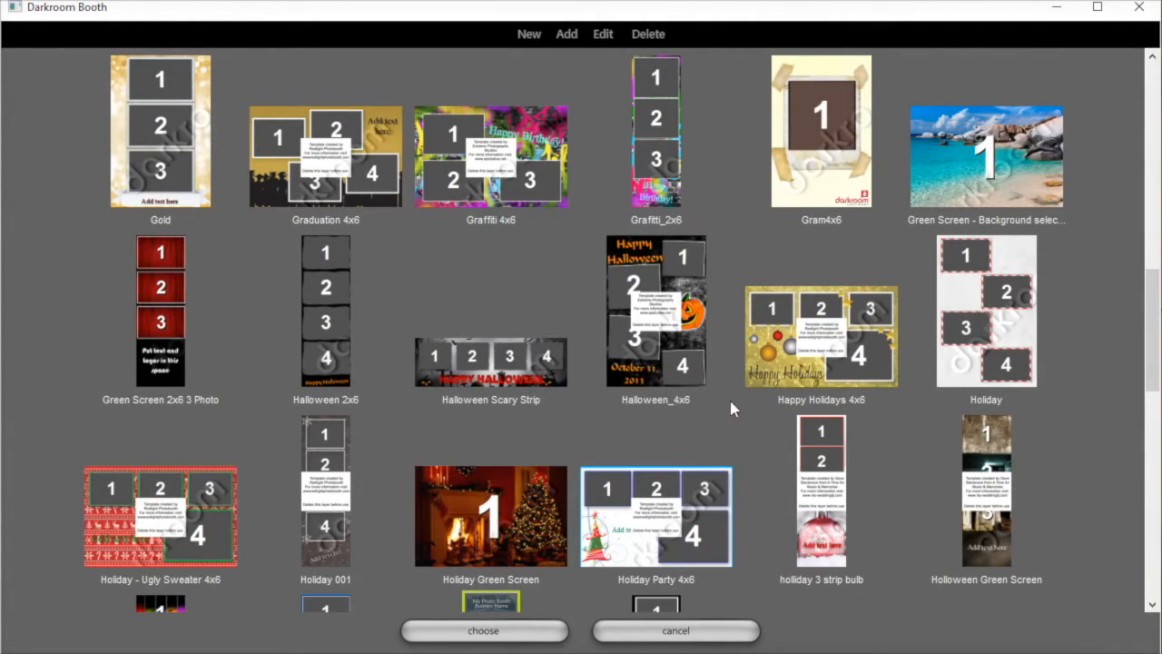
pyautogui.click(603, 36)
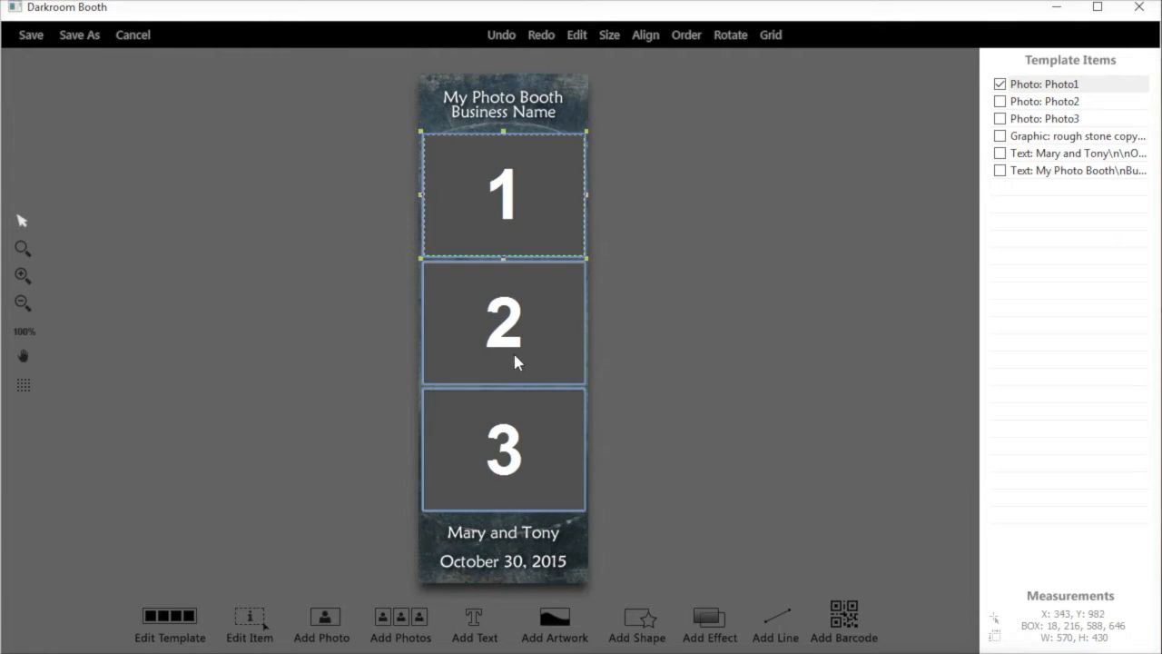
pyautogui.click(134, 36)
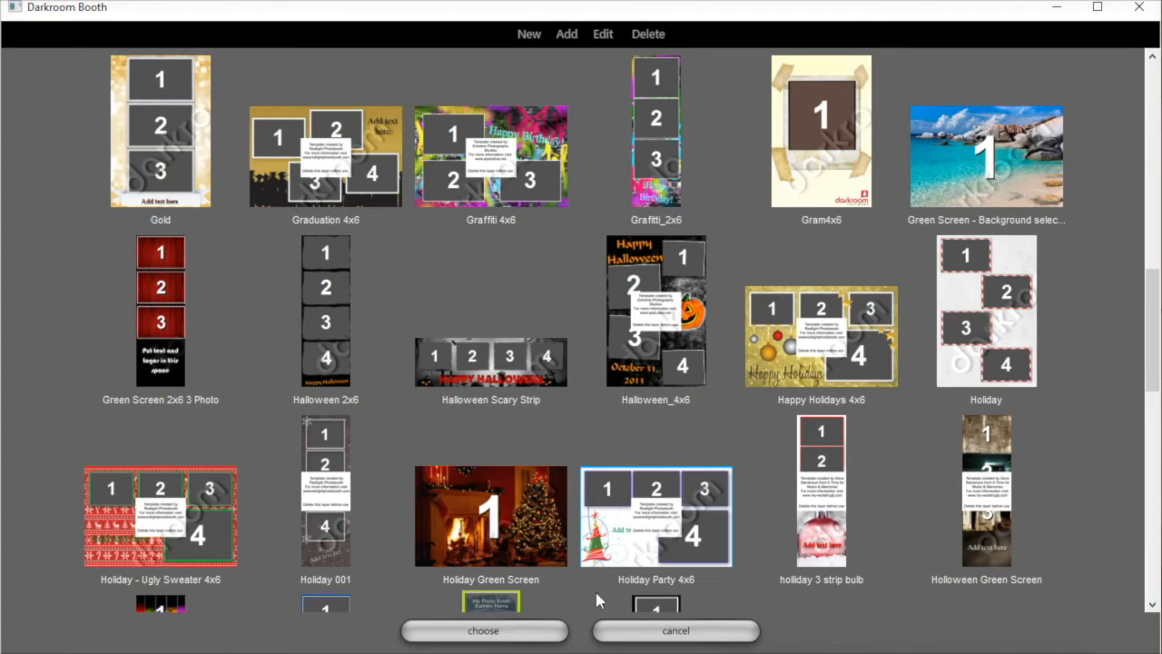
pyautogui.click(672, 631)
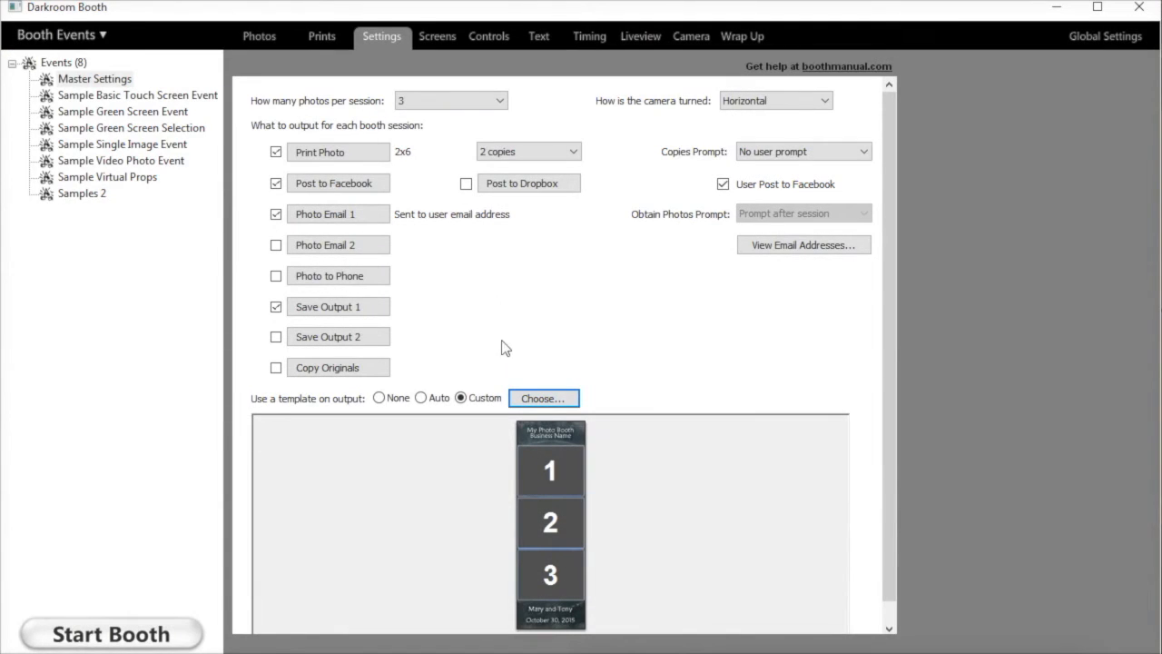
# Edit the on-screen template and stretch the live view's lower edge down to just above the "Text Goes Here" lettering.
pyautogui.click(435, 41)
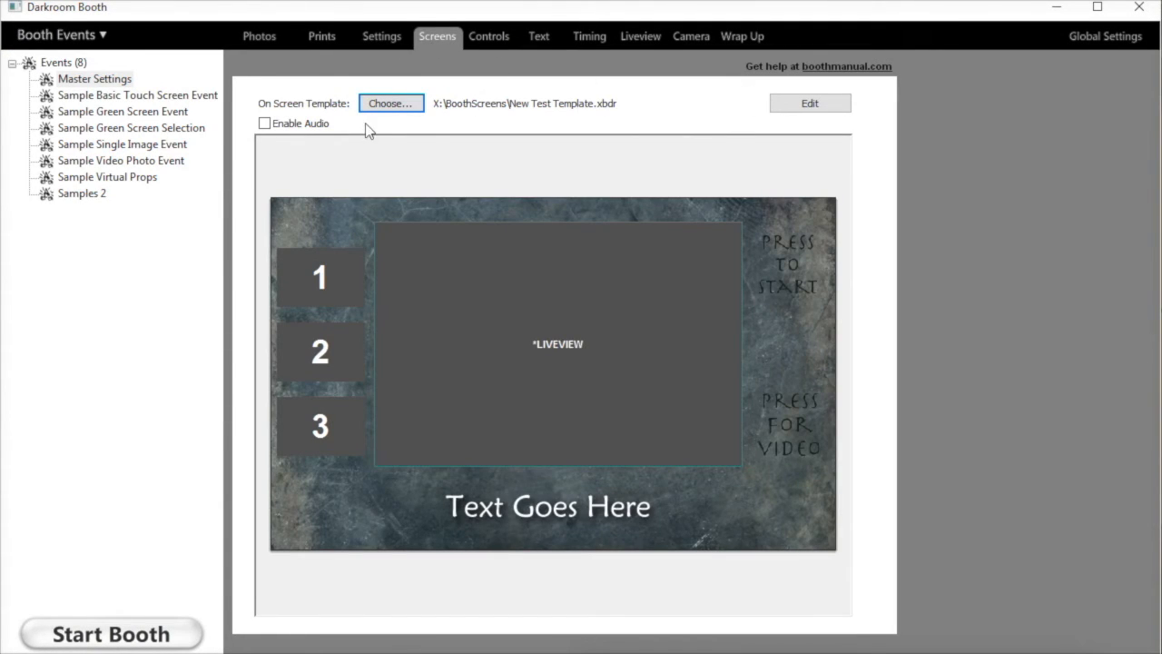
pyautogui.click(839, 106)
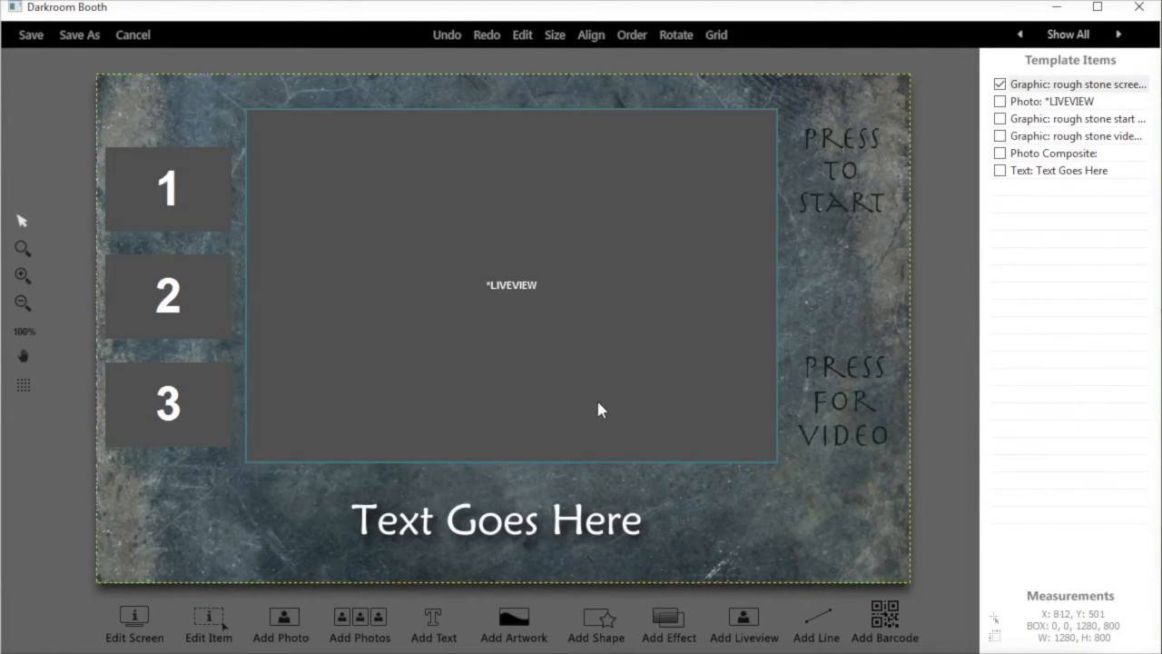
pyautogui.click(515, 447)
pyautogui.moveTo(510, 464); pyautogui.dragTo(513, 495)
# Nudge the "Text Goes Here" text down about 15 pixels, clear of the live view, and save the on-screen template.
pyautogui.click(520, 532)
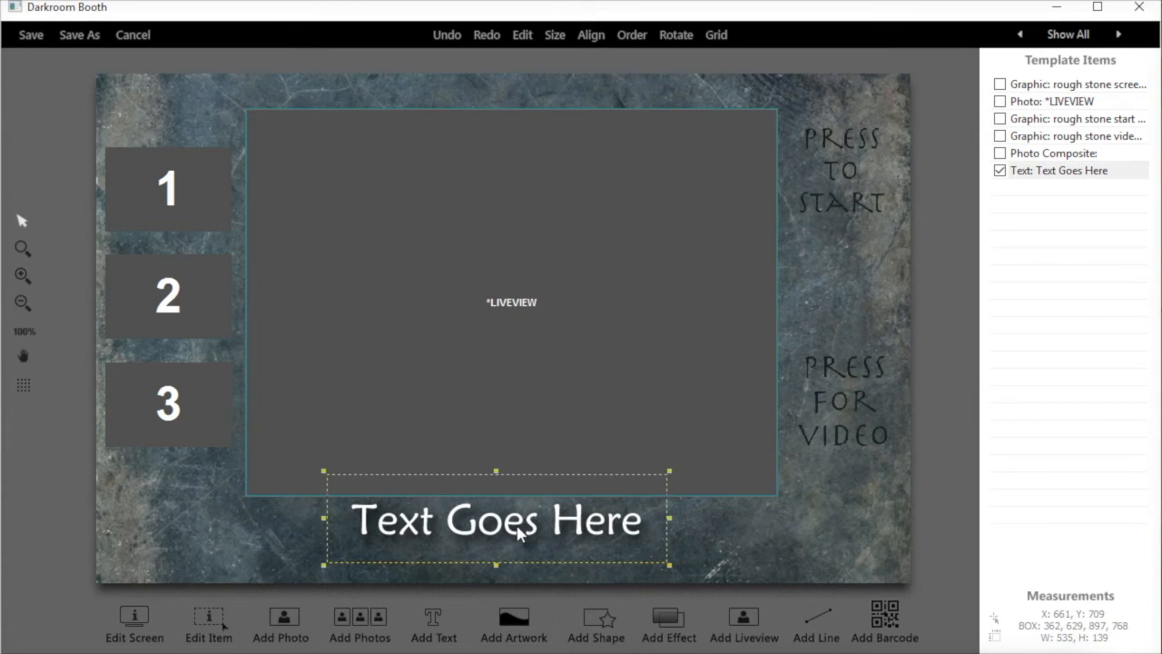
pyautogui.press('Down')
pyautogui.press('Down')
pyautogui.press('Down')
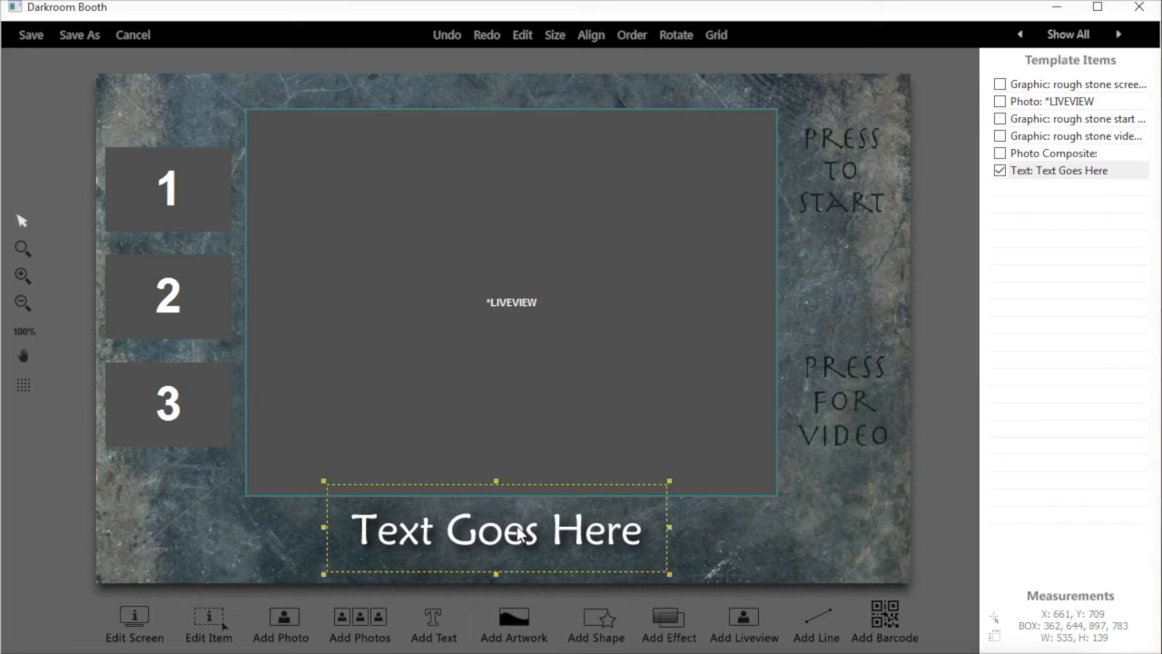
pyautogui.click(32, 42)
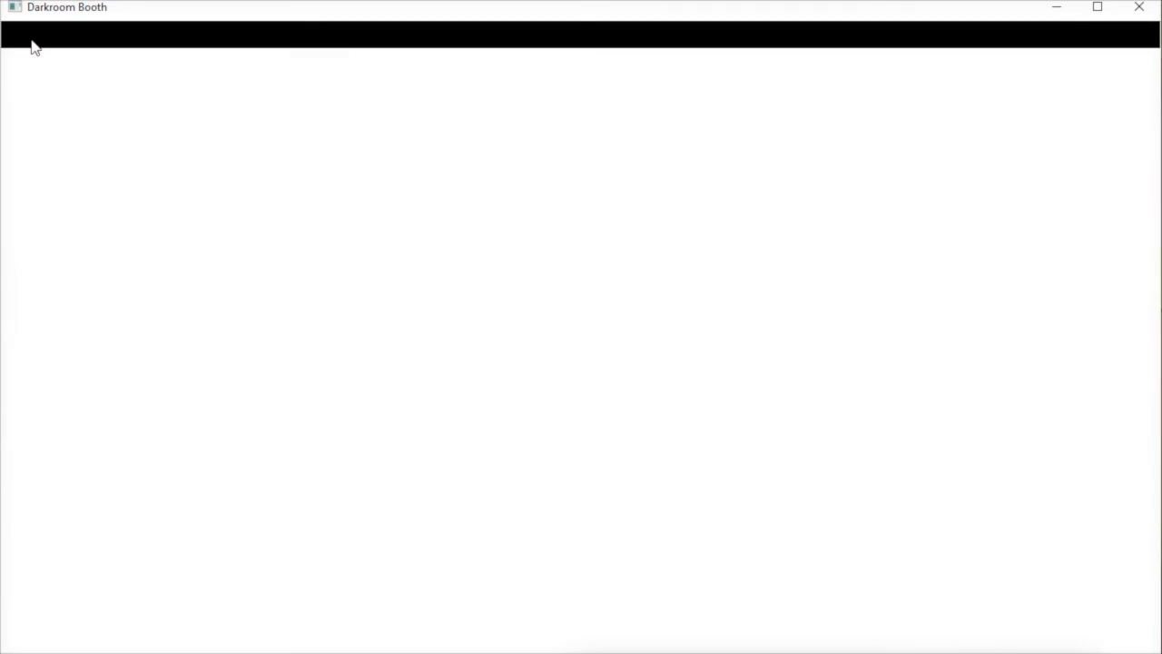
# Run the booth past the printer warning to check the enlarged live view layout.
pyautogui.click(123, 636)
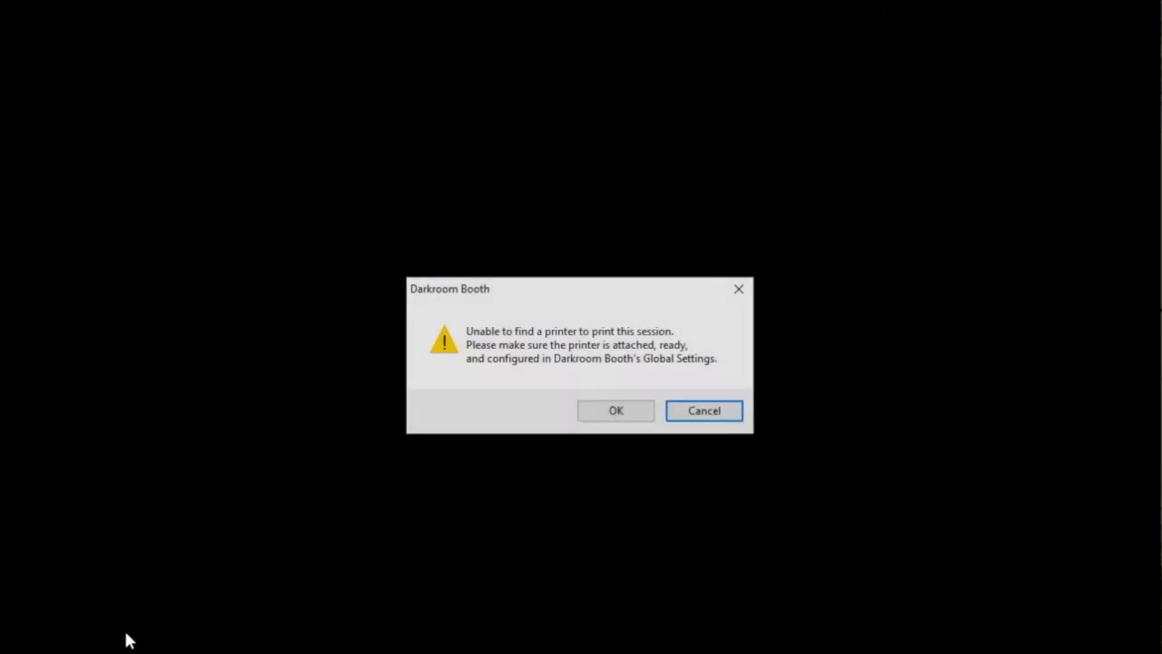
pyautogui.click(620, 411)
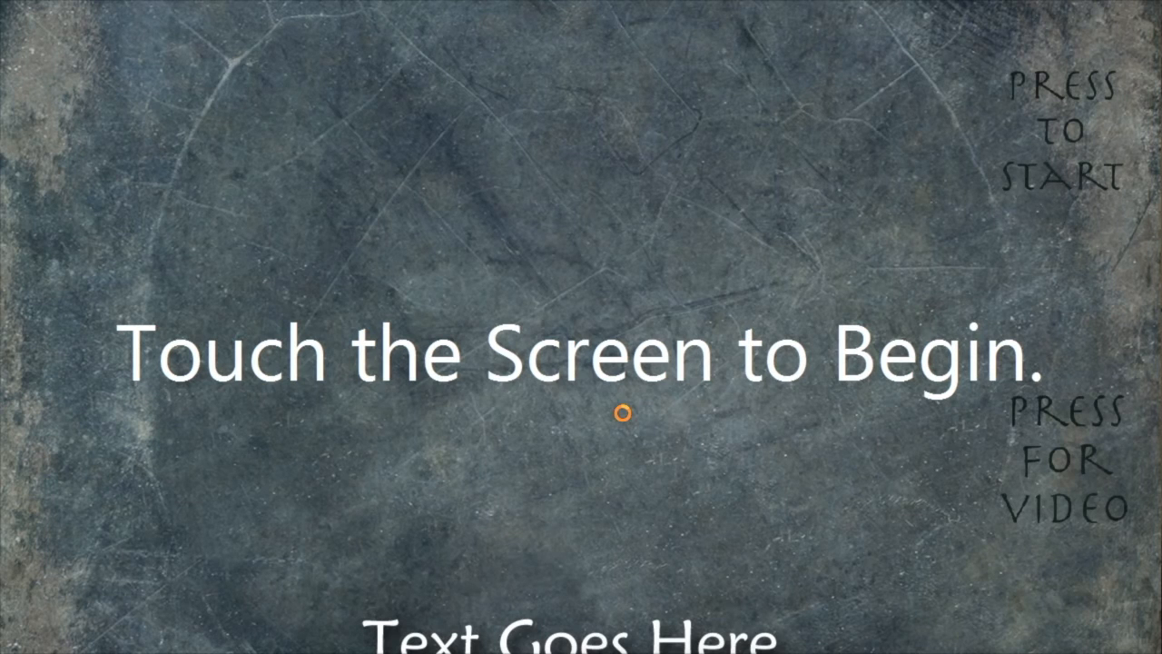